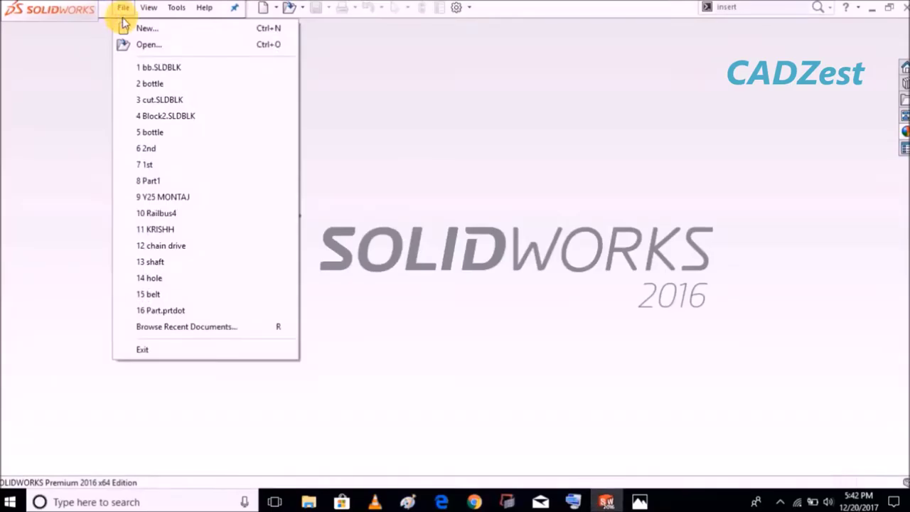
Step: Create a new Part document and begin a sketch on the Front Plane
click(128, 28)
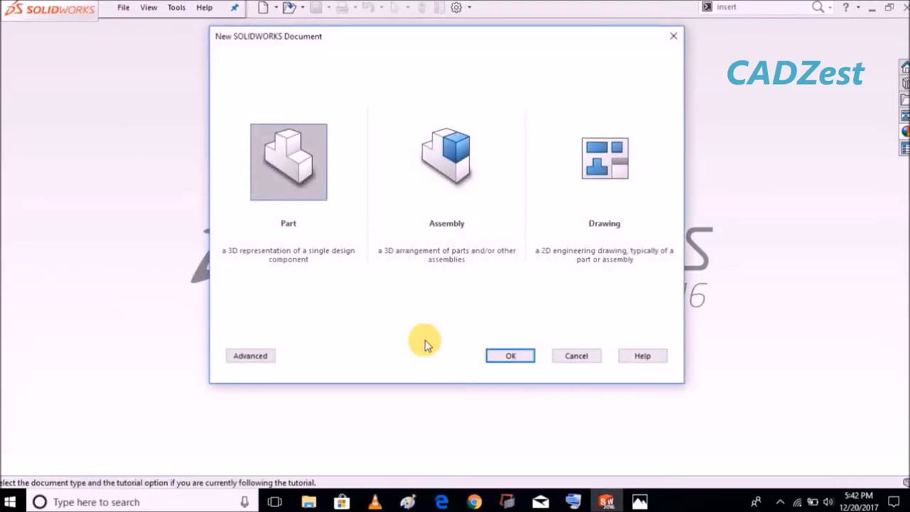
click(519, 355)
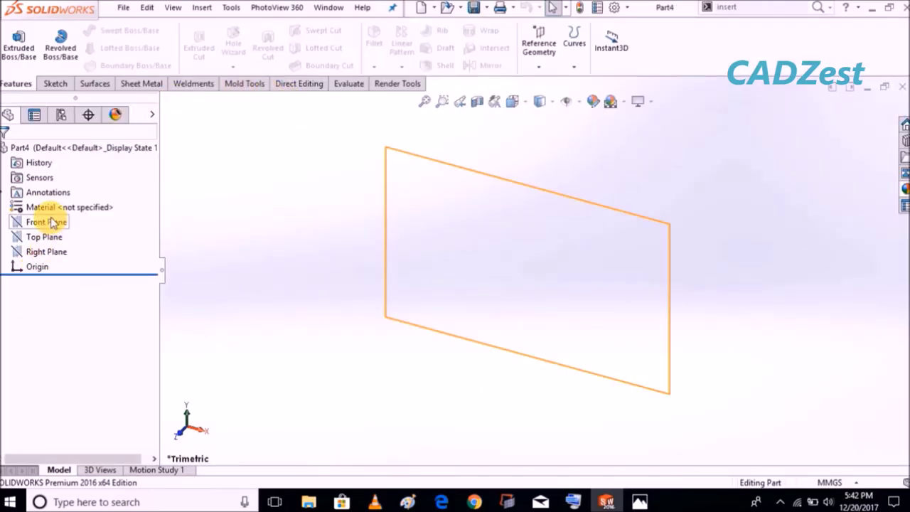
right_click(51, 223)
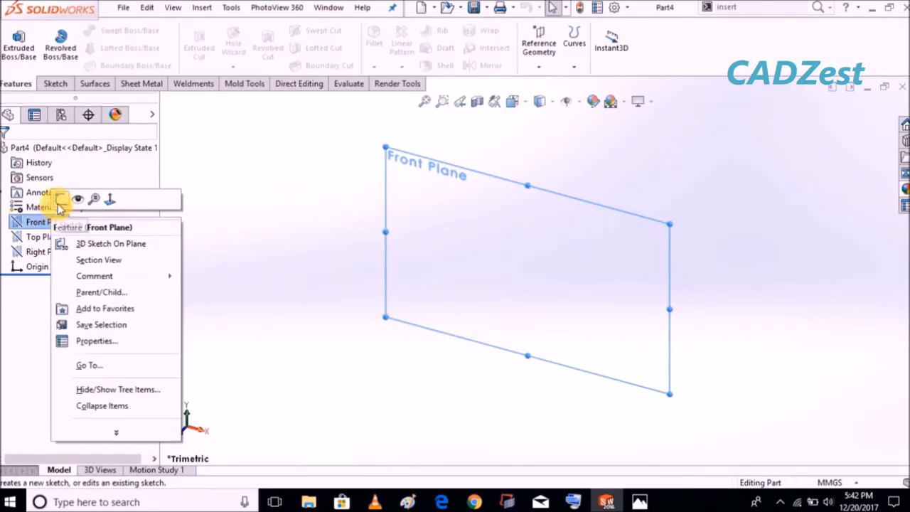
click(60, 202)
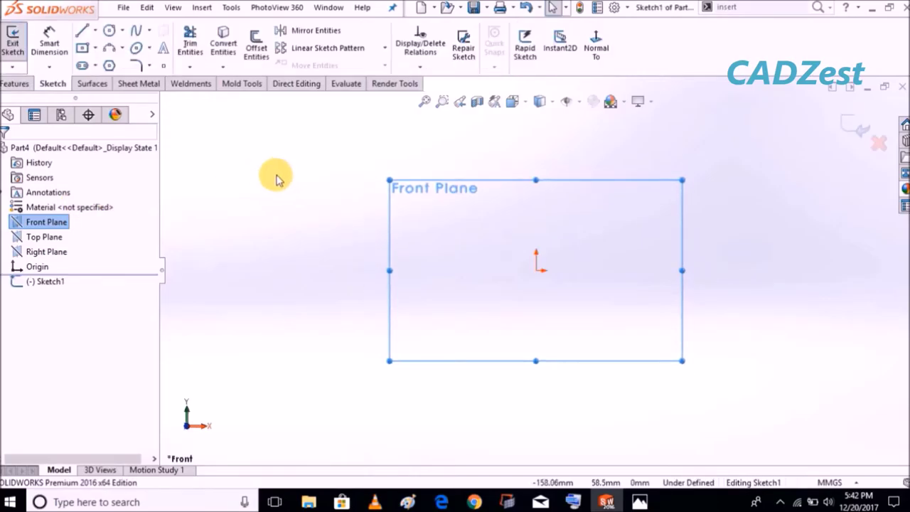
click(94, 31)
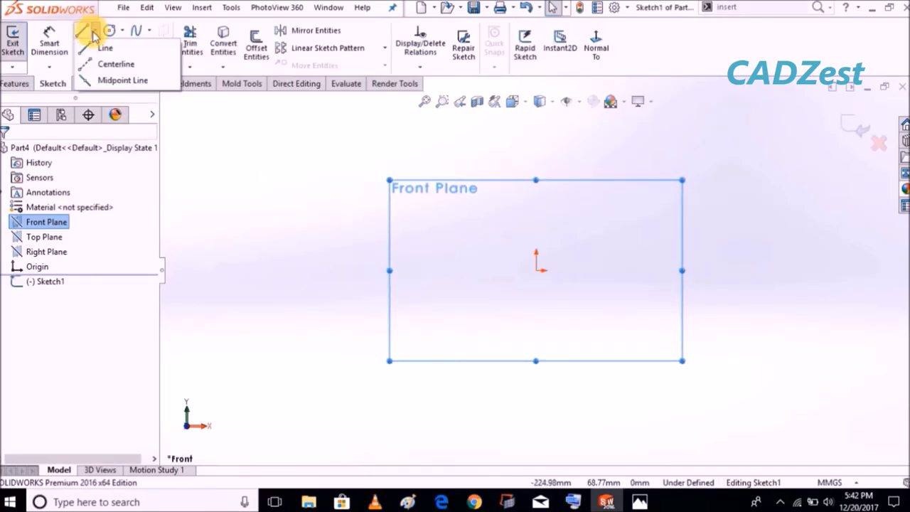
Step: Draw a vertical centerline upward from the origin
click(540, 269)
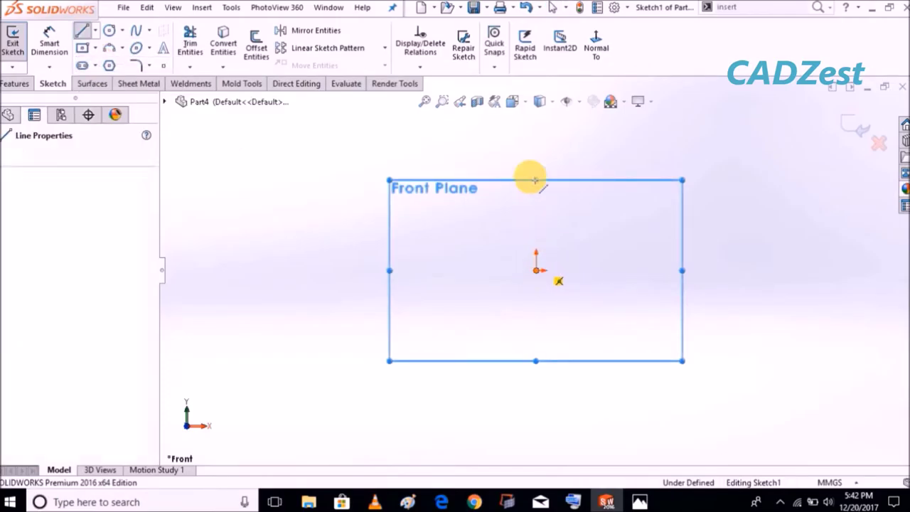
click(539, 133)
key(Escape)
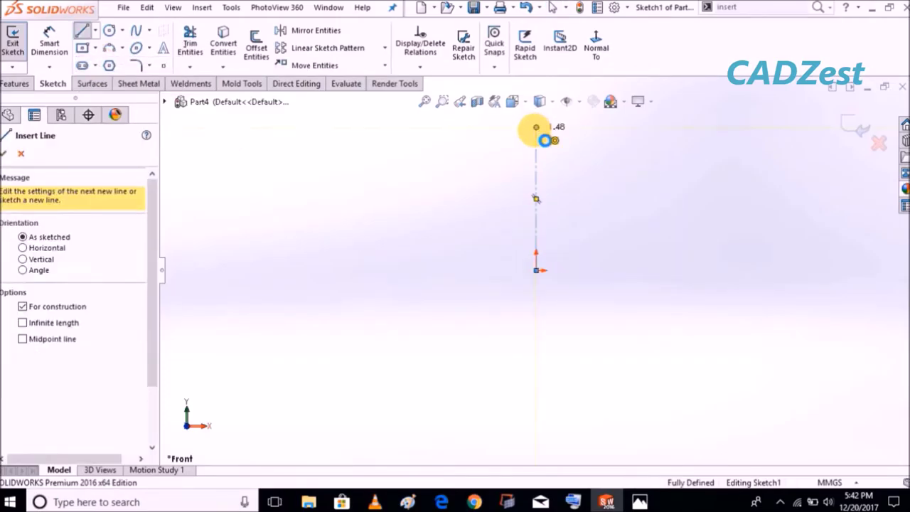
key(Escape)
Step: Dimension the vertical centerline to 225 mm
click(49, 51)
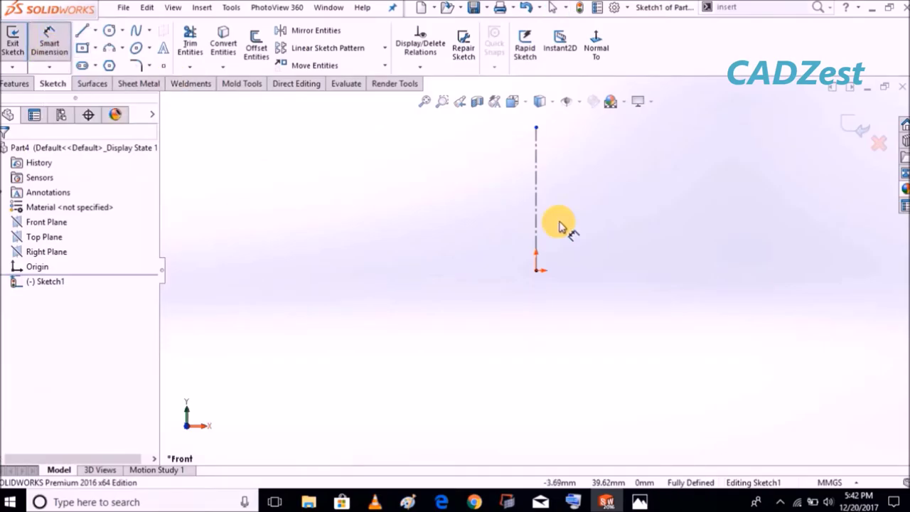
click(537, 188)
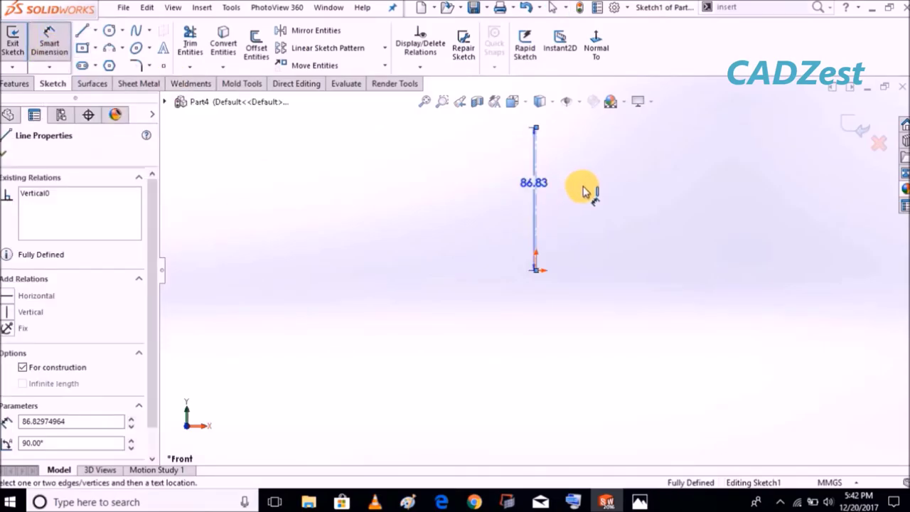
click(590, 189)
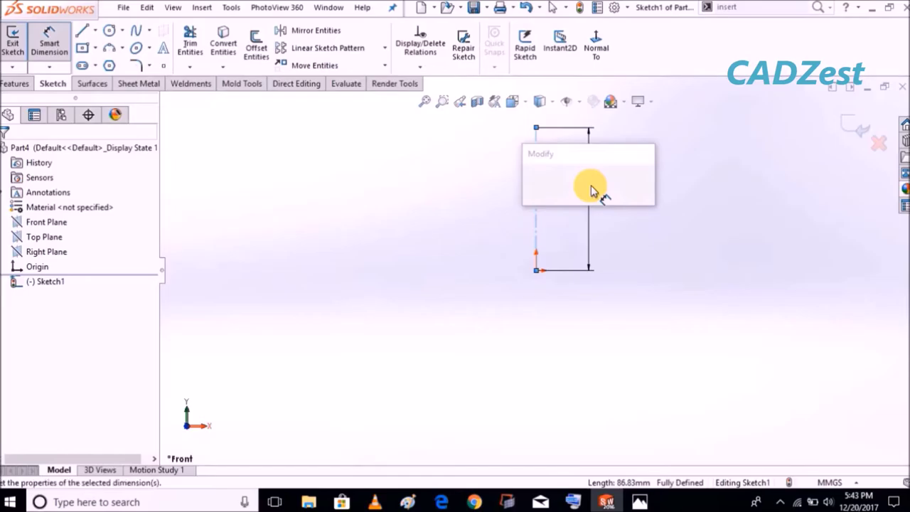
text(225)
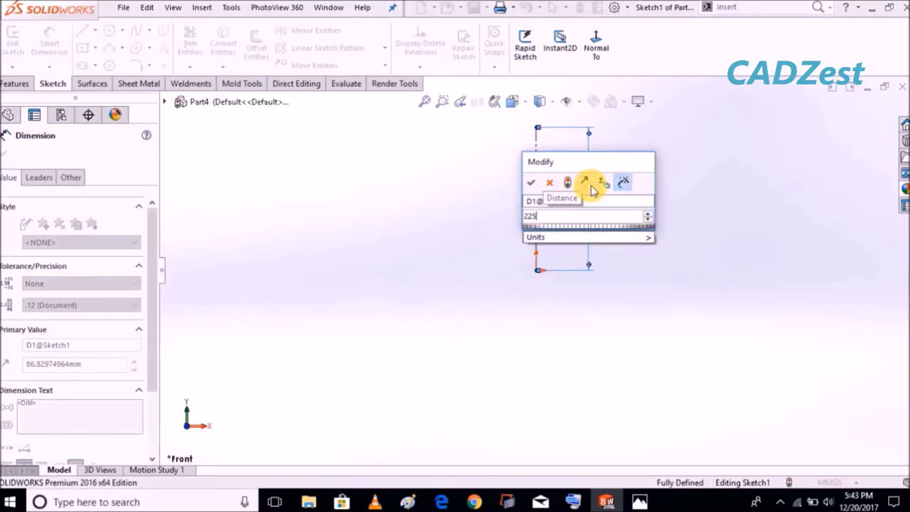
key(Return)
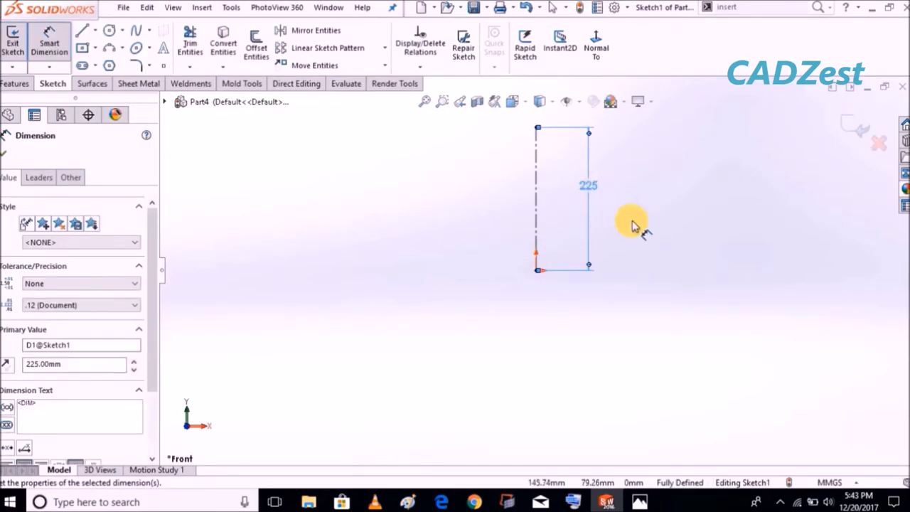
click(95, 30)
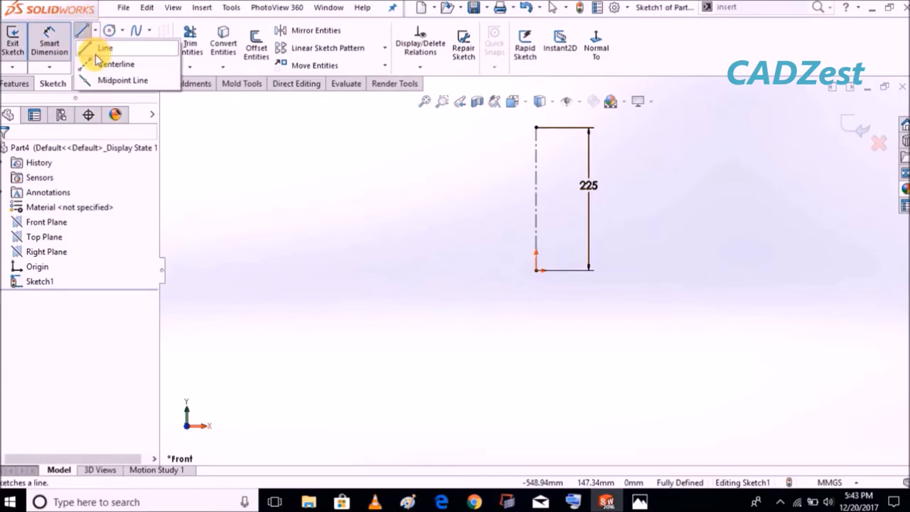
Step: Draw a horizontal centerline through the origin and give it a Midpoint relation to the origin
click(89, 63)
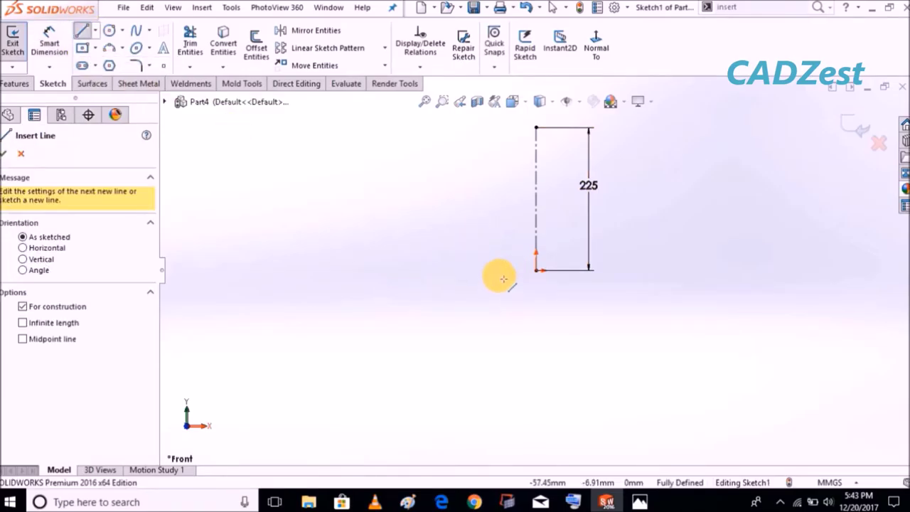
click(501, 270)
click(603, 272)
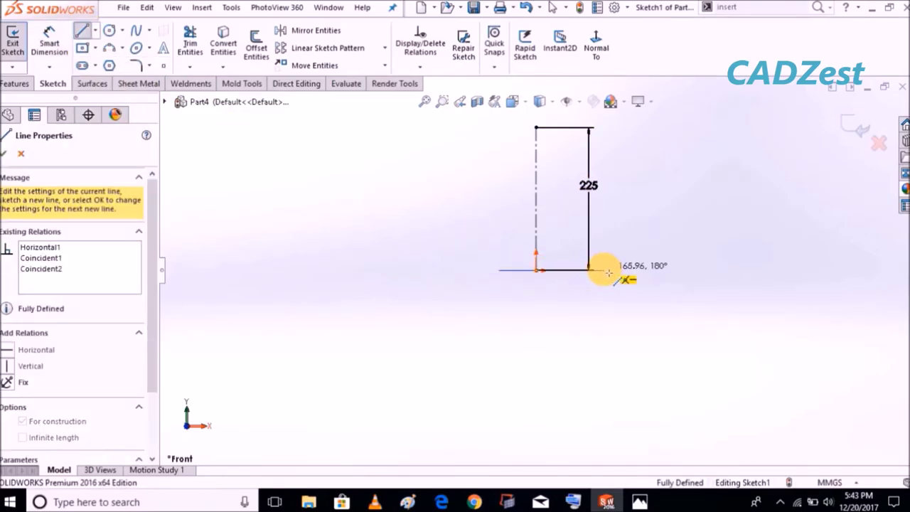
key(Escape)
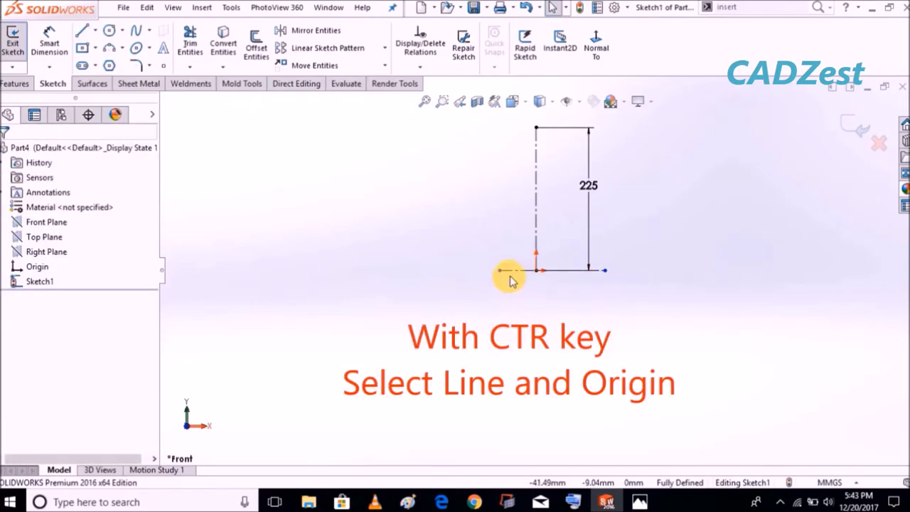
click(514, 270)
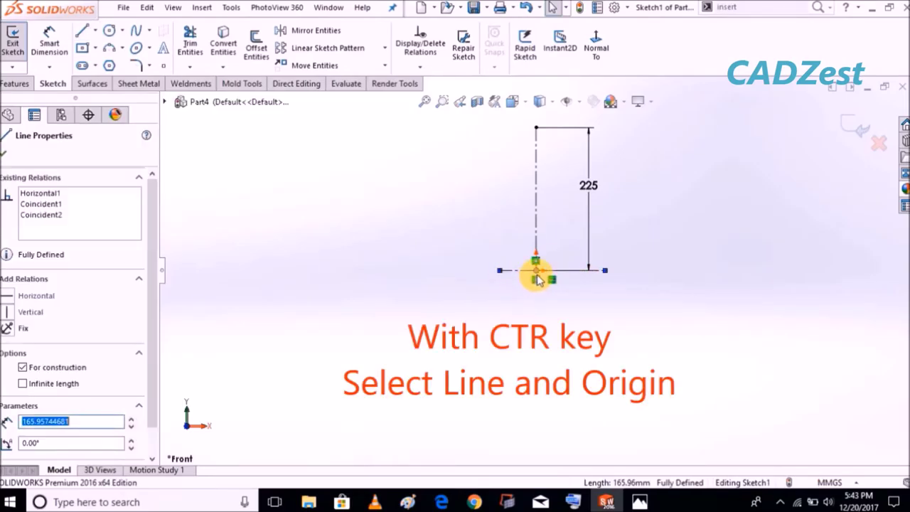
ctrl+click(537, 273)
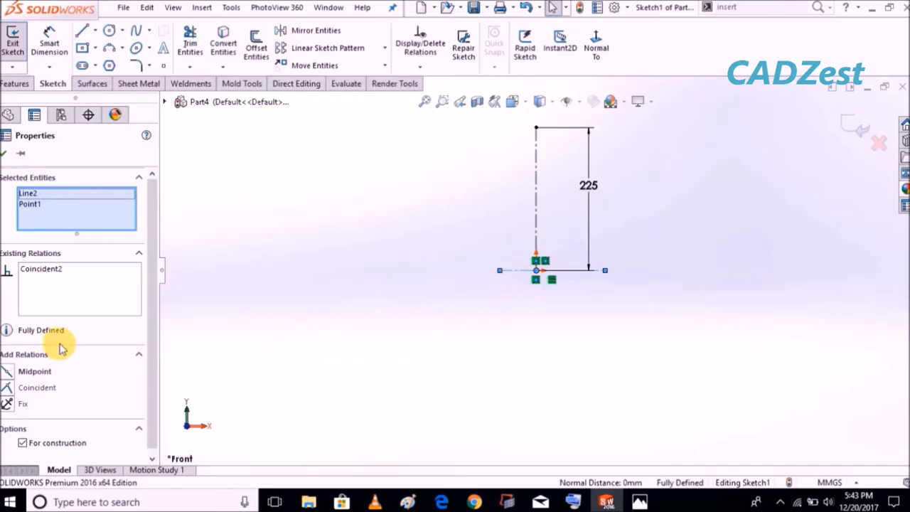
click(10, 371)
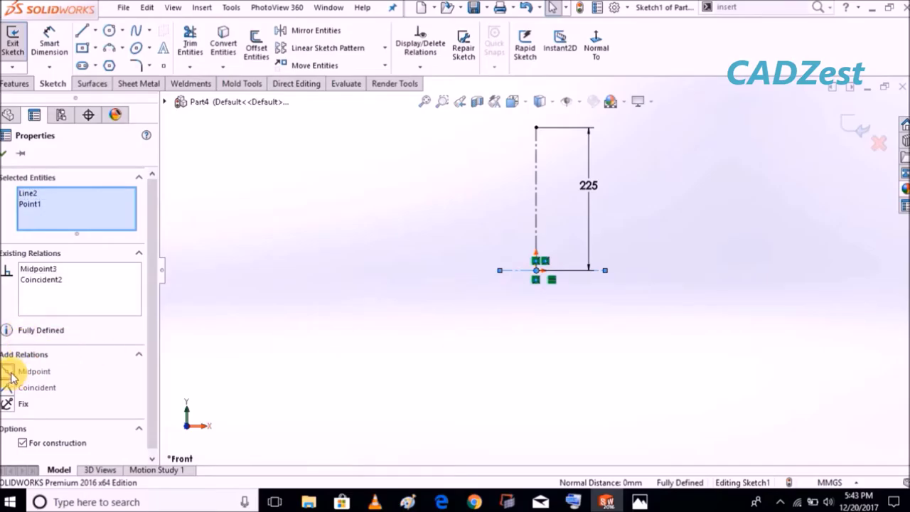
click(365, 229)
Step: Dimension the horizontal centerline to 58.6 mm and fit the sketch in view
click(49, 43)
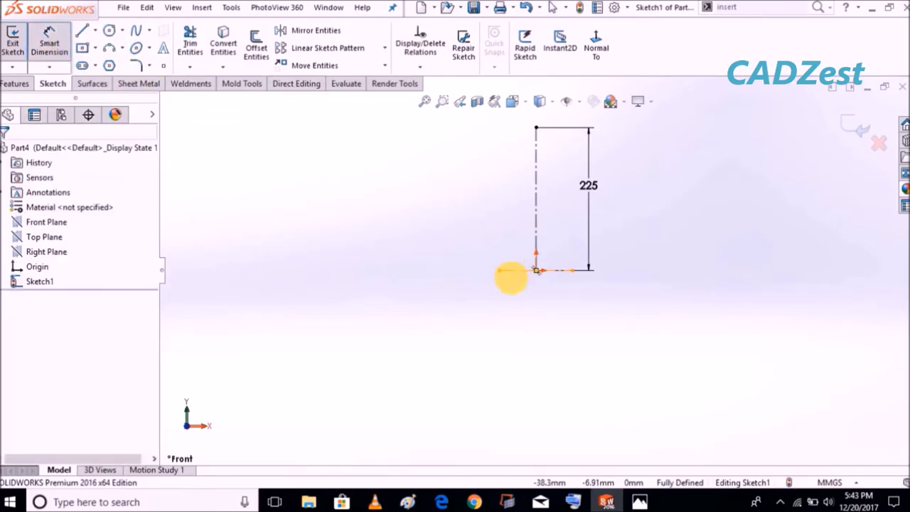
click(515, 271)
click(395, 305)
text(58.6)
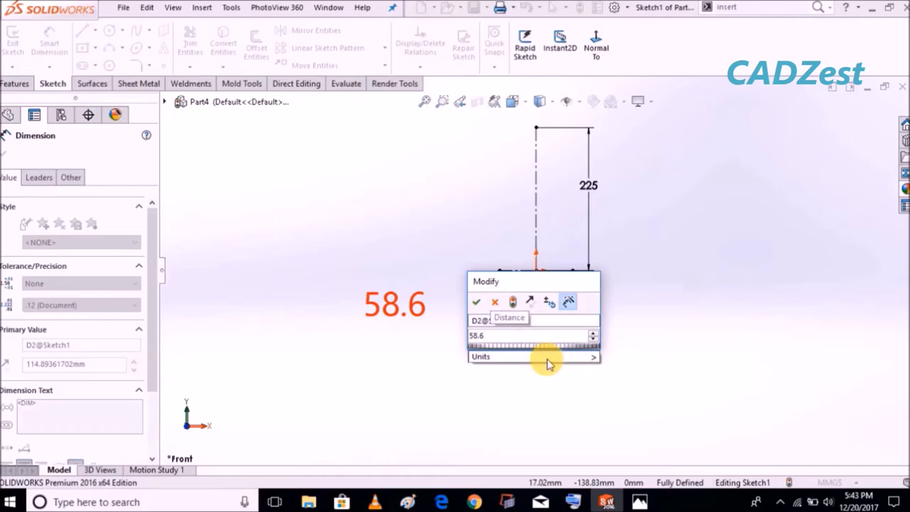
key(Return)
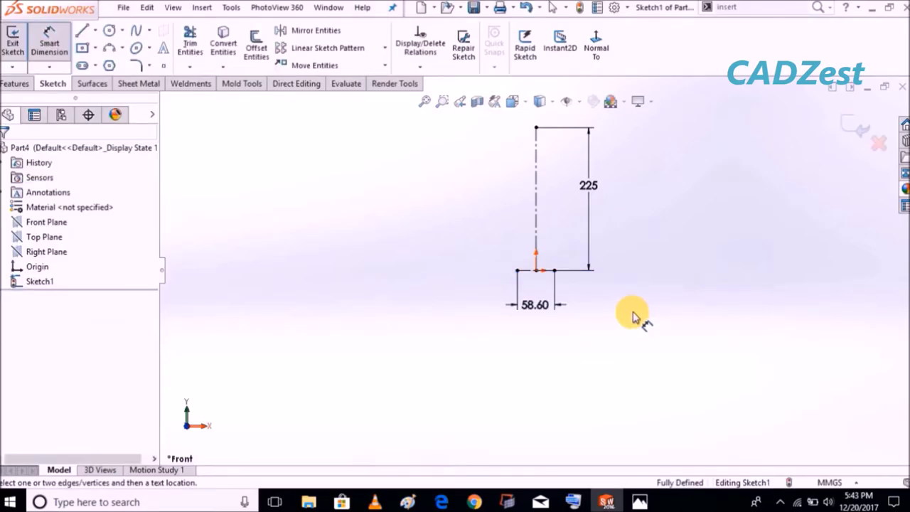
key(f)
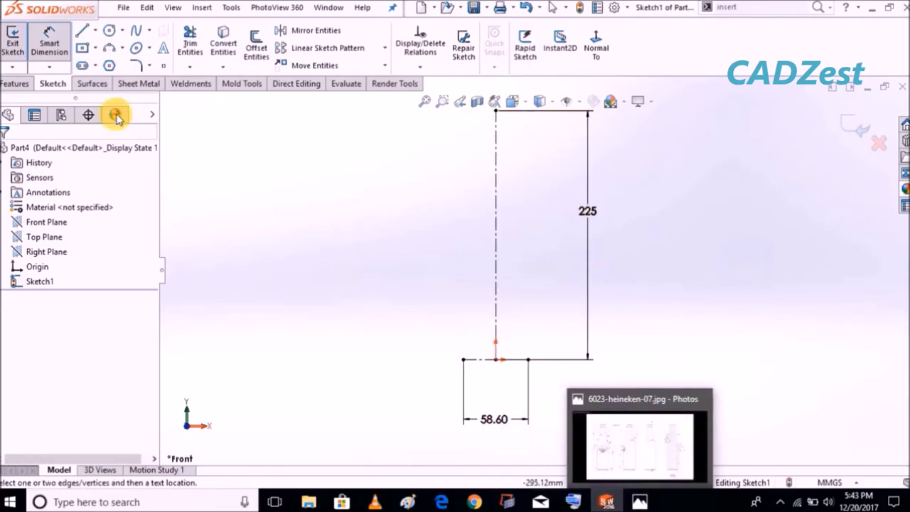
Step: Draw the profile's bottom edge and vertical side wall lines
click(80, 32)
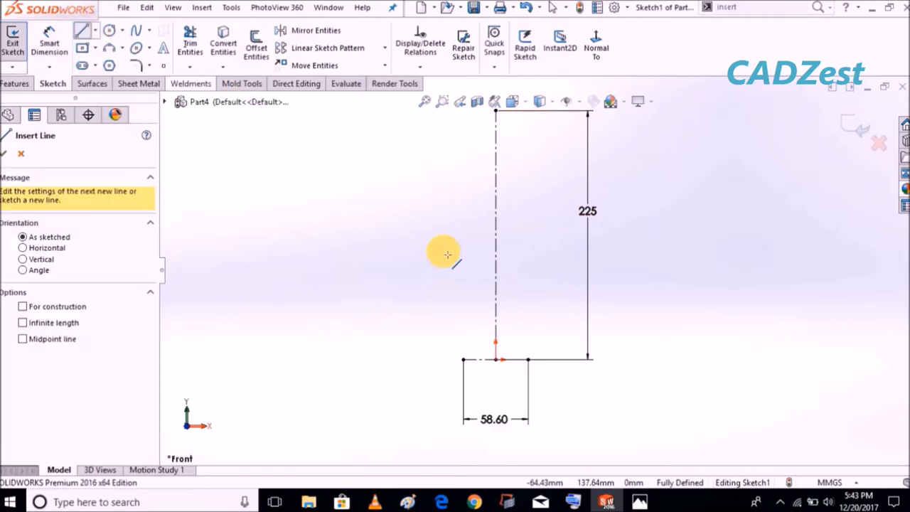
click(497, 359)
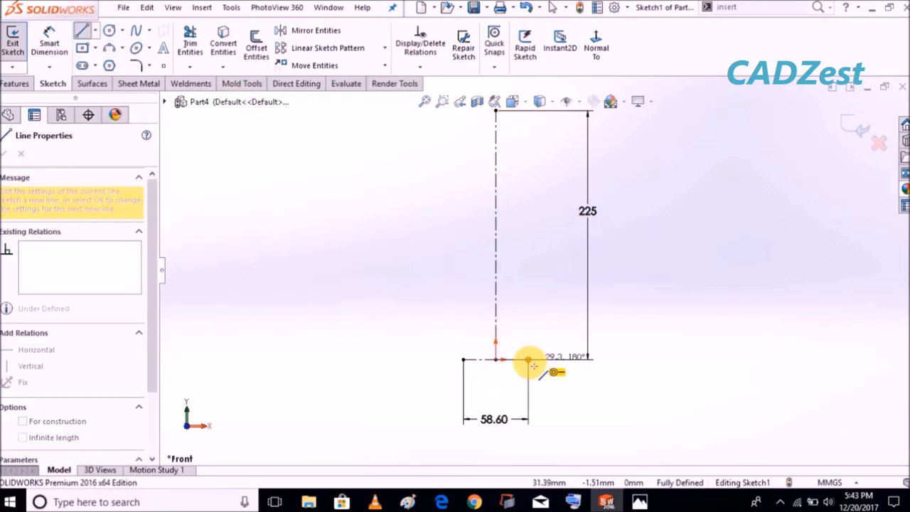
click(528, 360)
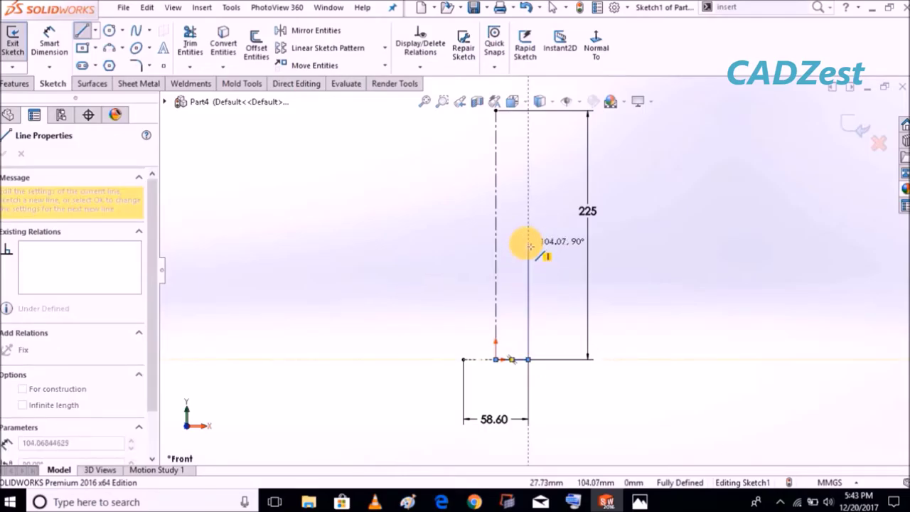
click(529, 244)
key(Escape)
Step: Add a tangent arc atop the side wall and dimension its radius to 26.8 mm
click(120, 47)
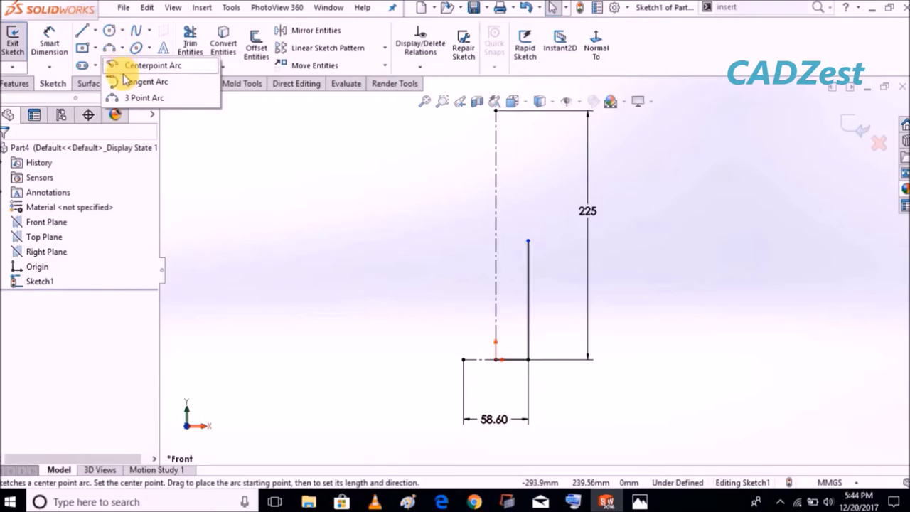
click(126, 84)
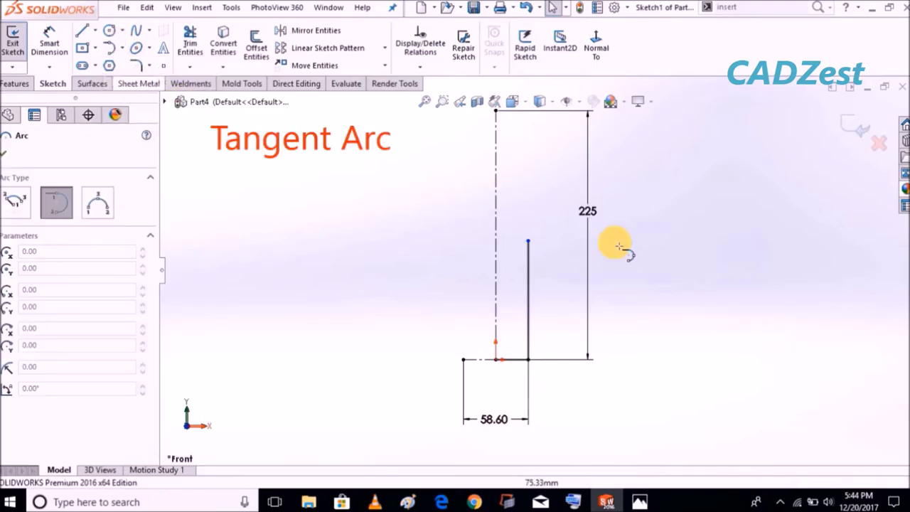
click(528, 243)
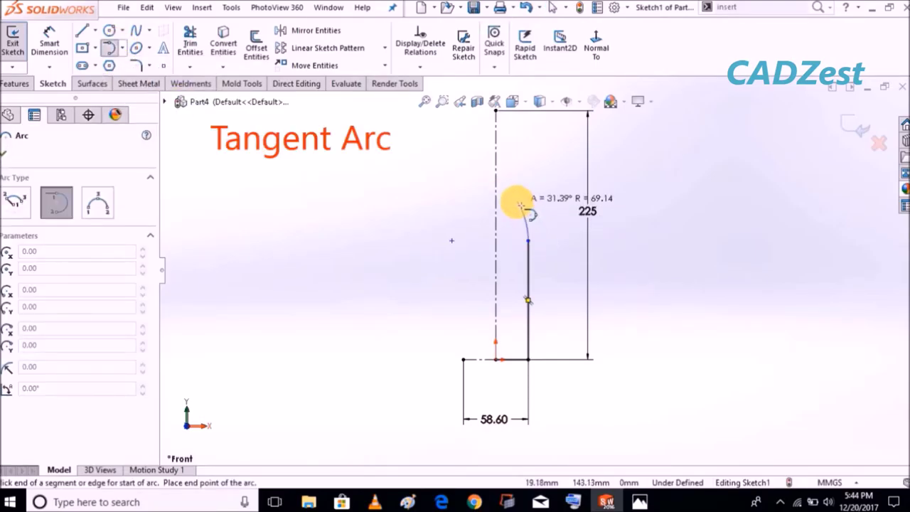
click(517, 202)
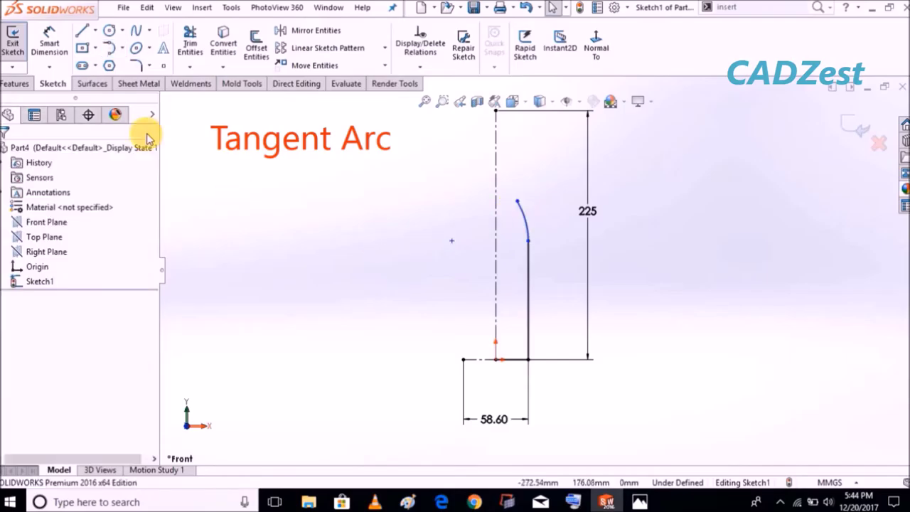
click(49, 41)
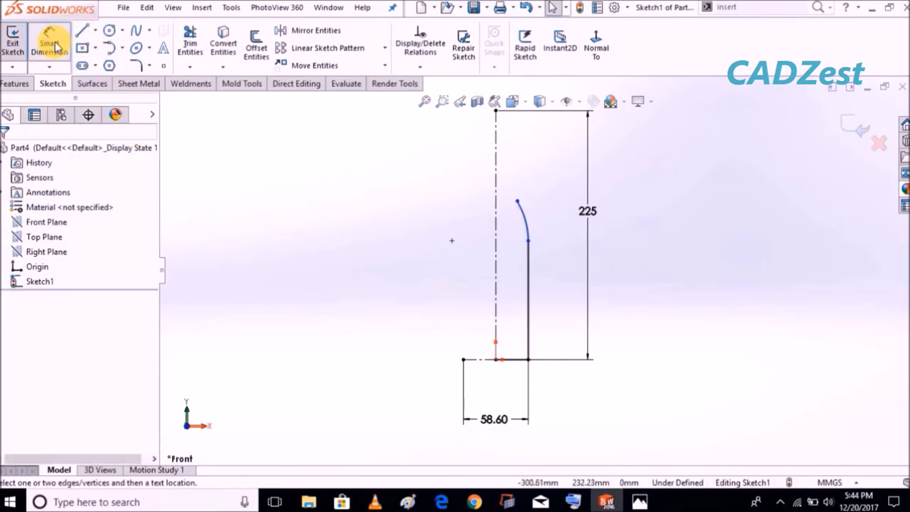
click(524, 213)
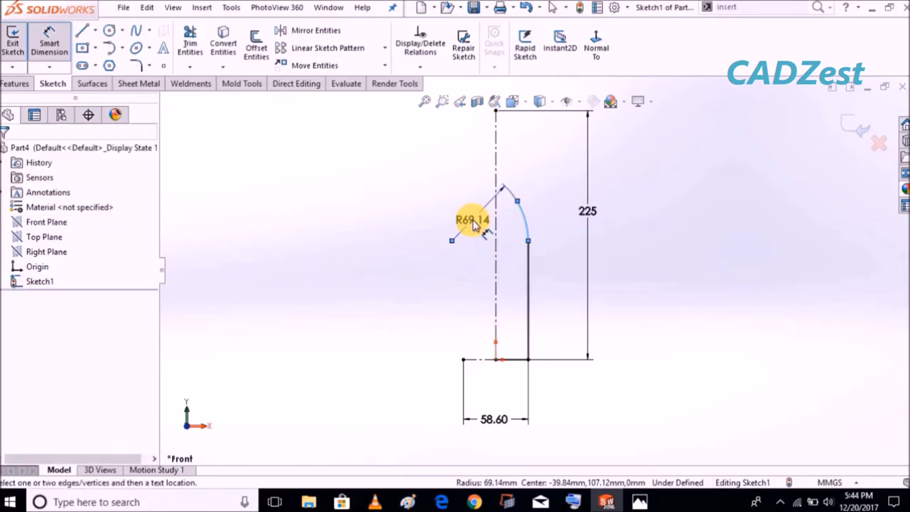
click(474, 221)
text(26.8)
key(Return)
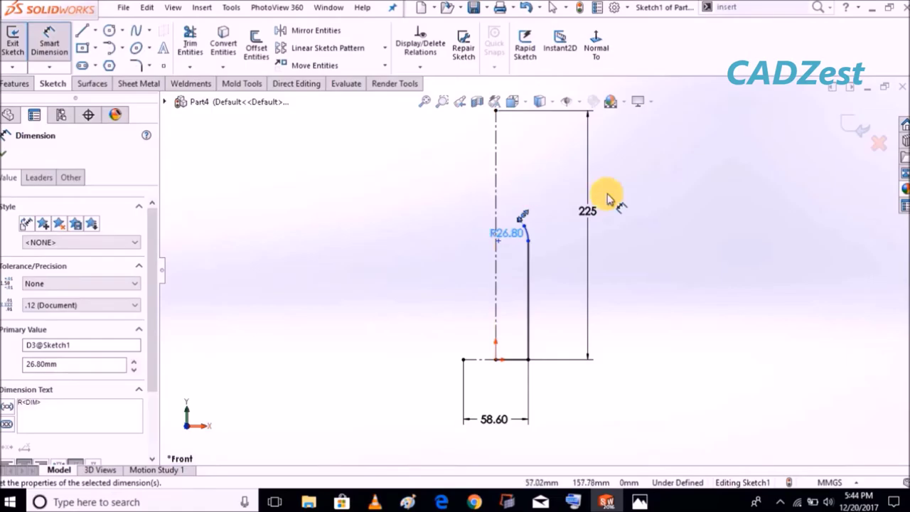
click(686, 252)
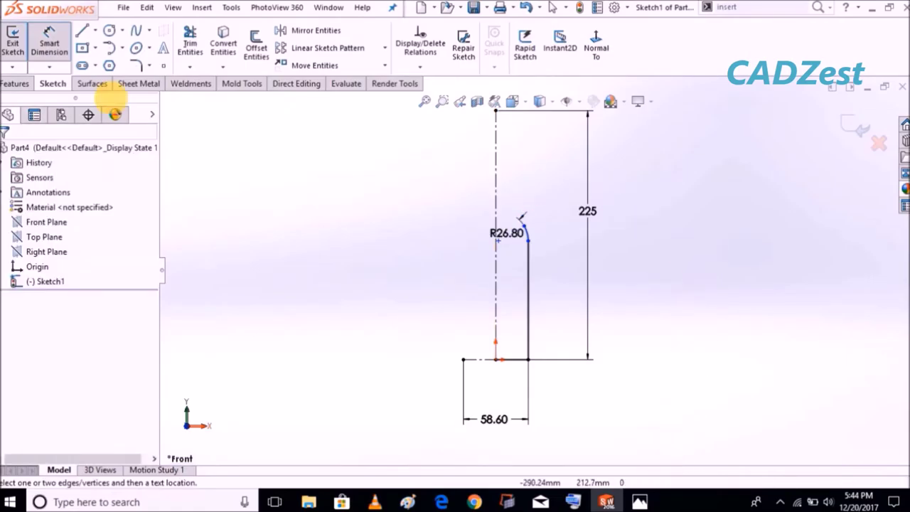
click(82, 32)
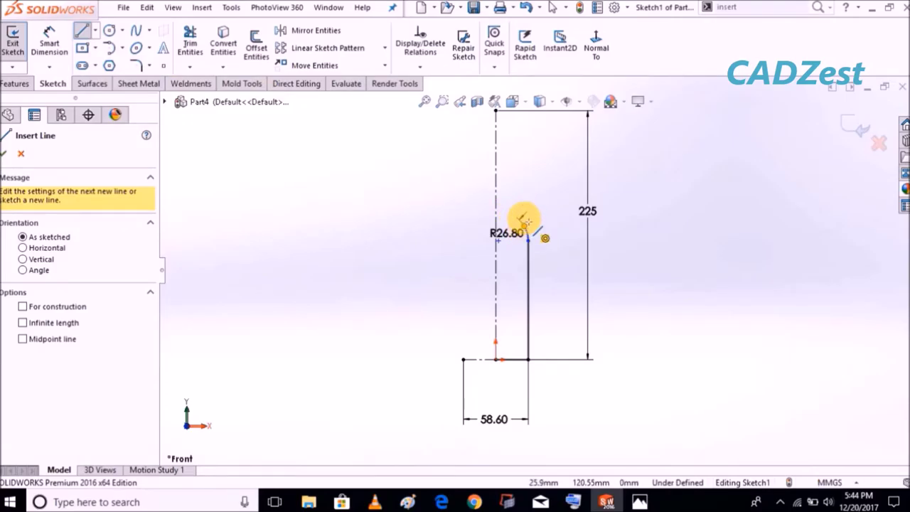
Step: Draw a slanted line from the arc's upper end to the top of the profile
click(524, 217)
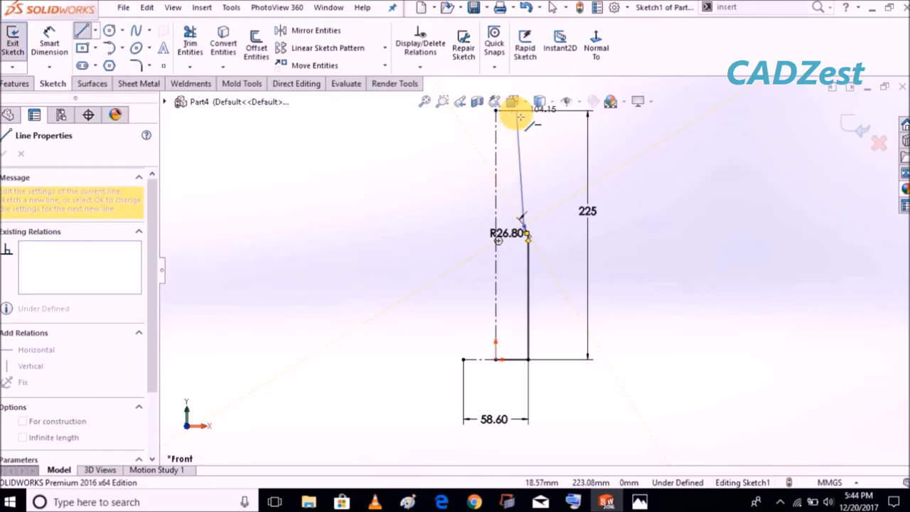
click(518, 116)
key(Escape)
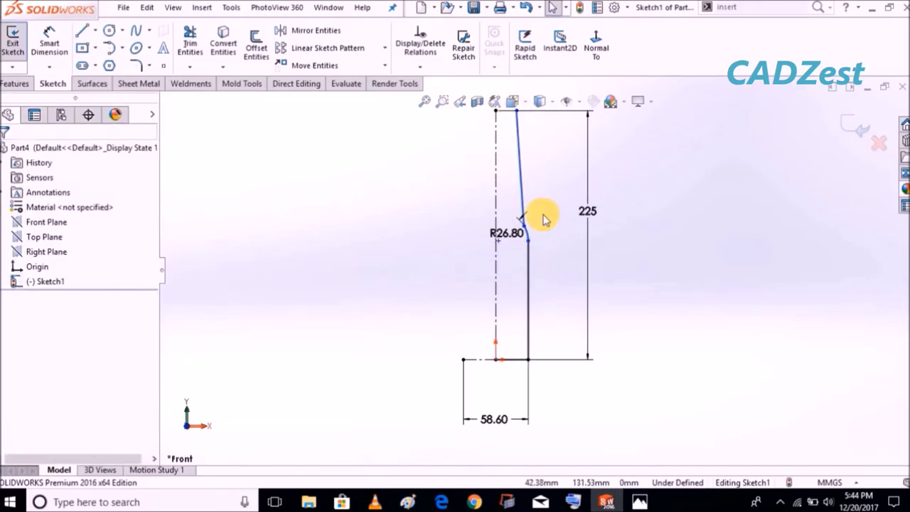
ctrl+middle_drag(538, 250, 540, 279)
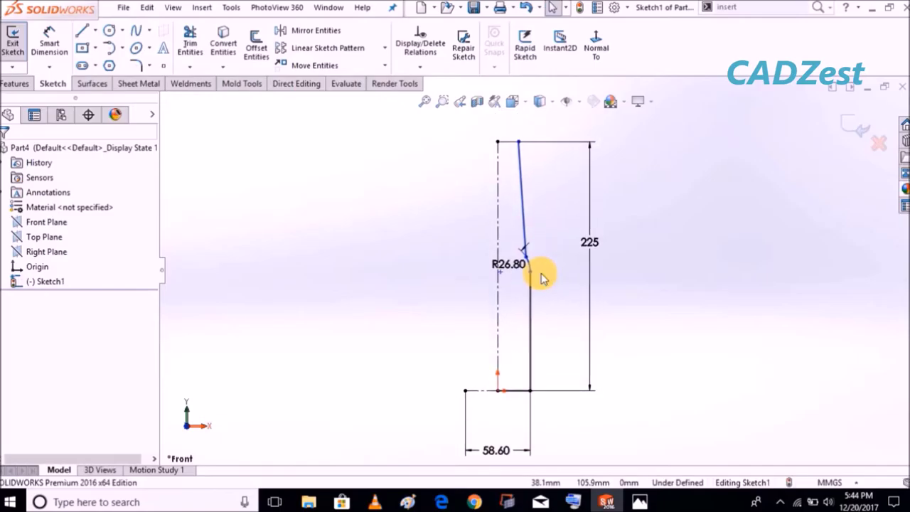
click(639, 501)
click(639, 501)
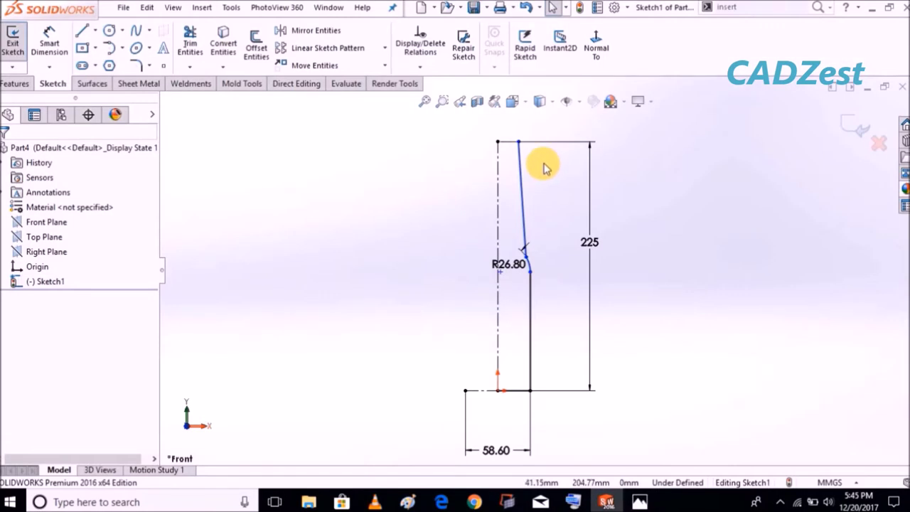
Step: Make the slanted line's top endpoint horizontal with the centerline's top end
click(518, 142)
ctrl+click(497, 142)
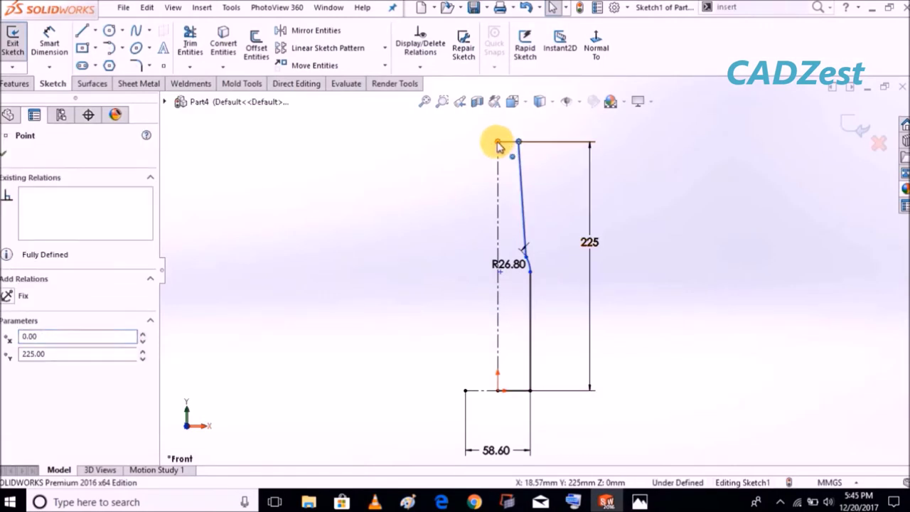
click(8, 371)
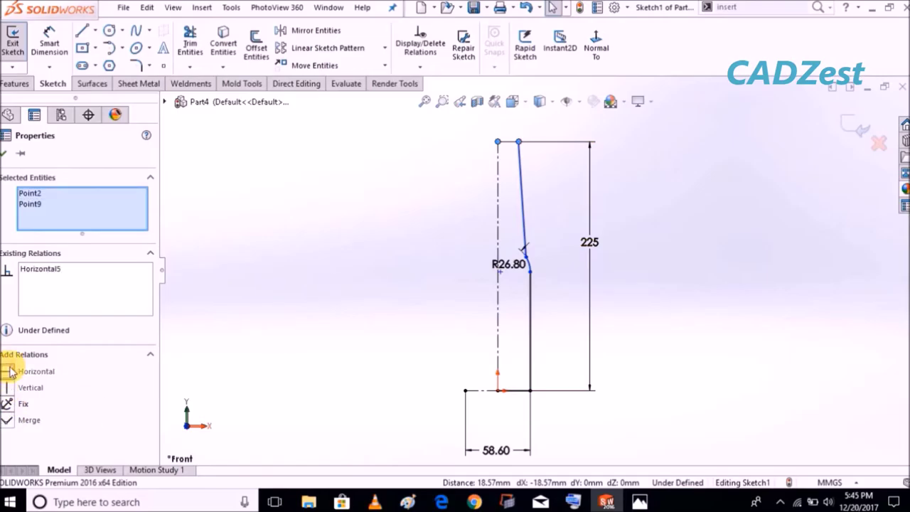
click(302, 221)
click(49, 42)
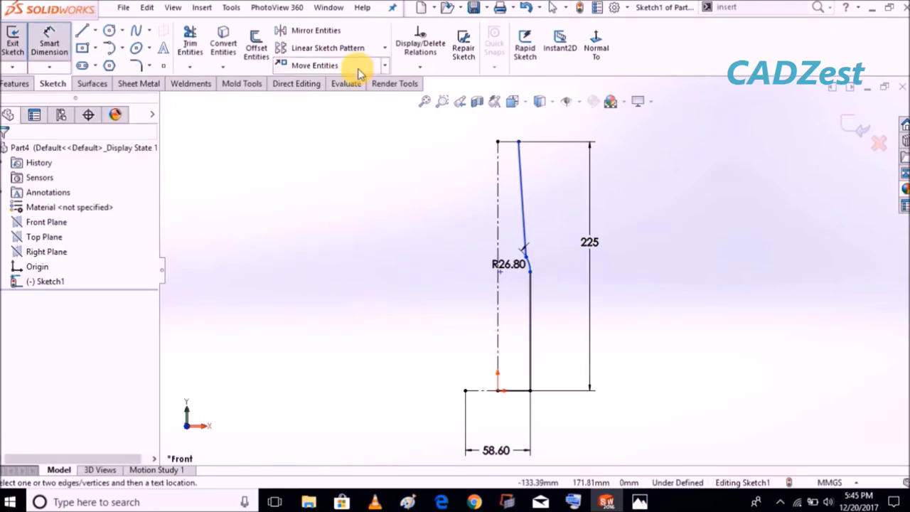
click(498, 173)
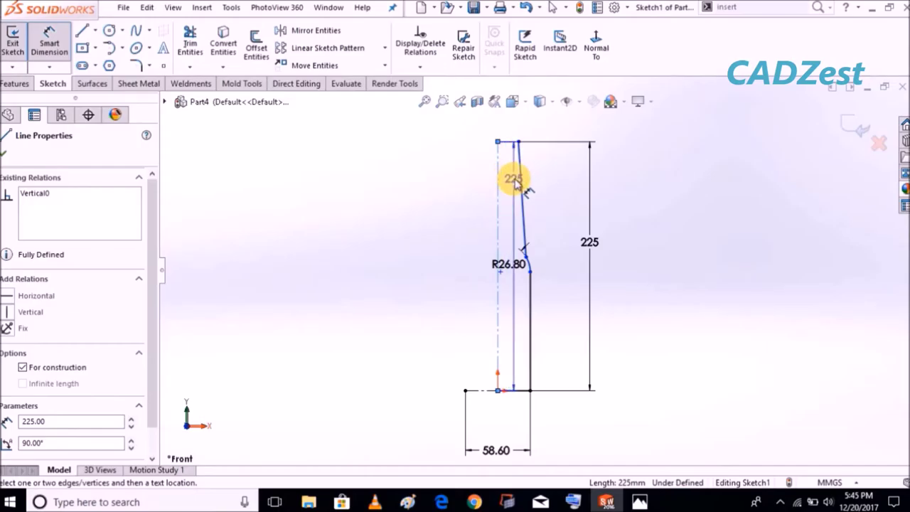
Step: Dimension the slanted line at 5.95° from the vertical centerline
click(521, 184)
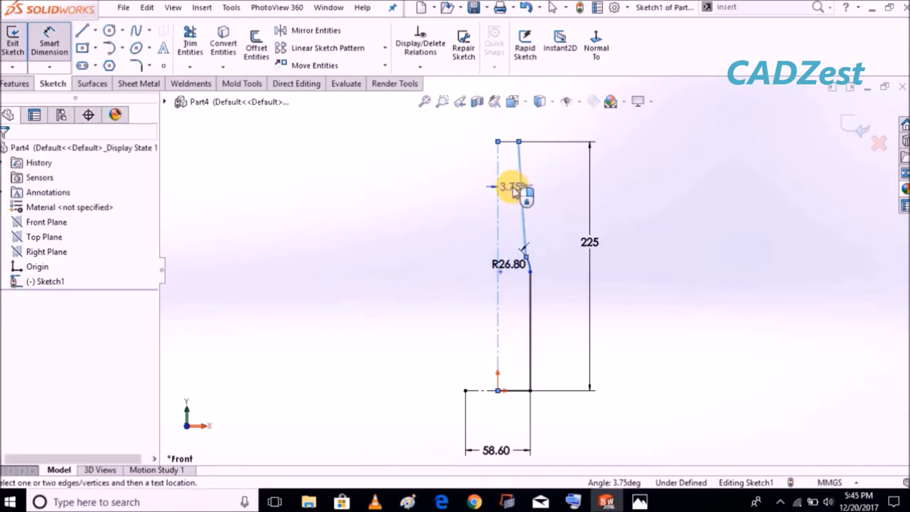
click(512, 187)
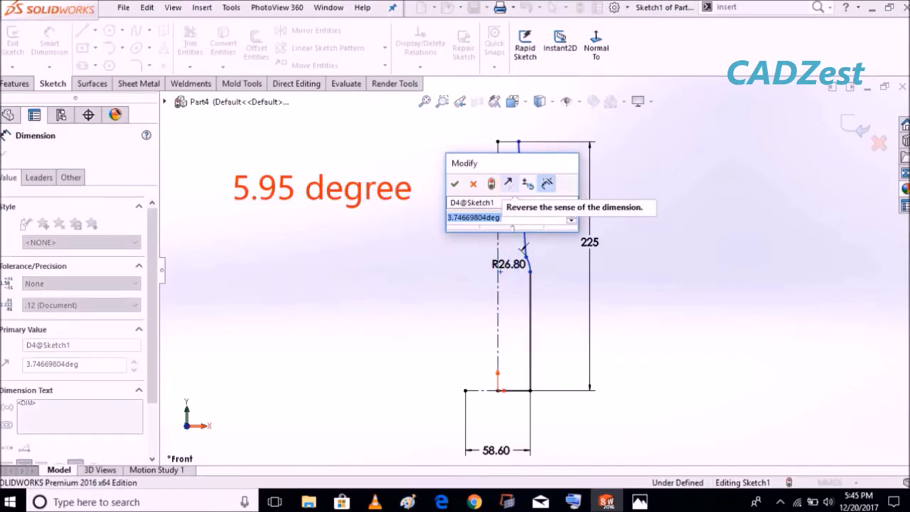
text(5.95)
key(Return)
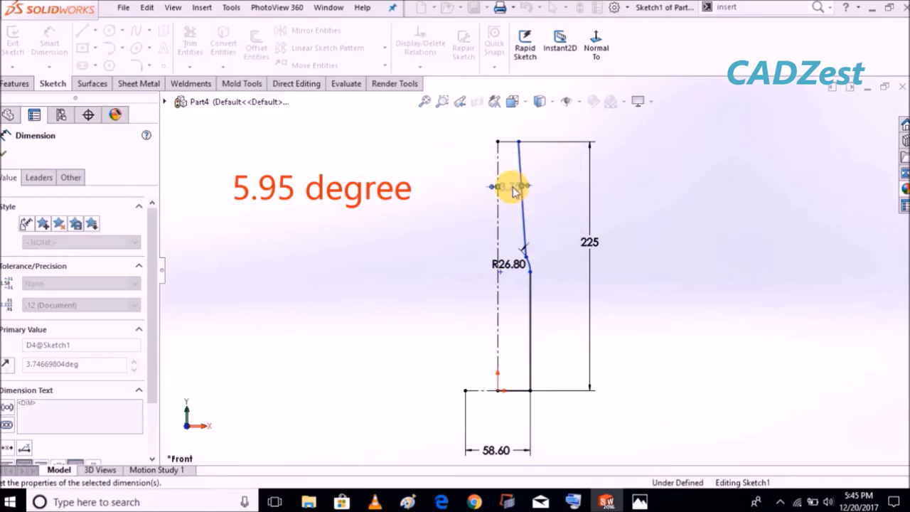
click(719, 216)
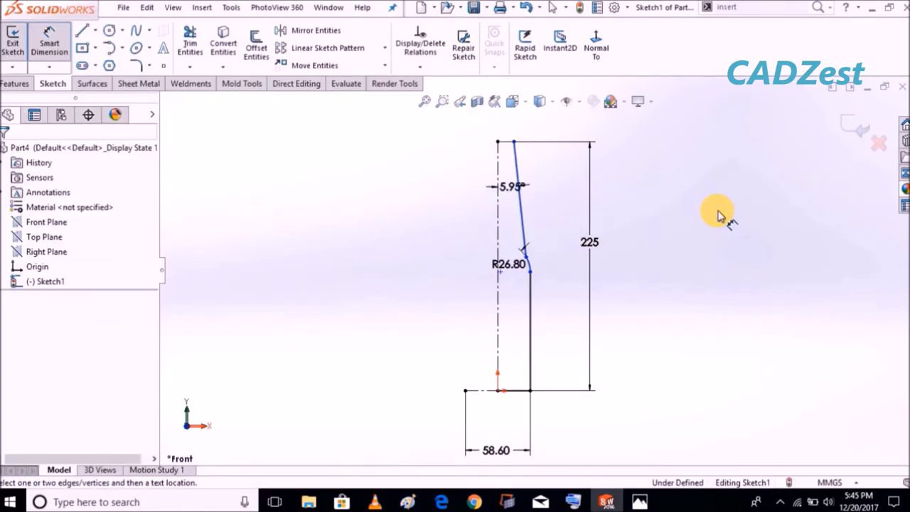
key(Escape)
scroll(526, 251, down, 4)
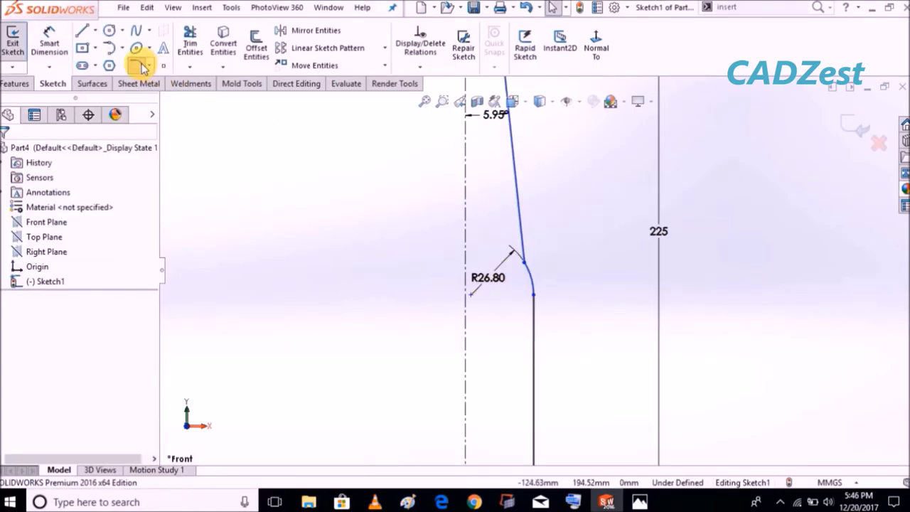
Step: Fillet the corner between the slanted line and the R26.80 arc with a 6 mm radius
click(139, 65)
click(524, 251)
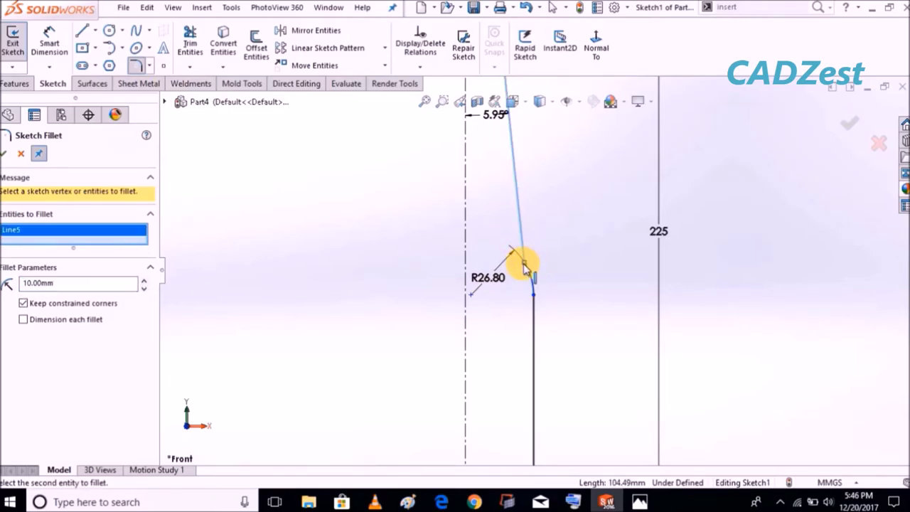
drag(86, 283, 6, 283)
text(6)
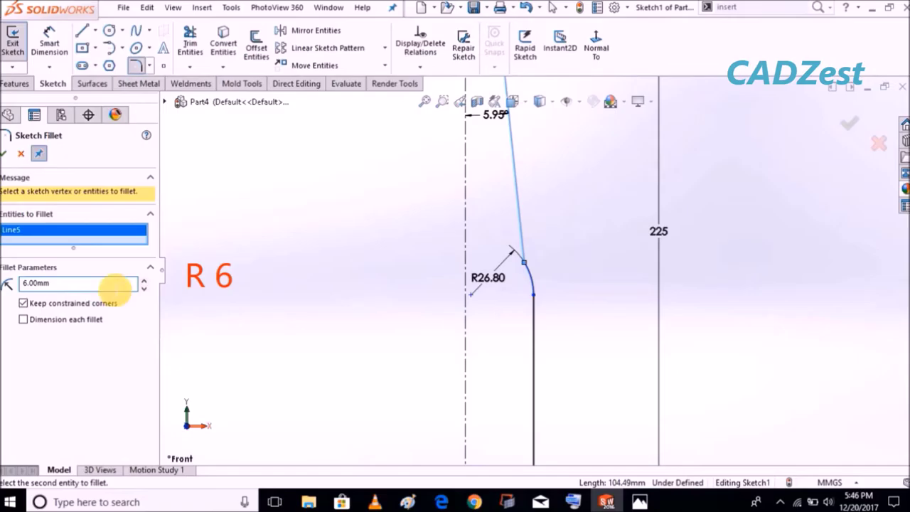
click(531, 279)
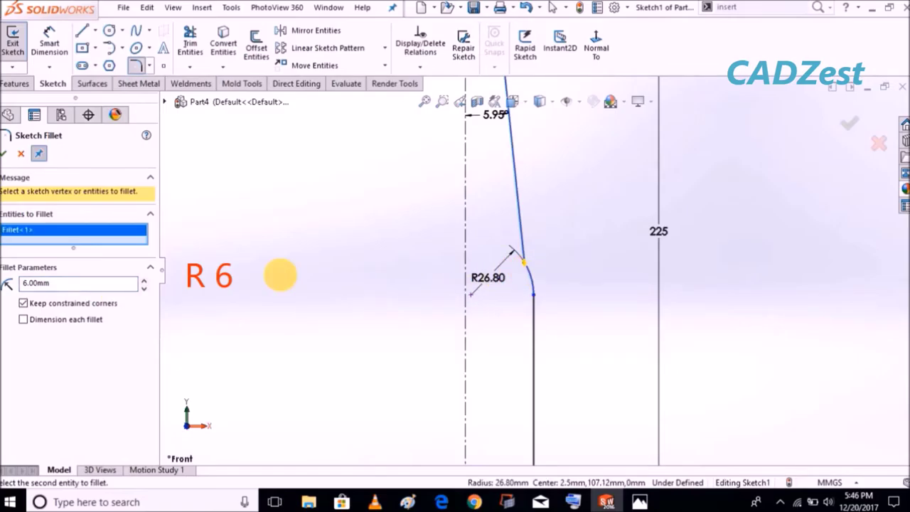
click(8, 154)
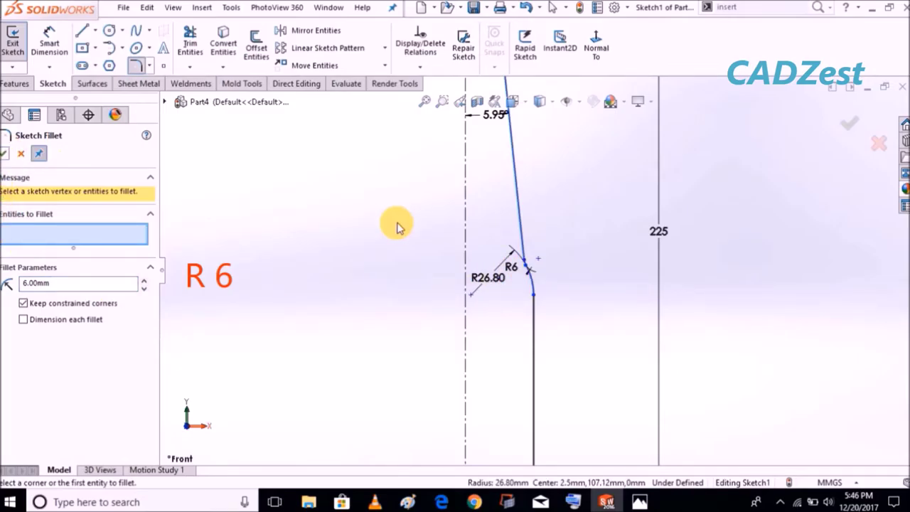
scroll(544, 244, down, 1)
scroll(514, 297, down, 2)
scroll(514, 298, down, 2)
scroll(513, 296, up, 1)
scroll(516, 293, up, 2)
scroll(517, 293, up, 1)
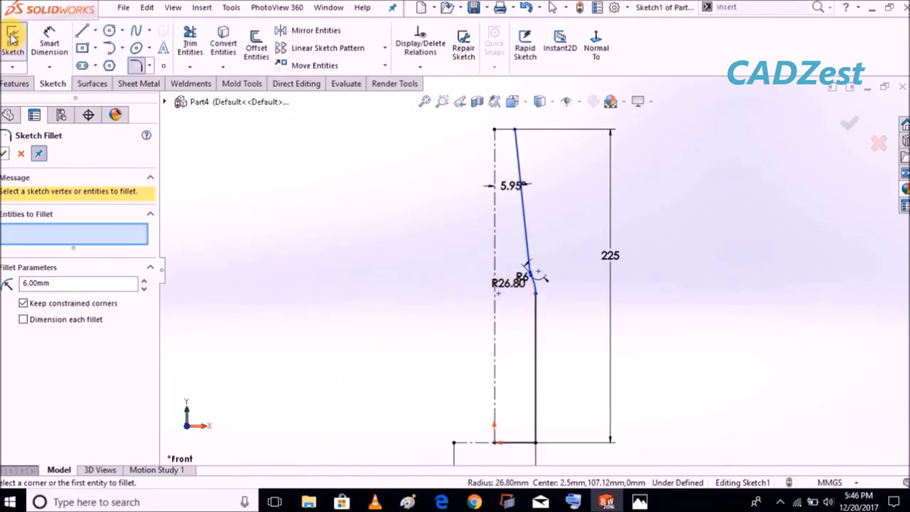
Step: Draw a short horizontal centerline near the top of the profile
click(95, 32)
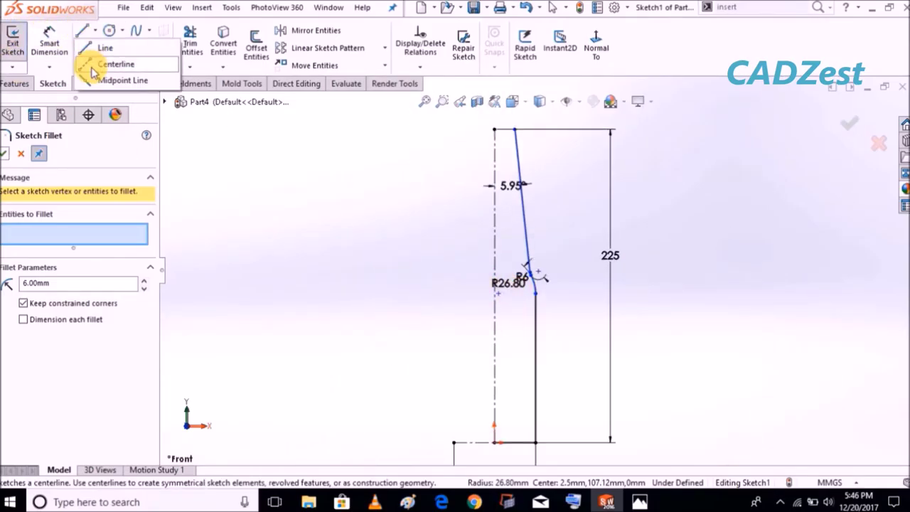
click(92, 63)
click(467, 150)
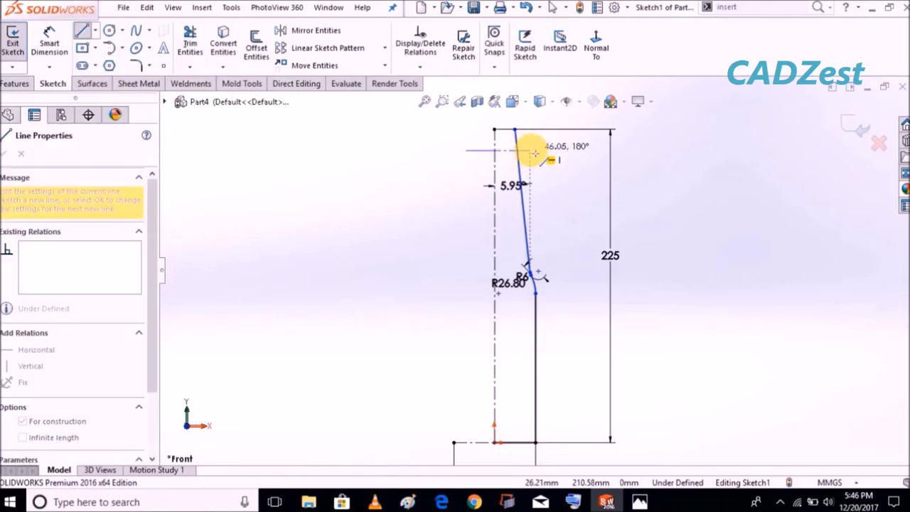
click(530, 150)
key(Escape)
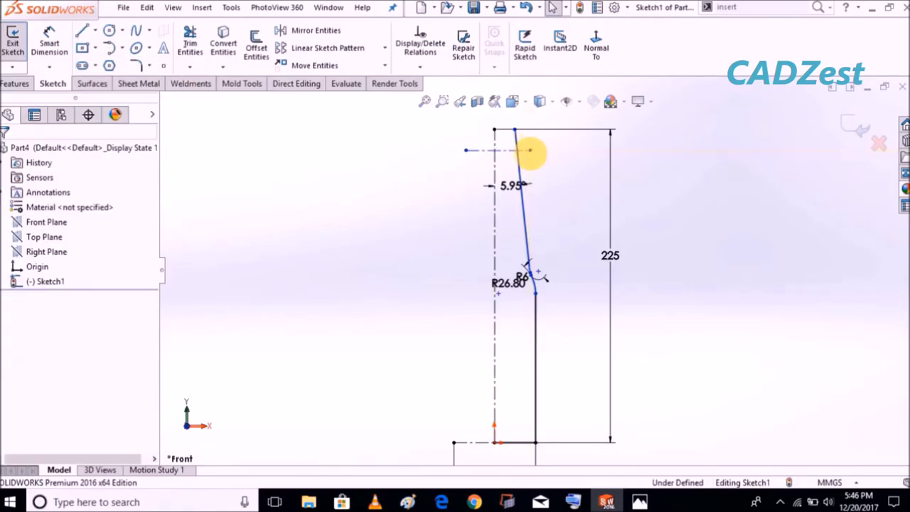
Step: Dimension the distance from the horizontal centerline to the fillet end as 69.3 mm
click(61, 46)
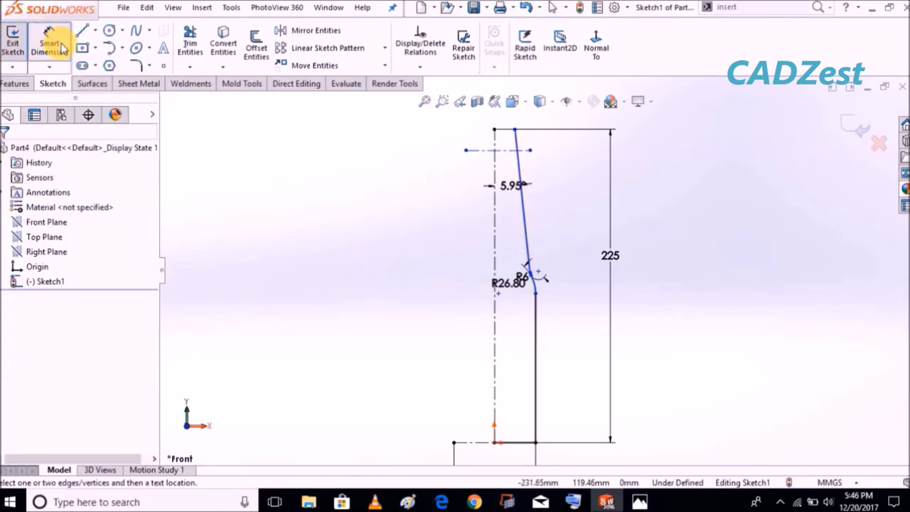
click(508, 150)
scroll(532, 266, down, 2)
scroll(524, 268, down, 3)
scroll(532, 278, down, 3)
scroll(543, 298, down, 1)
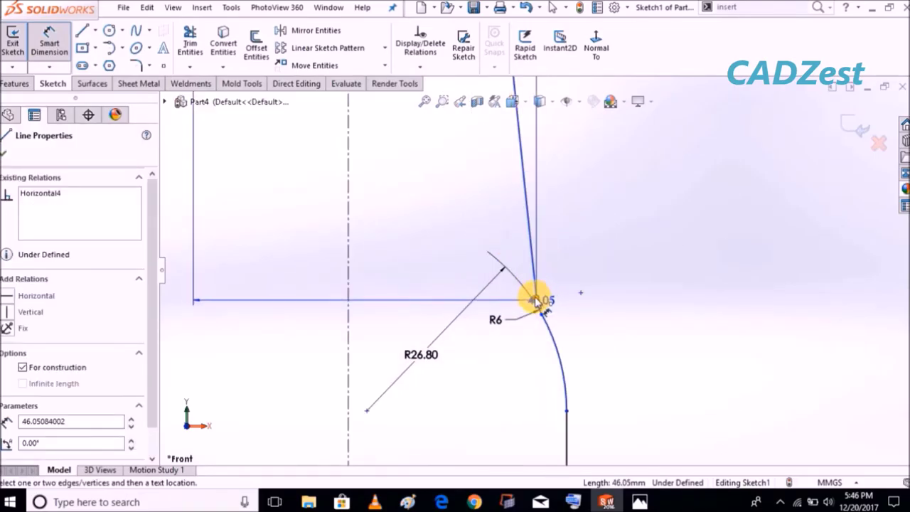
click(536, 299)
click(733, 176)
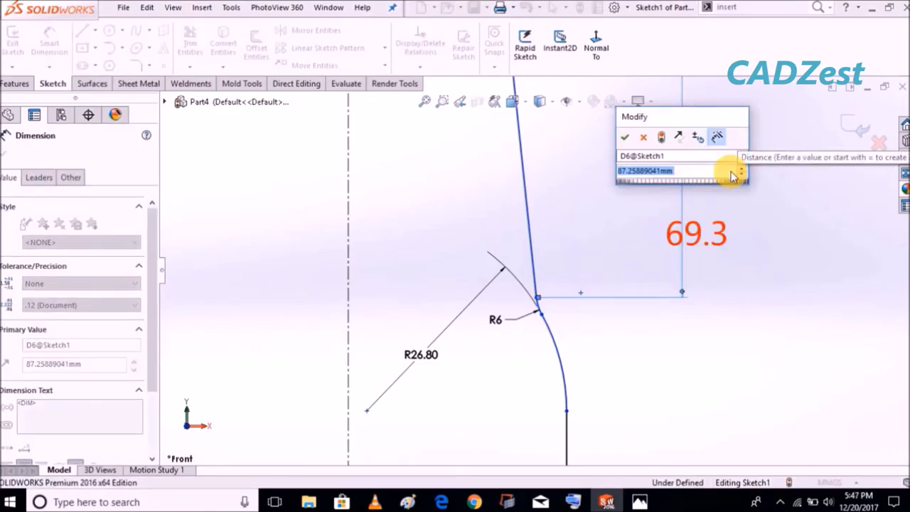
text(69.3)
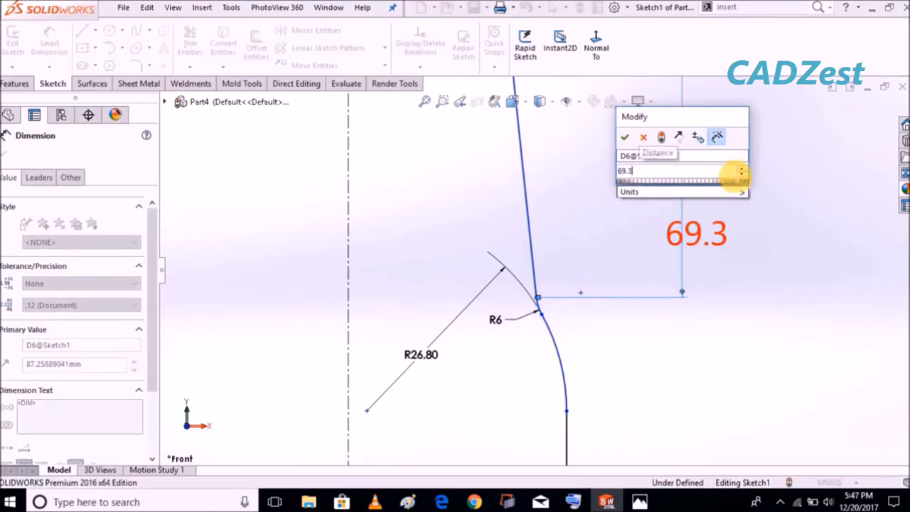
key(Return)
click(734, 176)
scroll(739, 213, up, 3)
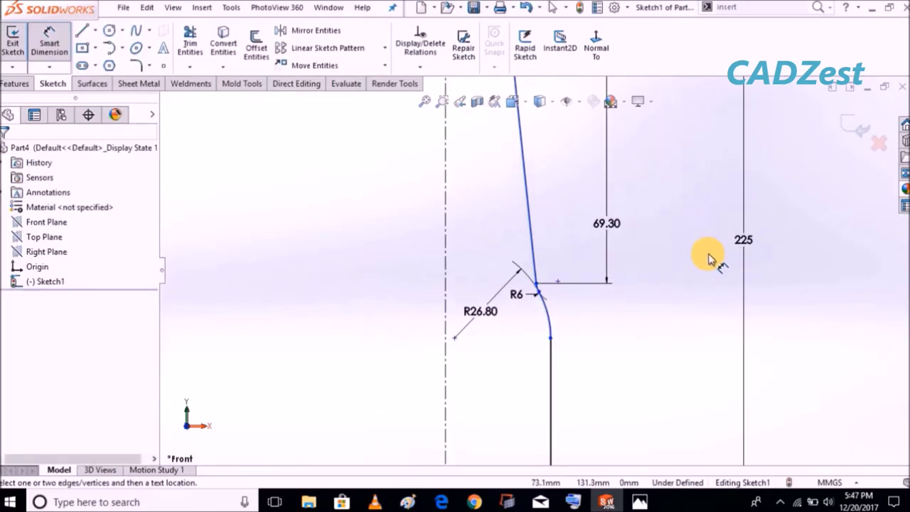
scroll(707, 259, up, 2)
scroll(660, 285, up, 1)
scroll(601, 306, up, 1)
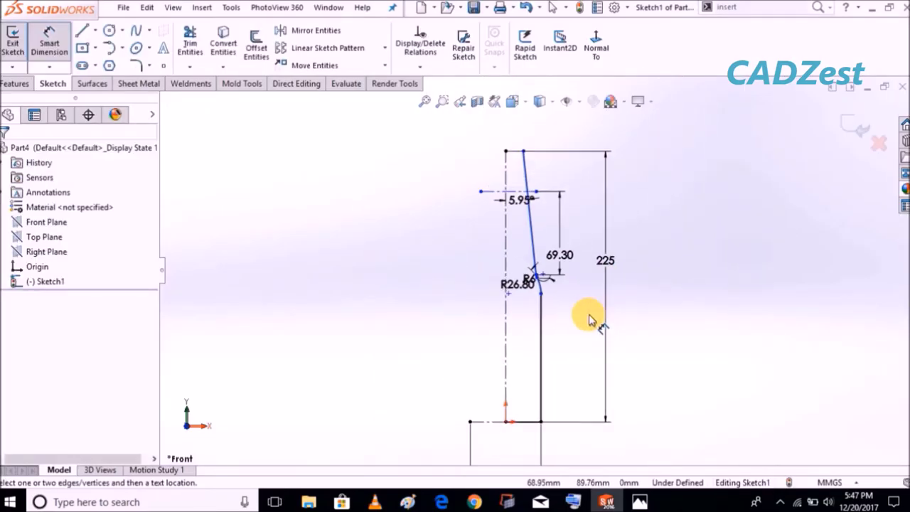
scroll(587, 320, up, 1)
scroll(535, 268, up, 2)
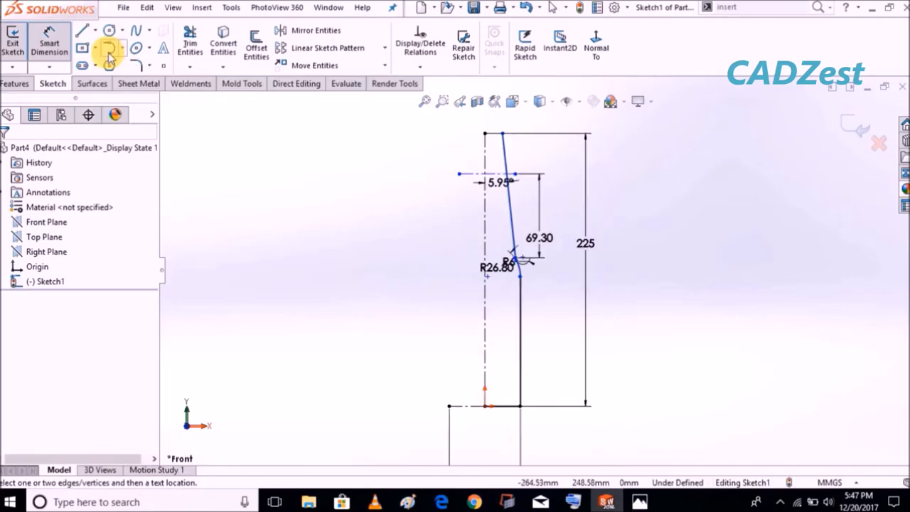
Step: Dimension the height from the bottom line to the fillet's lower end as 119.7 mm
click(506, 406)
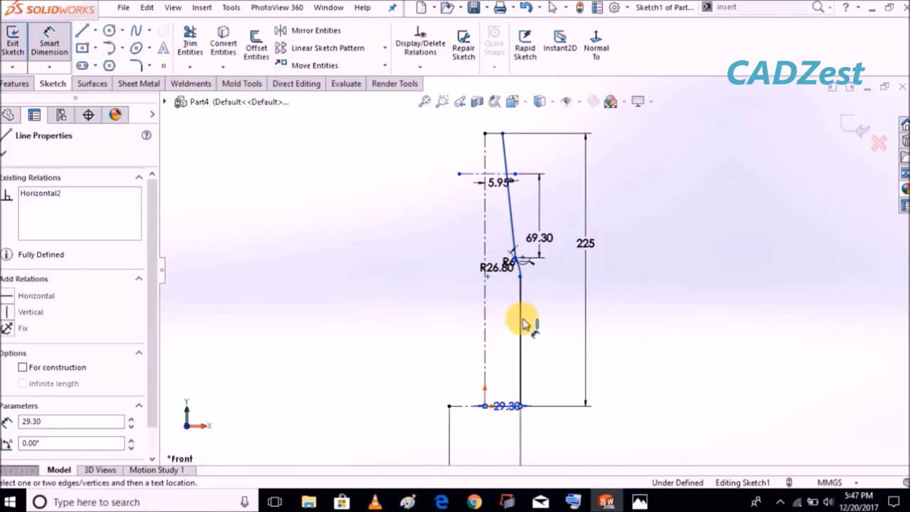
click(520, 279)
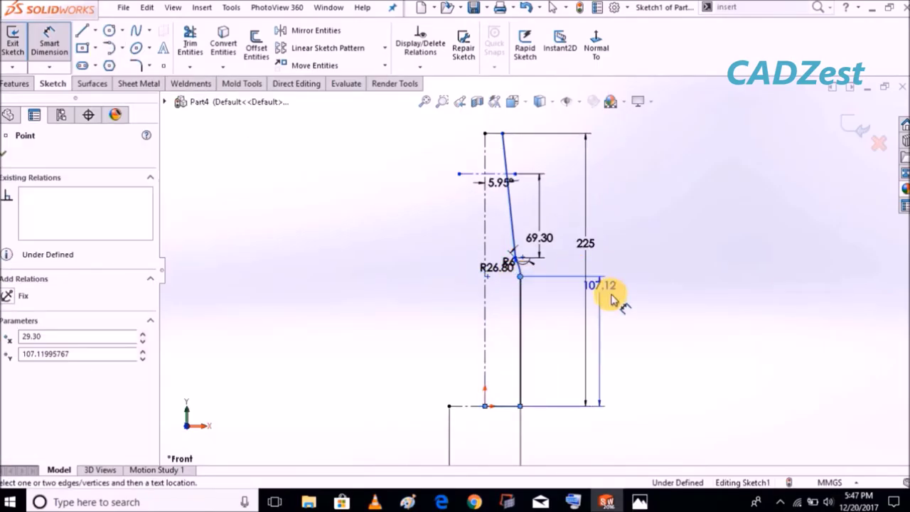
click(640, 309)
text(11)
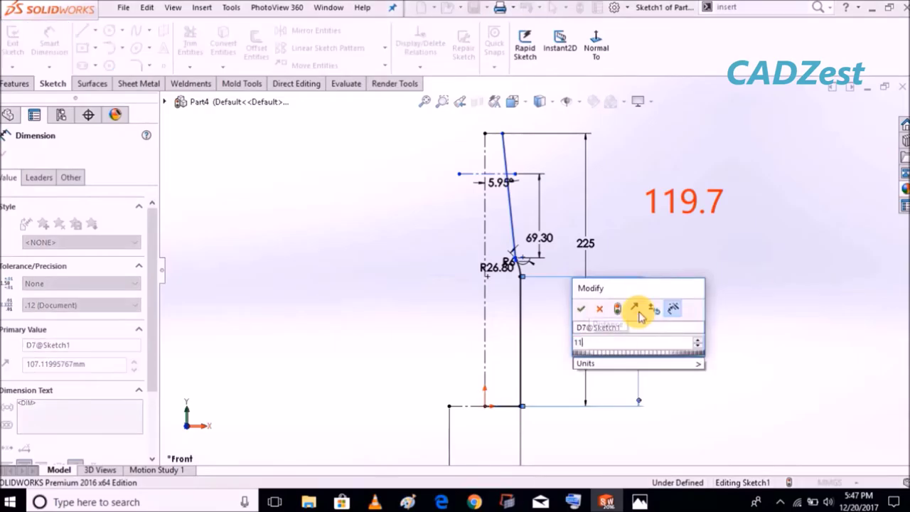
text(9.7)
key(Return)
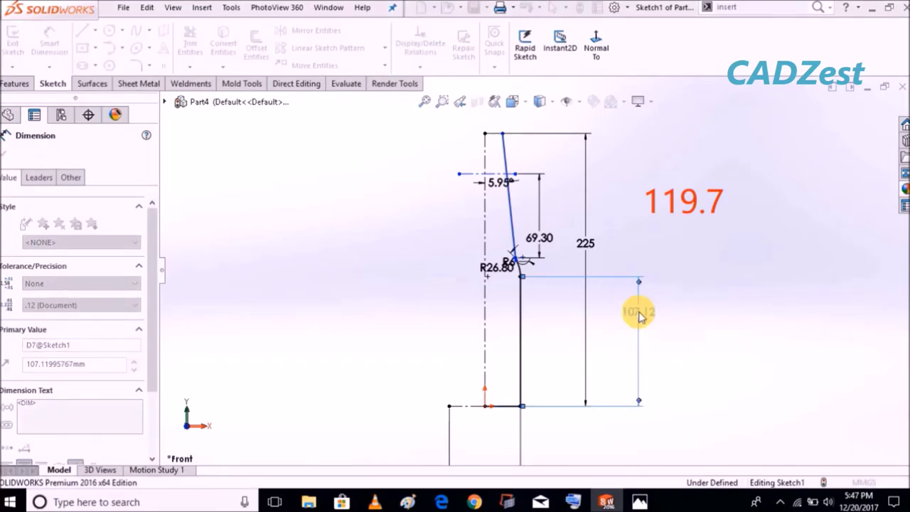
click(558, 280)
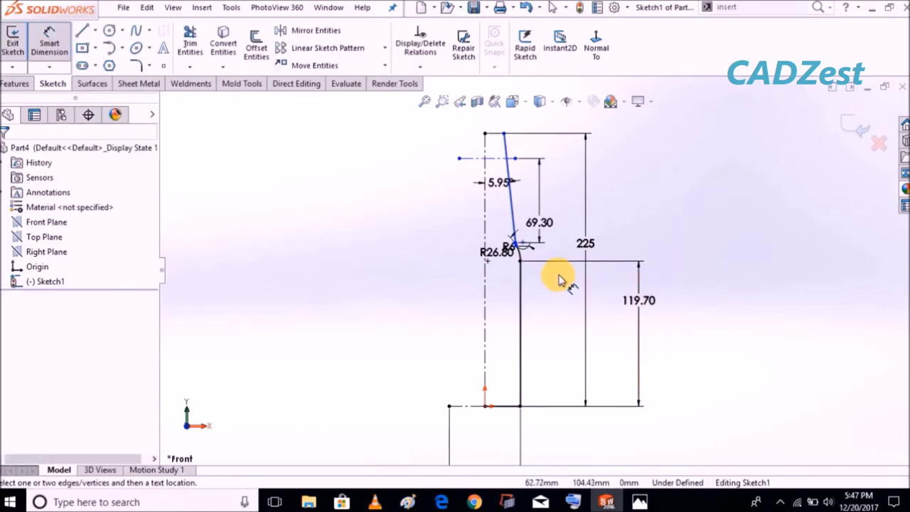
scroll(558, 281, down, 3)
scroll(557, 279, up, 1)
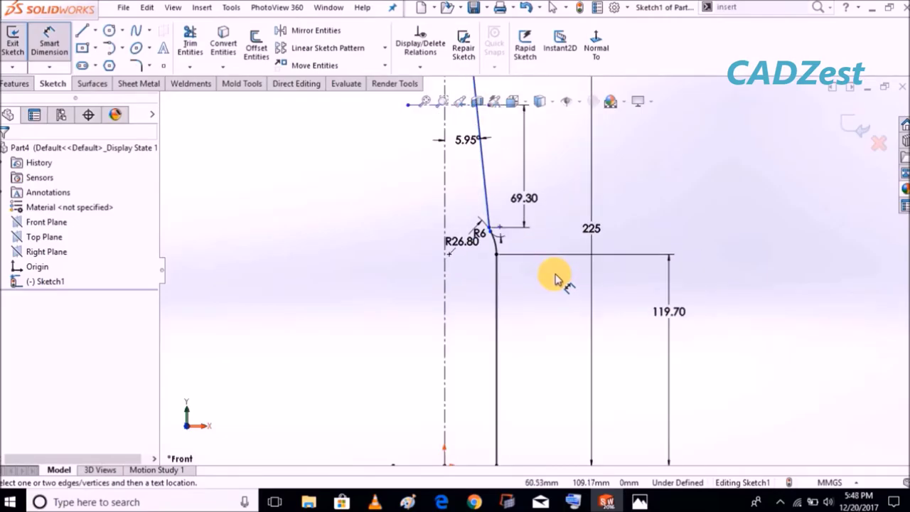
scroll(553, 274, up, 3)
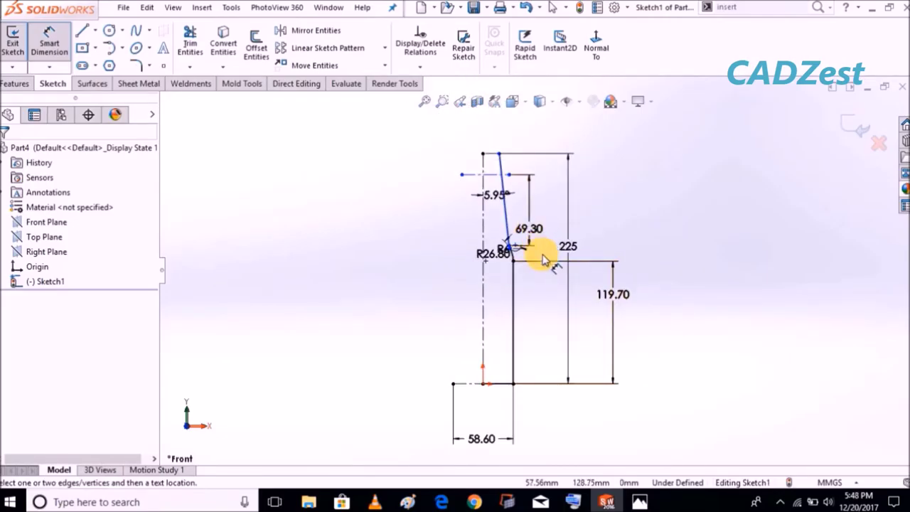
scroll(533, 250, down, 4)
Step: Dimension the fillet end's distance from the vertical centerline as 20.6 mm
click(412, 255)
click(481, 246)
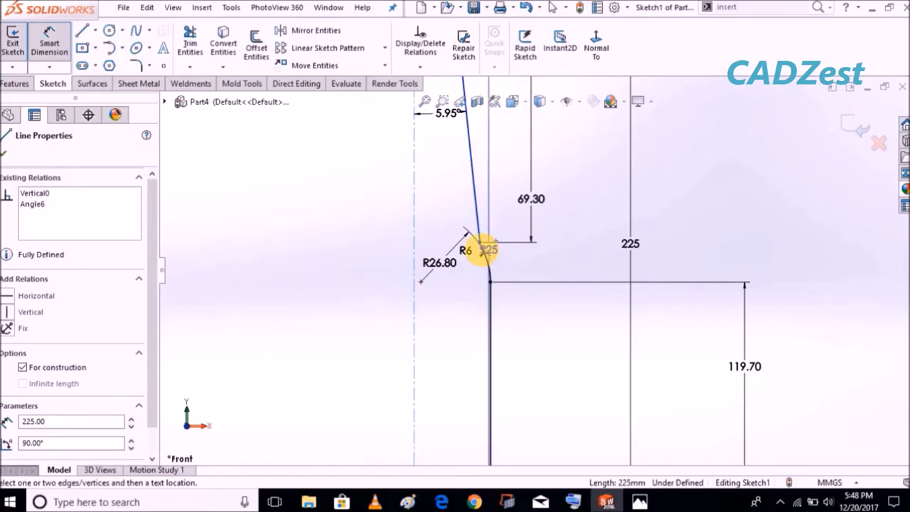
click(481, 250)
click(467, 301)
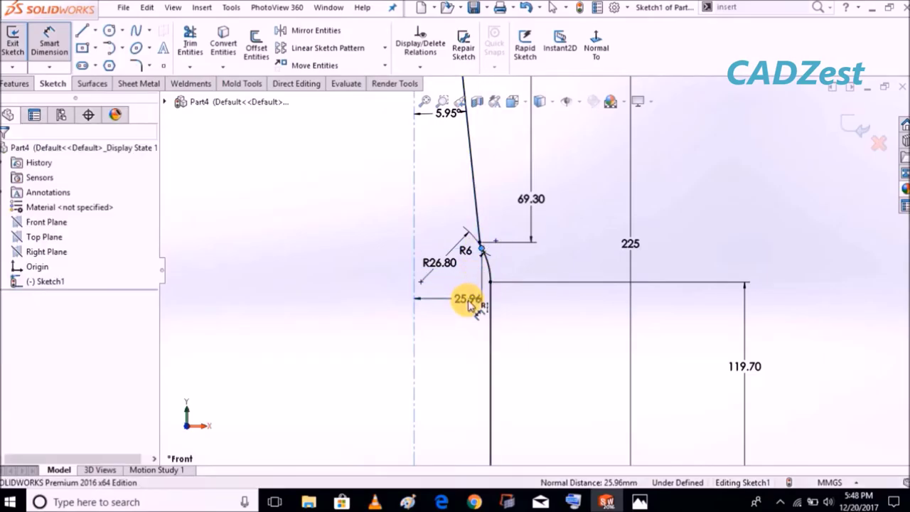
text(20.6)
key(Return)
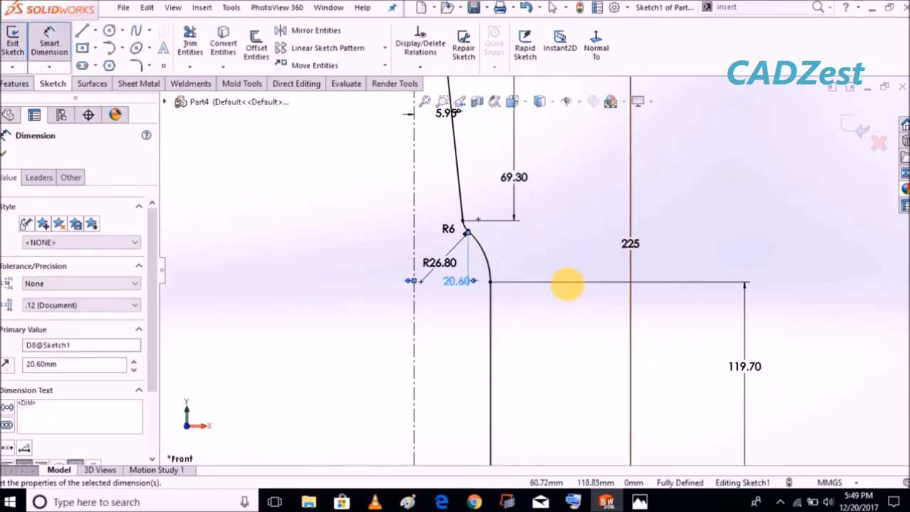
click(573, 265)
scroll(573, 256, up, 3)
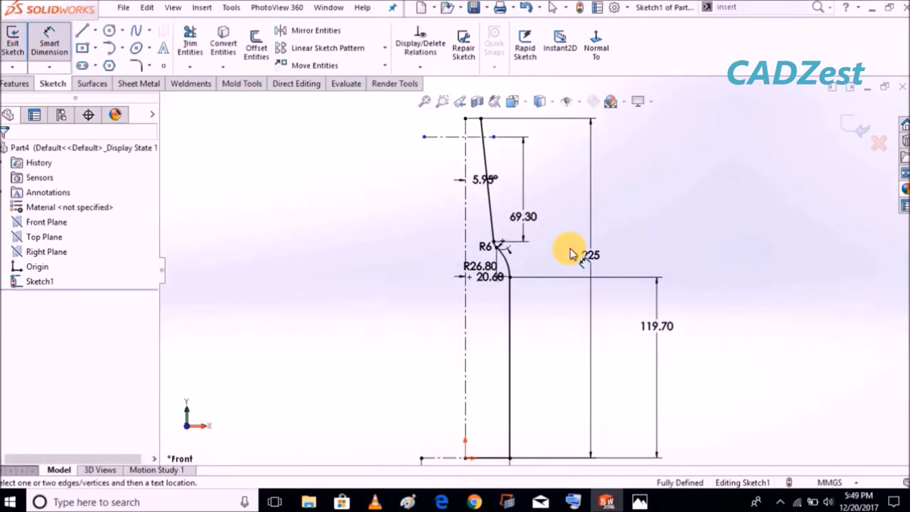
scroll(541, 273, up, 2)
scroll(541, 270, down, 2)
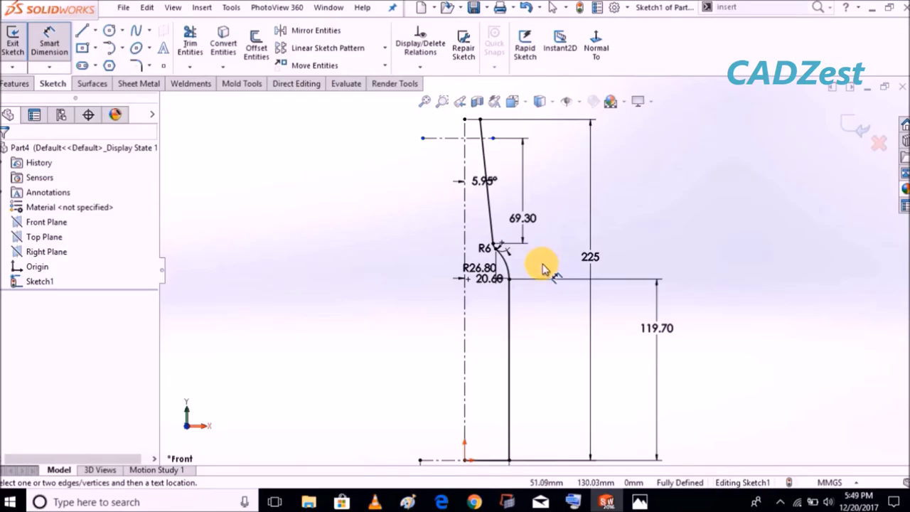
scroll(473, 120, down, 1)
scroll(459, 171, down, 1)
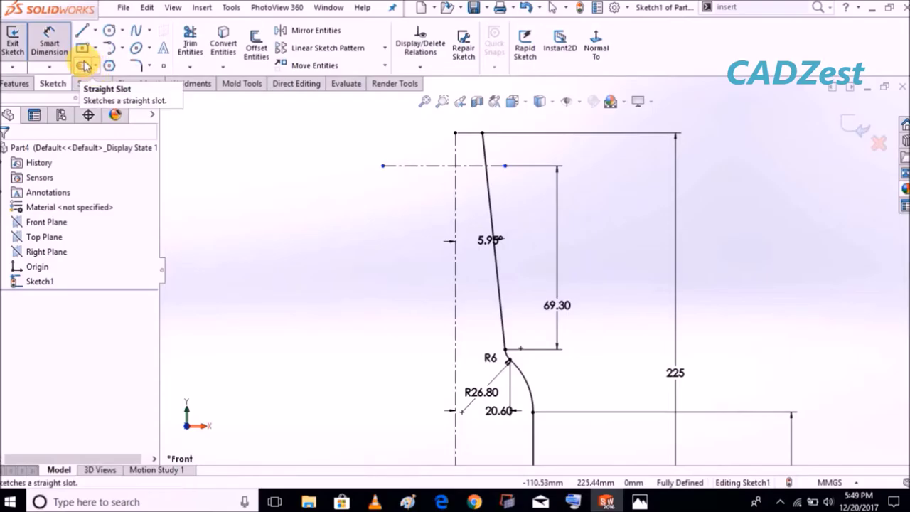
Step: Draw a construction line upward from the slanted neck line's top end
click(189, 41)
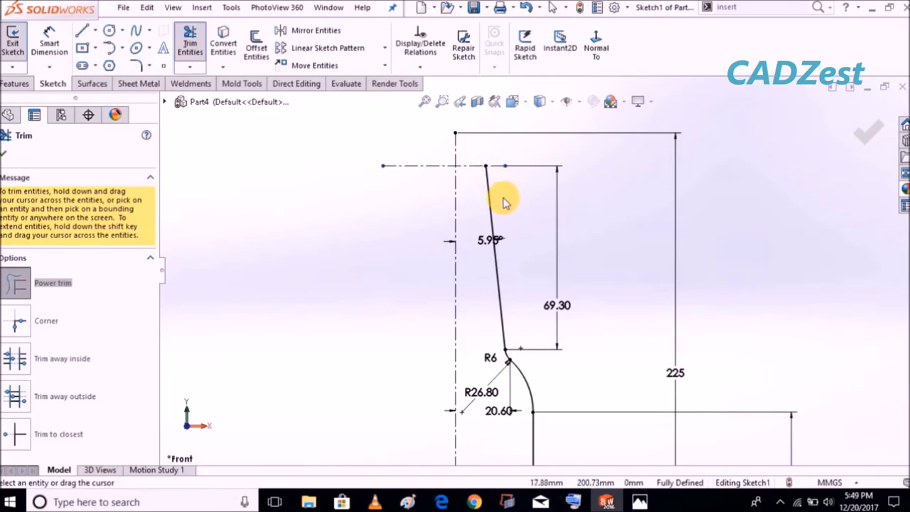
key(Escape)
click(95, 31)
click(100, 62)
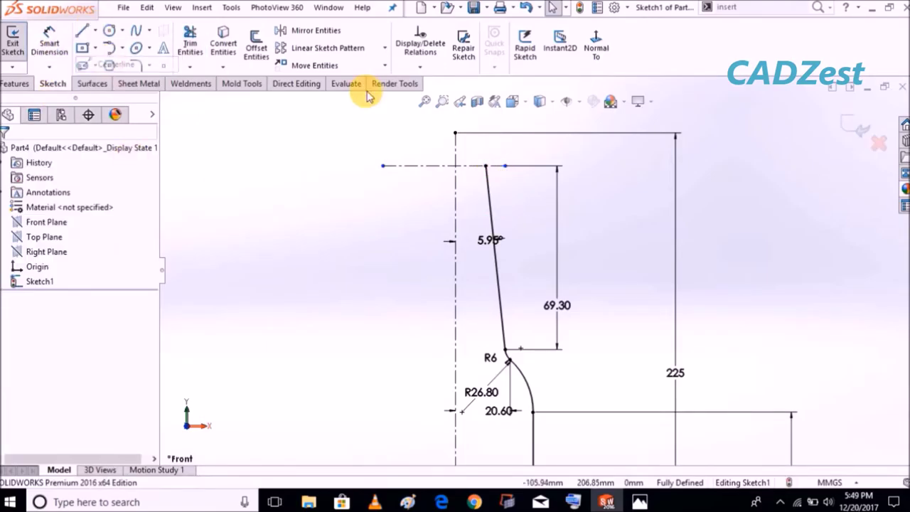
click(486, 167)
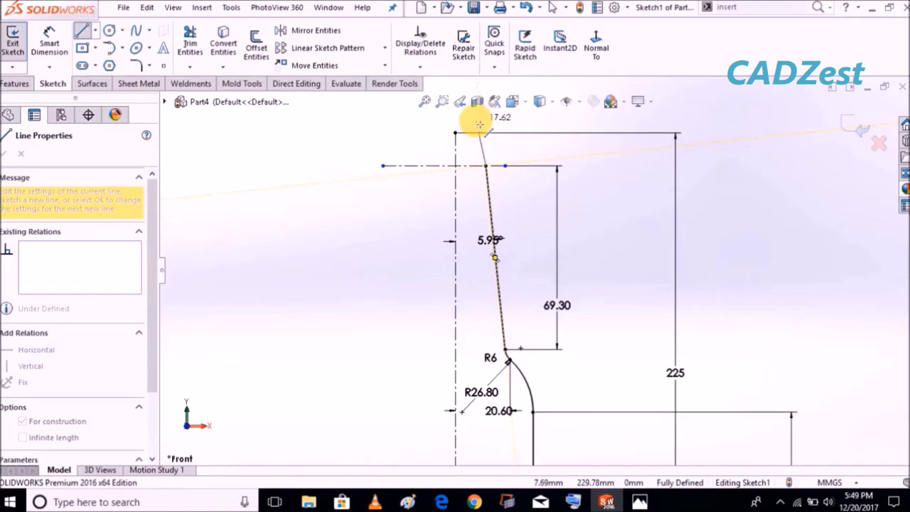
double_click(476, 122)
key(Escape)
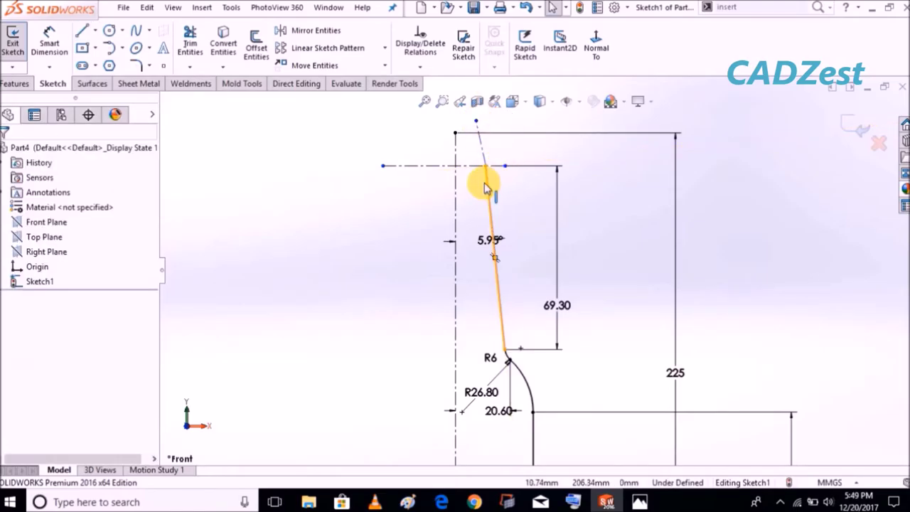
Step: Make the construction line collinear with the slanted neck line
click(487, 175)
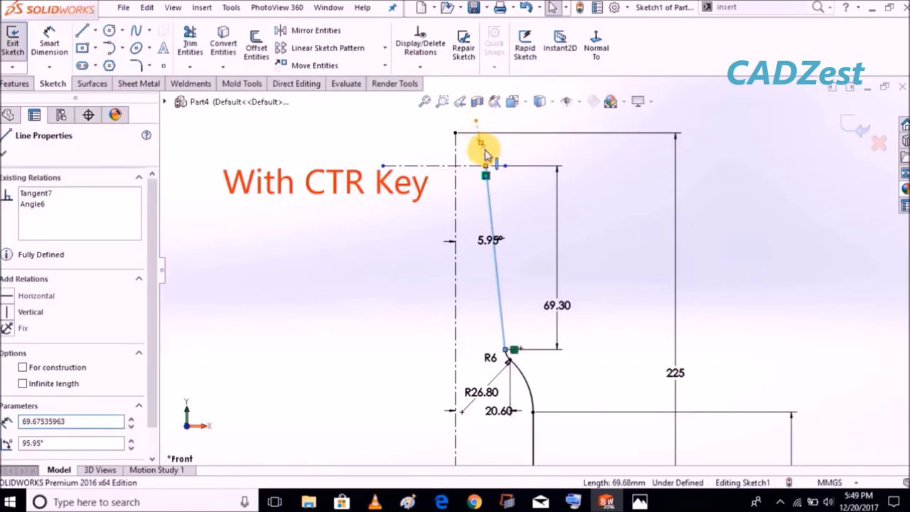
ctrl+click(485, 151)
click(8, 411)
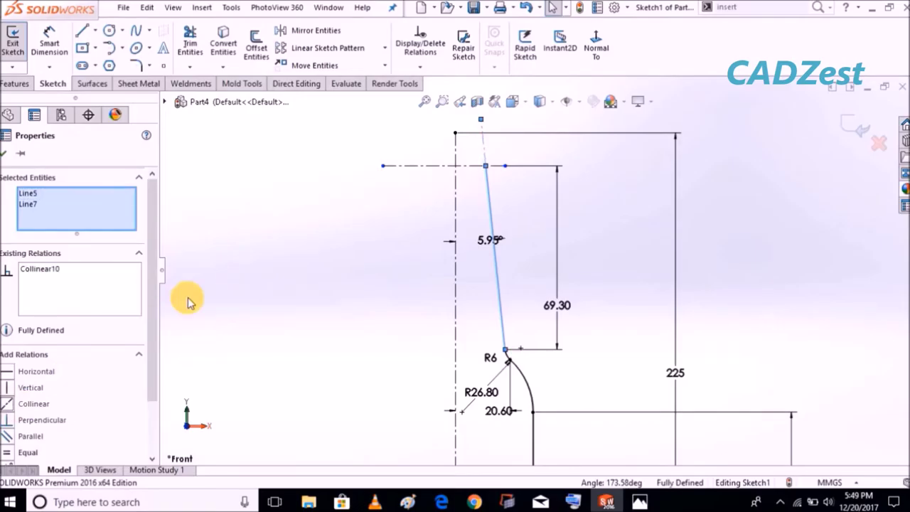
click(213, 276)
scroll(473, 135, up, 2)
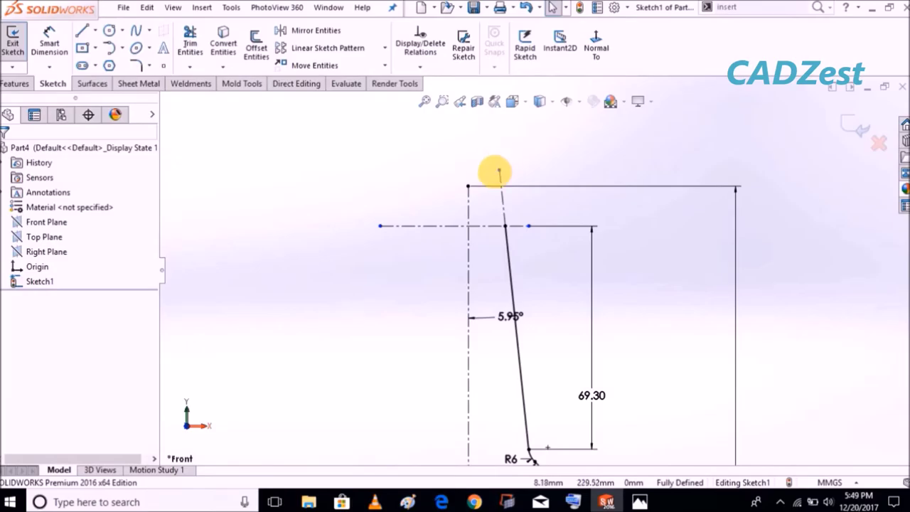
Step: Make the construction line's top endpoint horizontal with the profile's top corner
click(499, 172)
ctrl+click(467, 187)
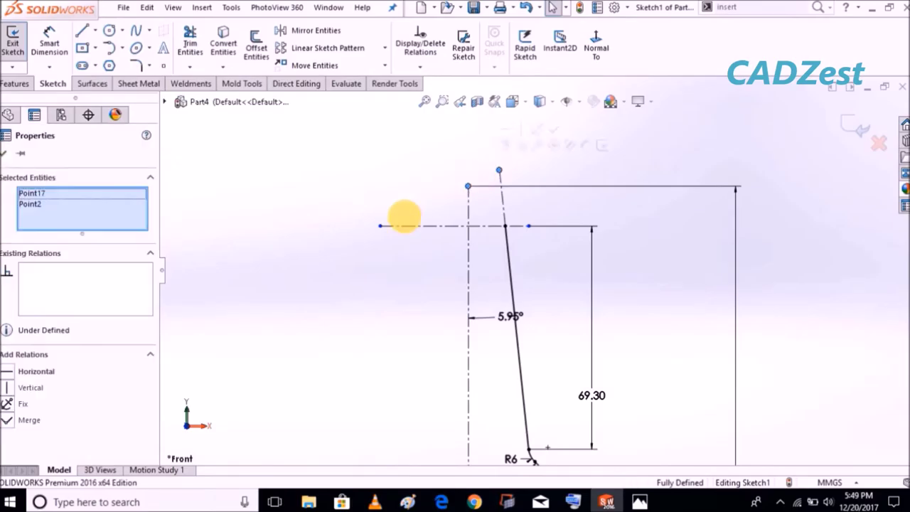
click(8, 372)
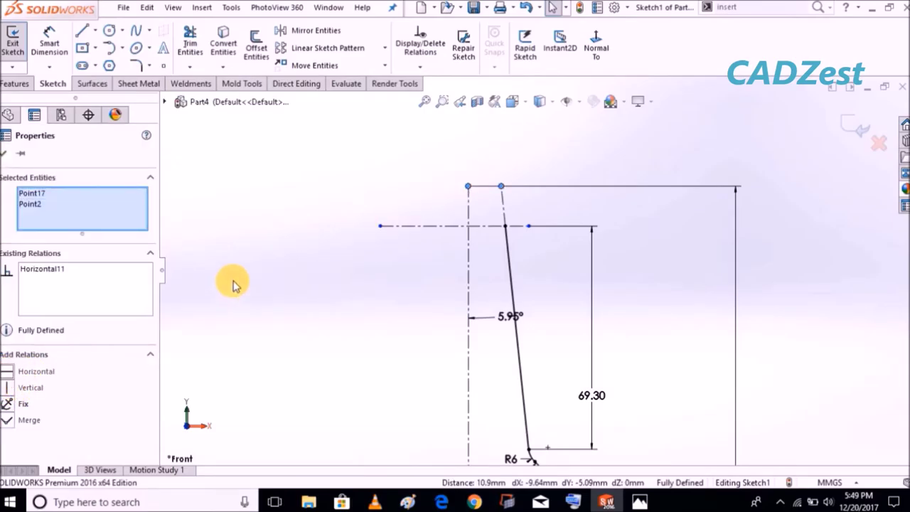
click(331, 273)
scroll(371, 288, up, 2)
scroll(371, 288, up, 2)
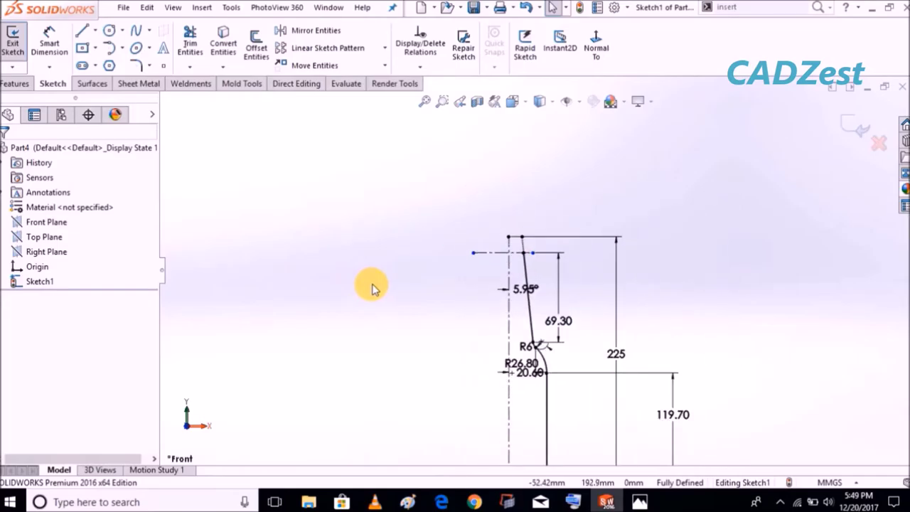
Step: Draw a construction line starting at the slanted neck line's end
scroll(371, 287, up, 1)
scroll(529, 431, down, 3)
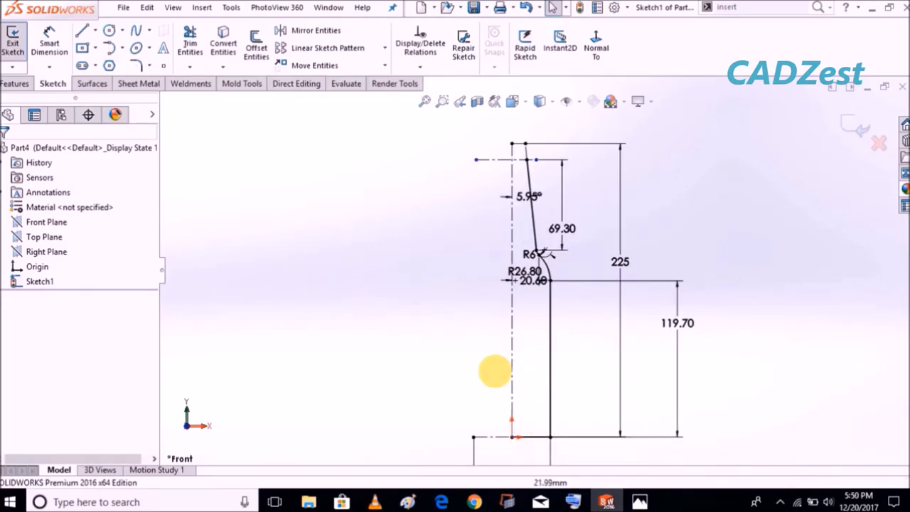
scroll(531, 130, down, 5)
click(95, 31)
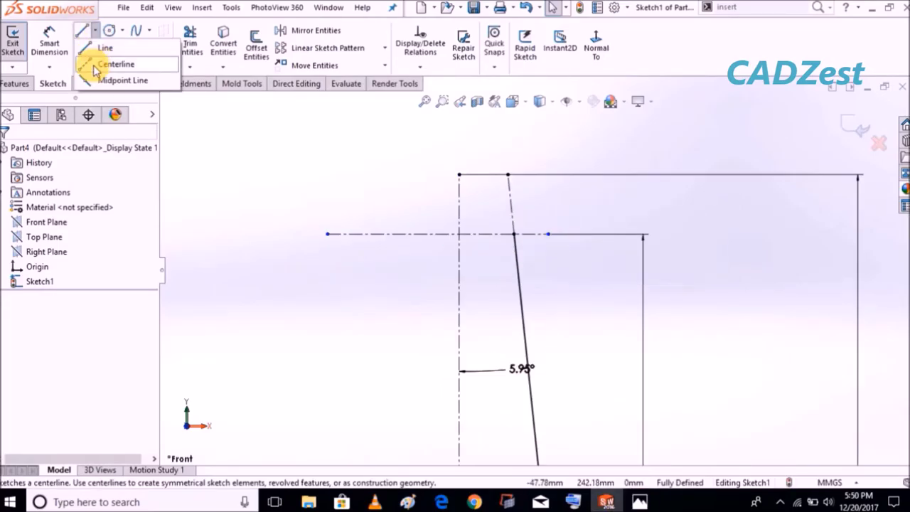
click(121, 63)
click(521, 176)
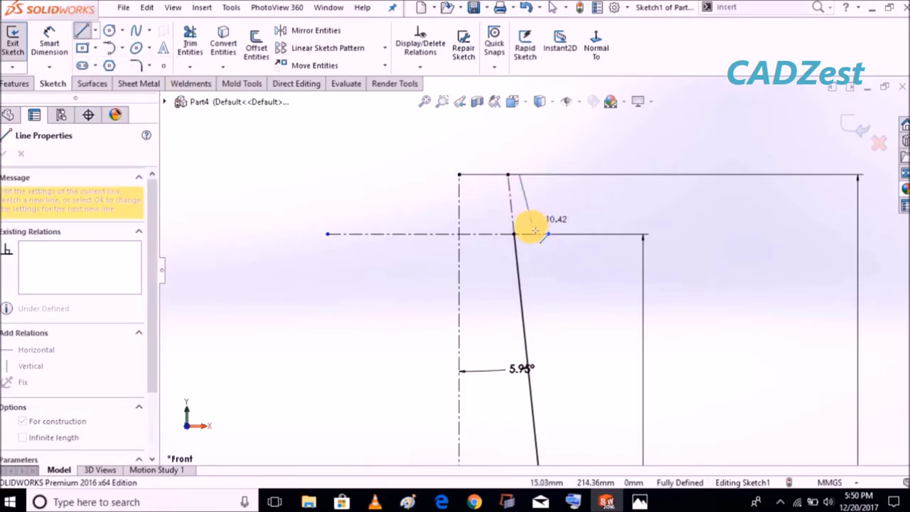
key(Escape)
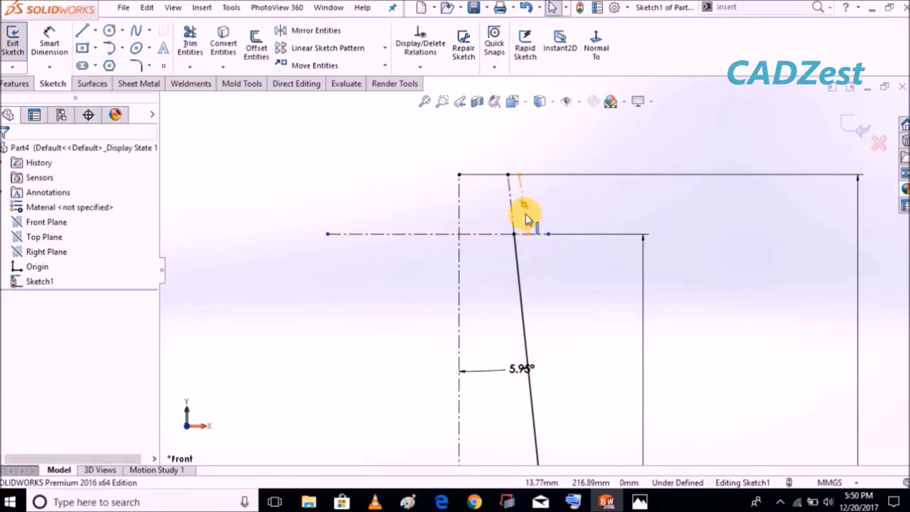
Step: Make the two slanted neck lines parallel
click(524, 217)
ctrl+click(432, 239)
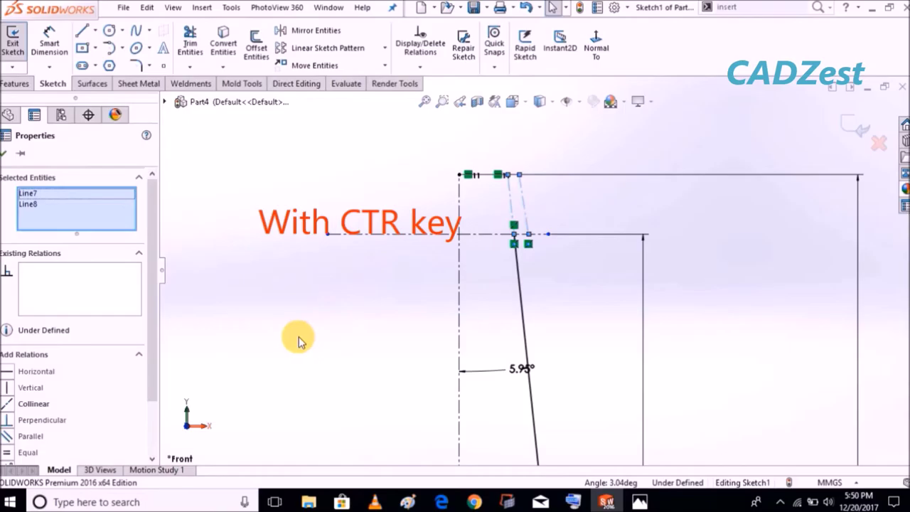
click(12, 436)
click(359, 276)
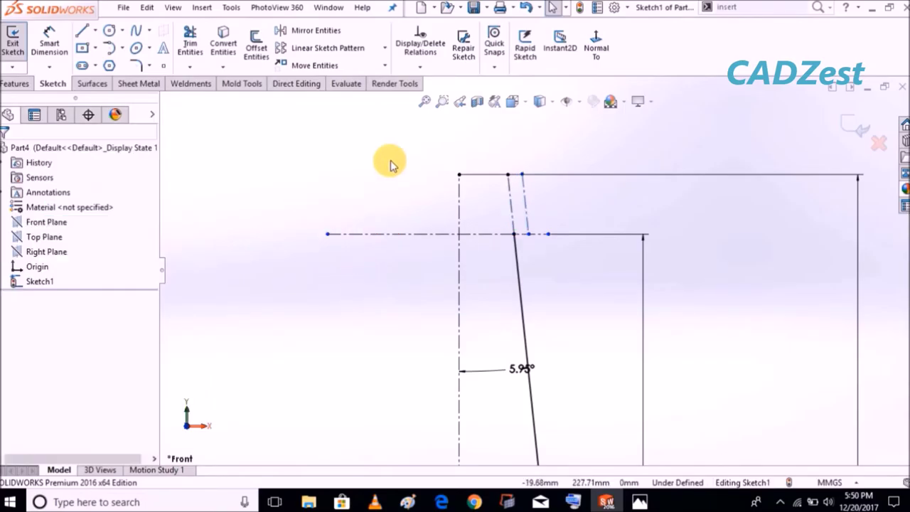
Step: Dimension the gap between the parallel neck lines as 2 mm
click(49, 43)
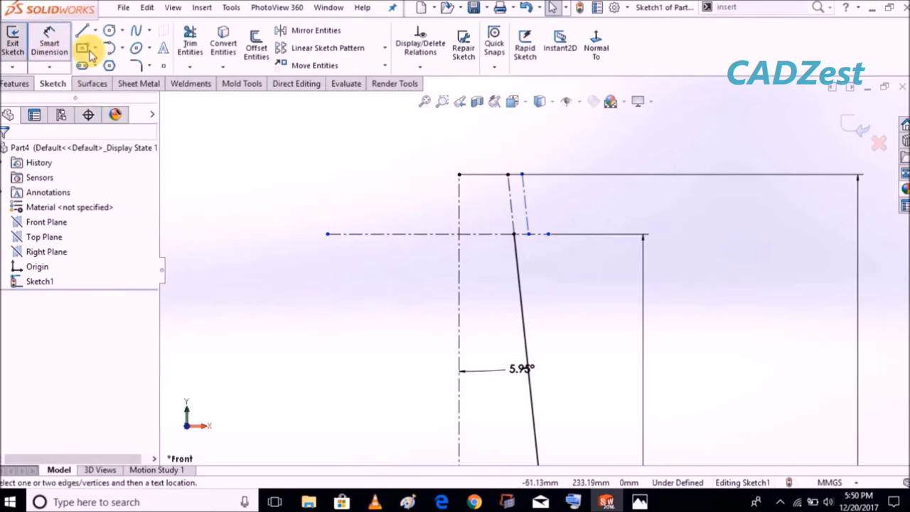
click(527, 215)
click(512, 210)
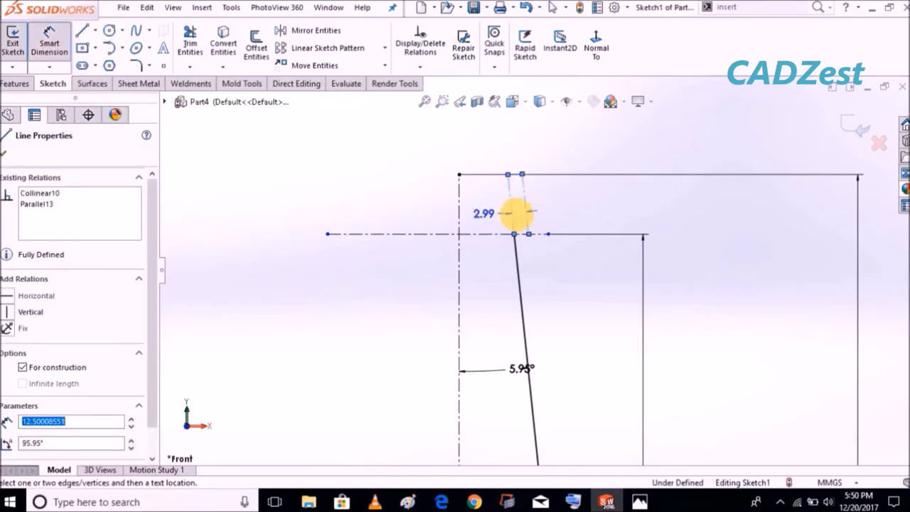
click(507, 147)
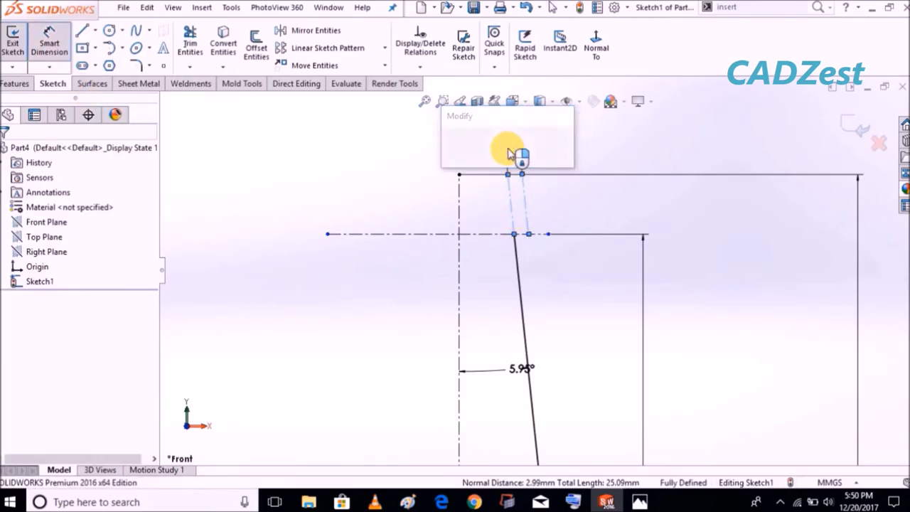
key(Return)
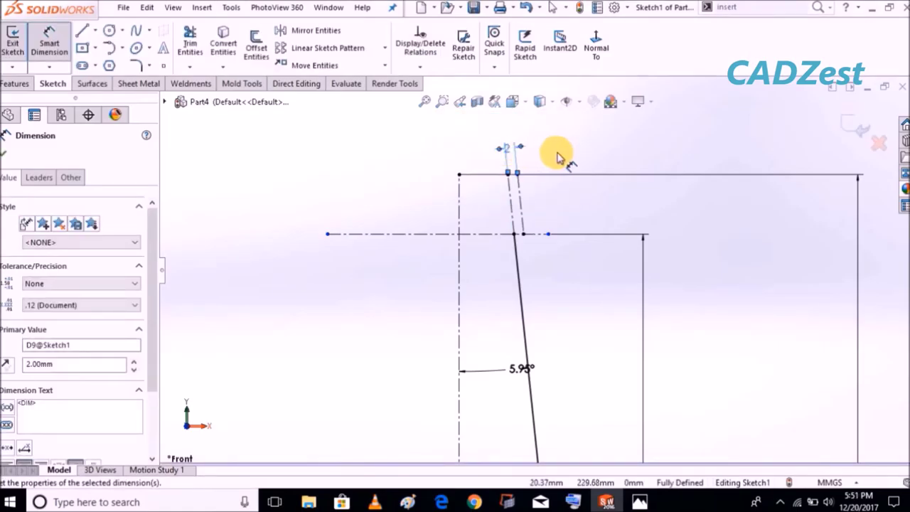
click(95, 31)
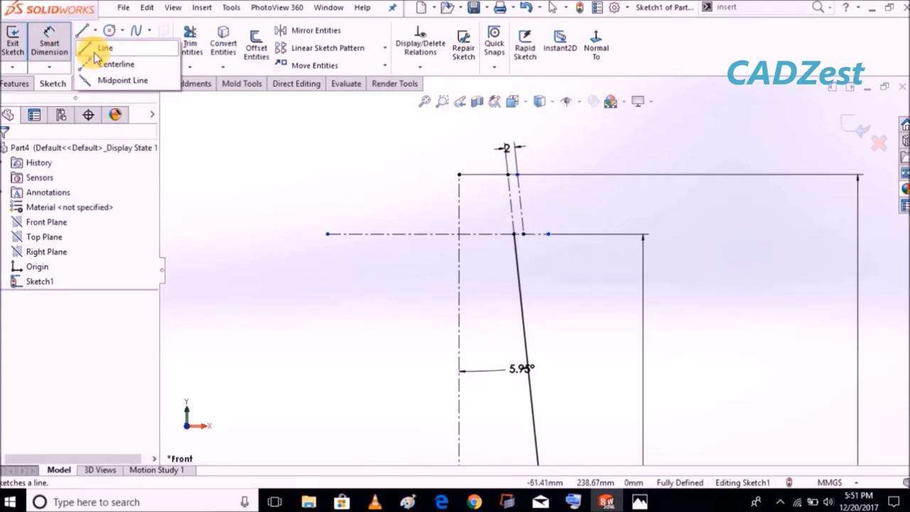
Step: Draw two horizontal centerlines, one across the neck and one along the top edge
click(107, 63)
click(439, 206)
double_click(553, 204)
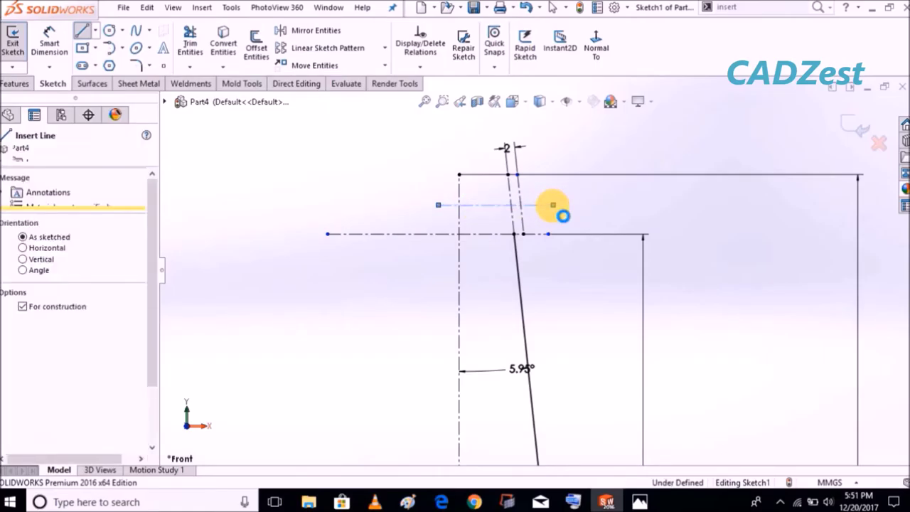
key(Escape)
click(94, 30)
click(100, 64)
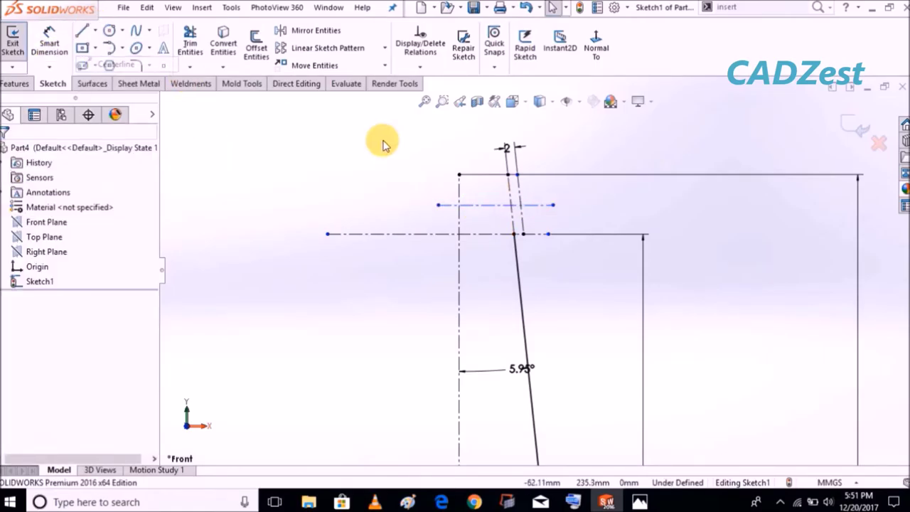
click(458, 174)
double_click(375, 174)
key(Escape)
Step: Dimension the middle centerline 6.22 mm below the top centerline, entering 6.215
key(d)
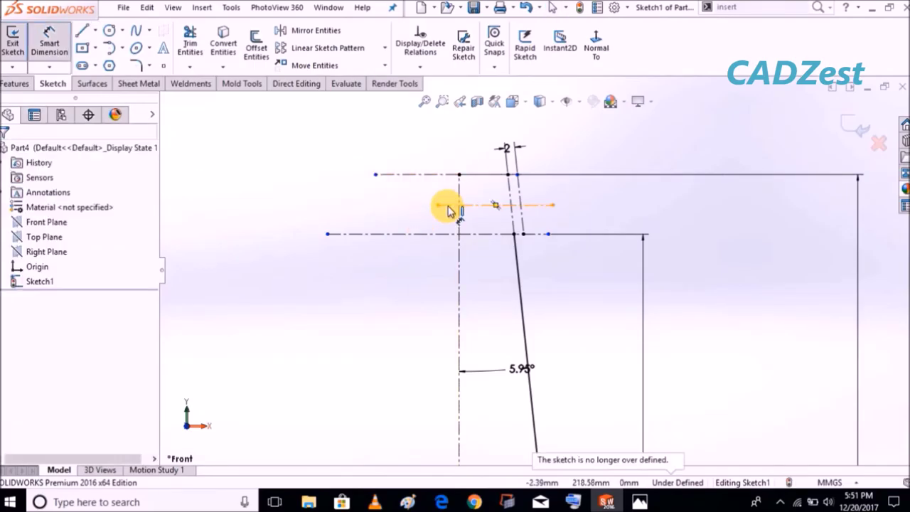
click(448, 206)
click(431, 175)
click(371, 191)
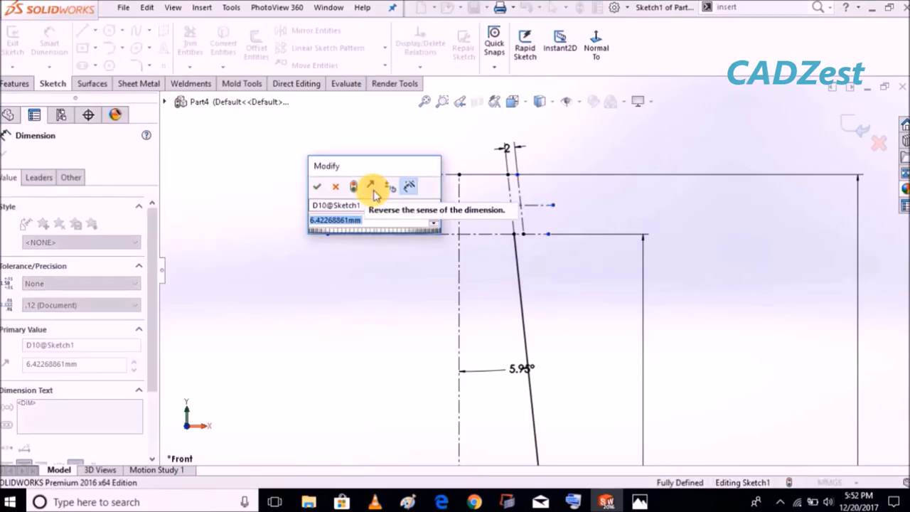
text(6.215)
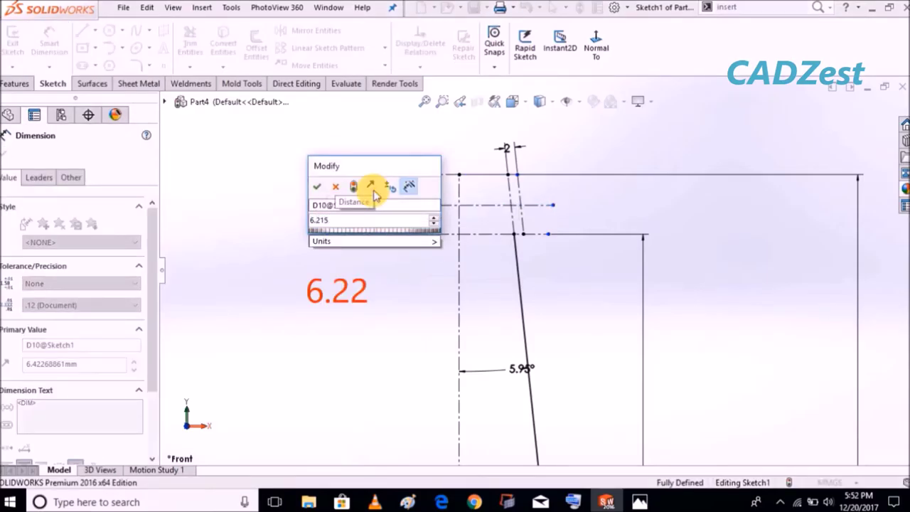
key(Return)
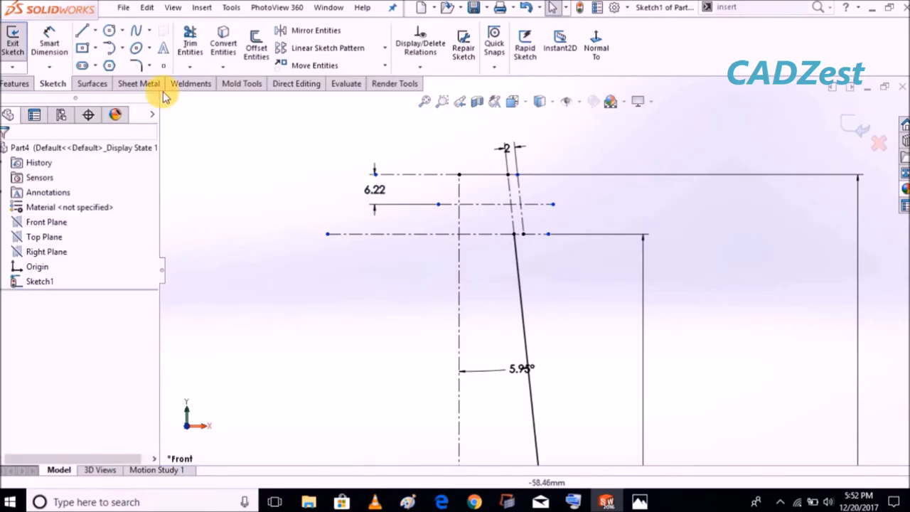
click(163, 66)
Step: Place a point where the middle centerline crosses the first slanted line and make it coincident
scroll(531, 214, down, 3)
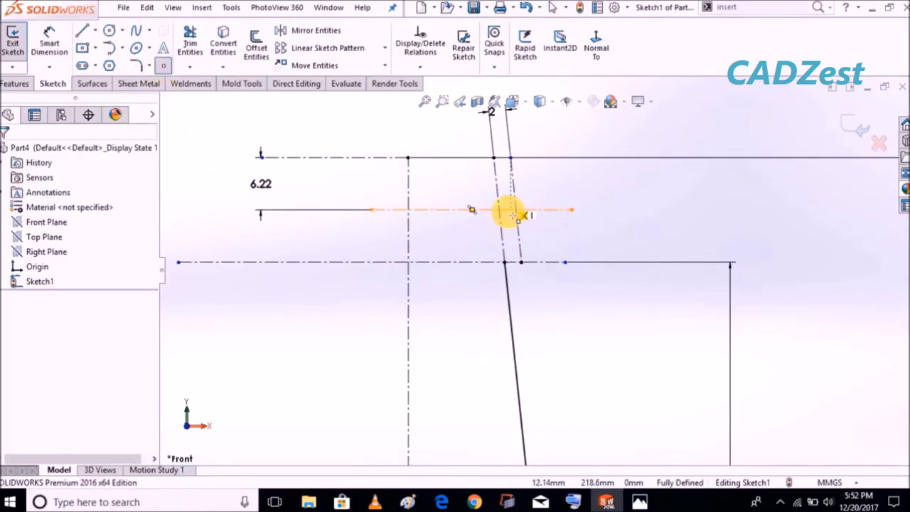
click(471, 209)
click(494, 210)
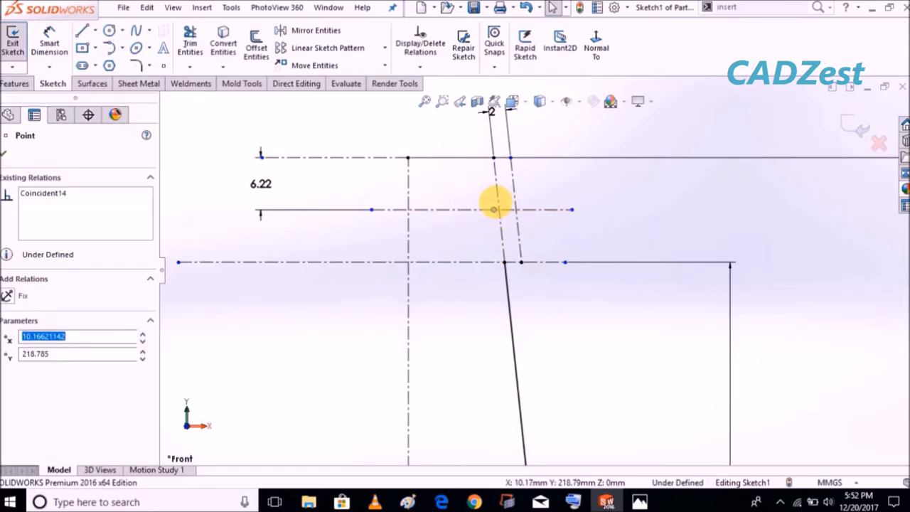
ctrl+click(497, 193)
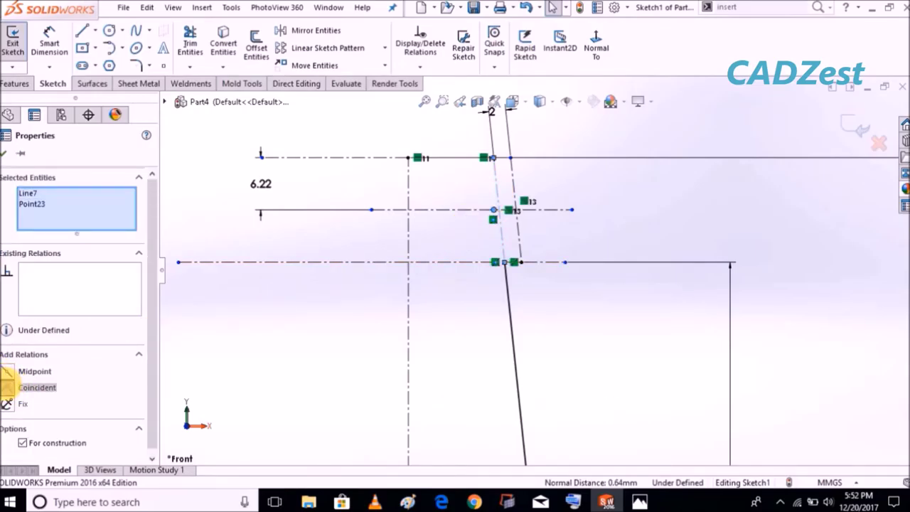
click(7, 388)
click(203, 378)
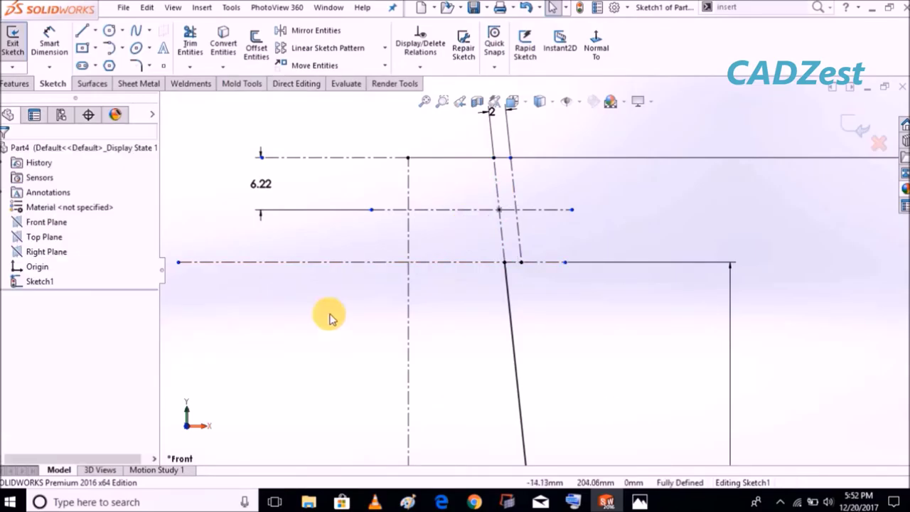
Step: Place a point at the second slanted line crossing and make it coincident with that line
click(162, 67)
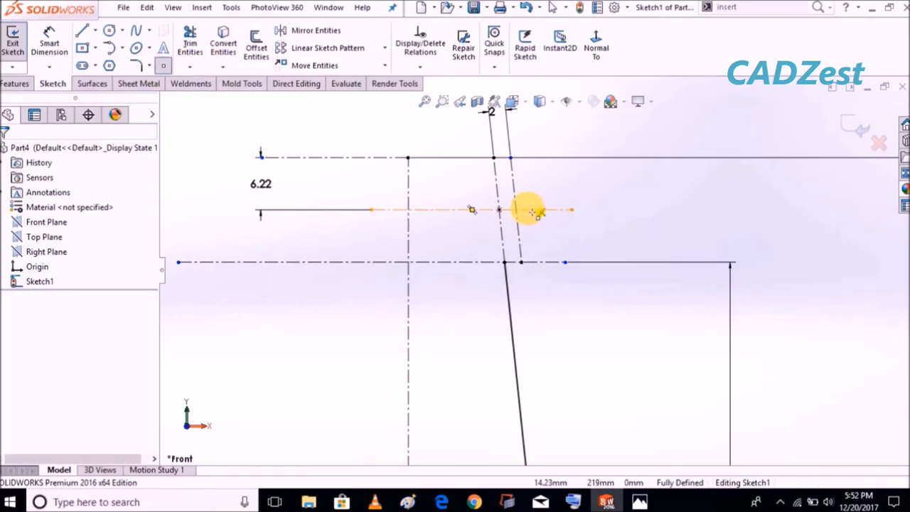
click(529, 210)
key(Escape)
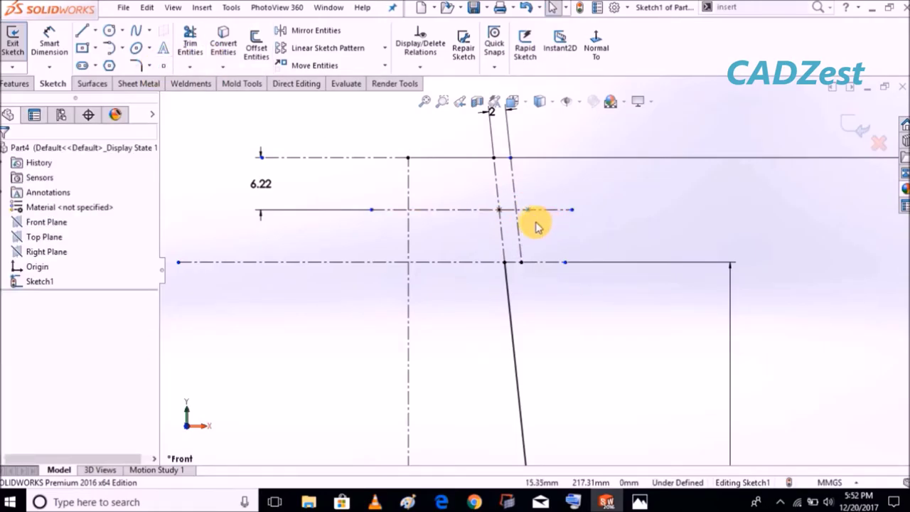
ctrl+click(528, 210)
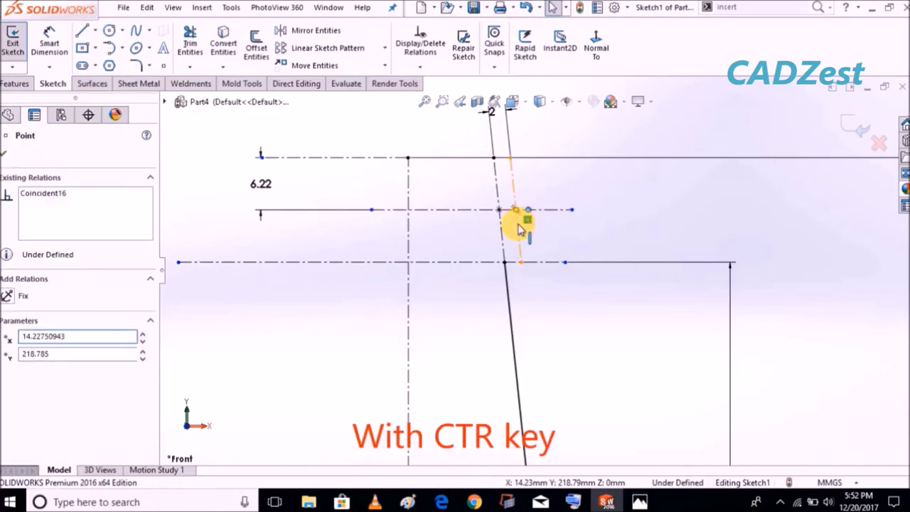
ctrl+click(518, 228)
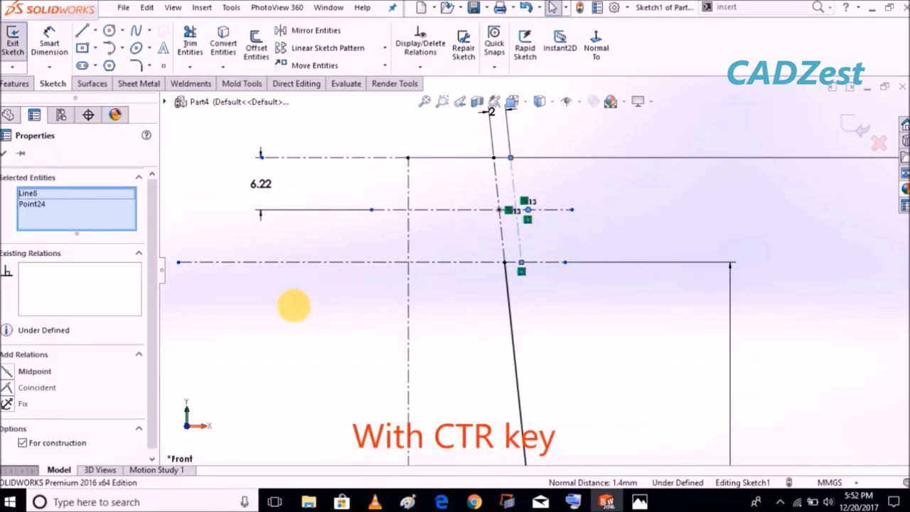
click(6, 389)
click(452, 345)
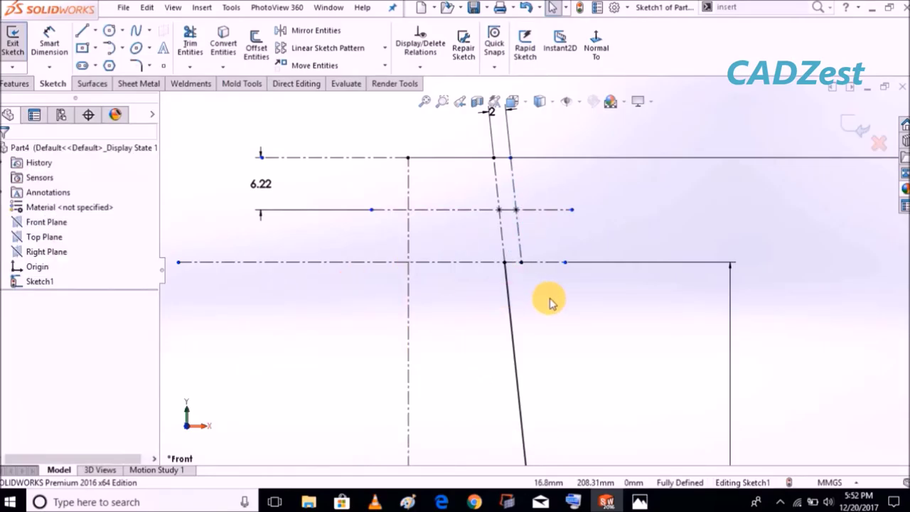
scroll(549, 302, up, 1)
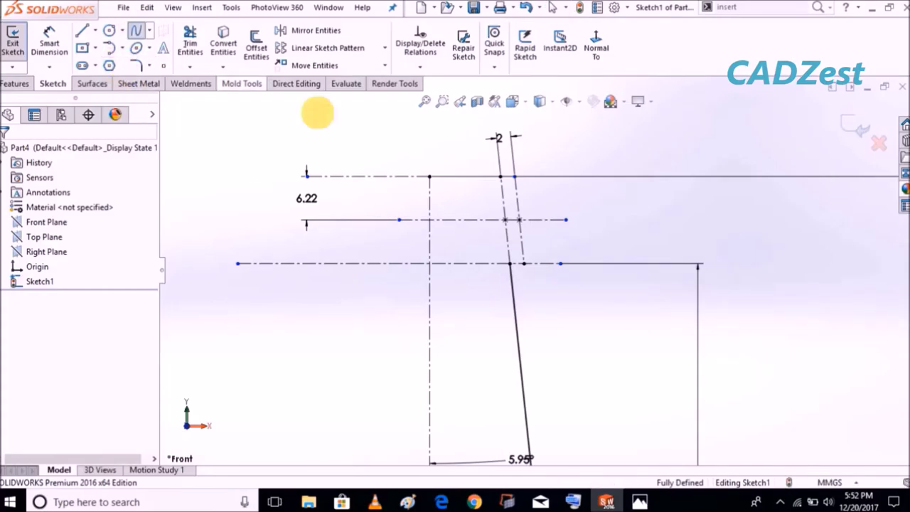
Step: Draw a spline from the neck top through the middle crossing to the lower centerline
click(484, 179)
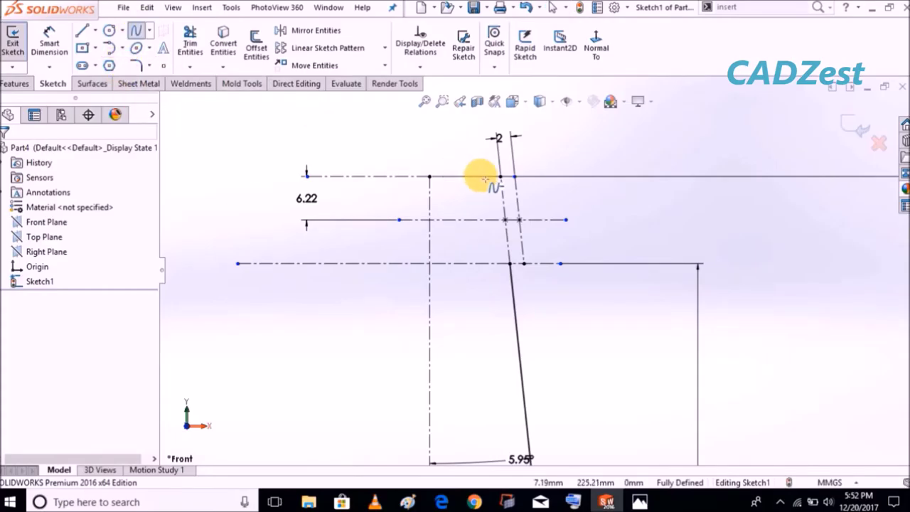
click(520, 200)
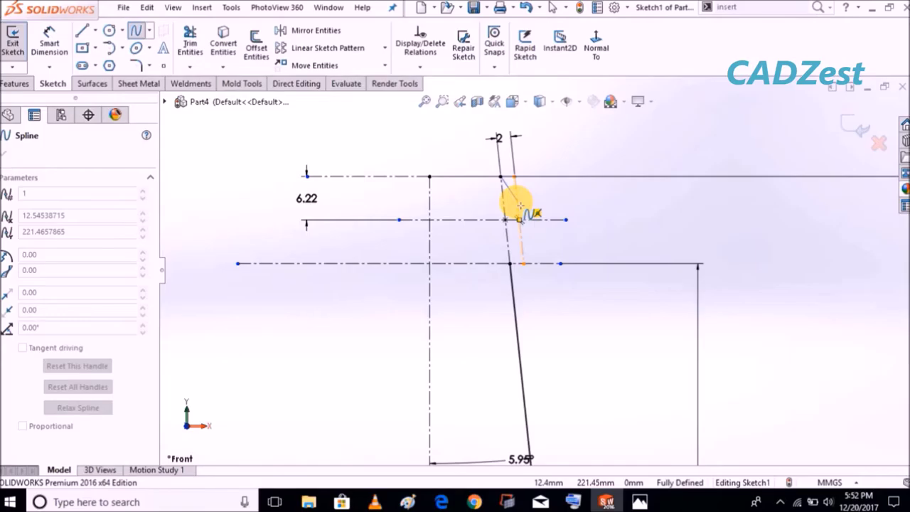
click(510, 222)
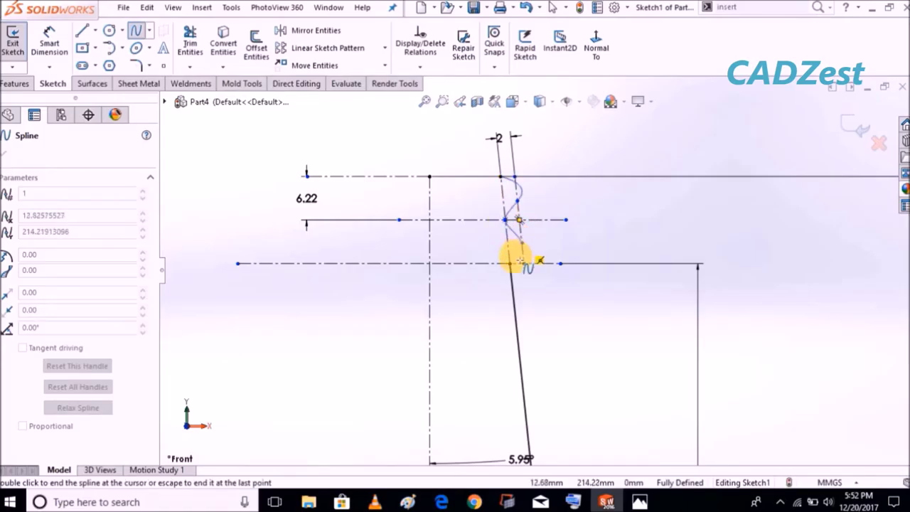
double_click(510, 266)
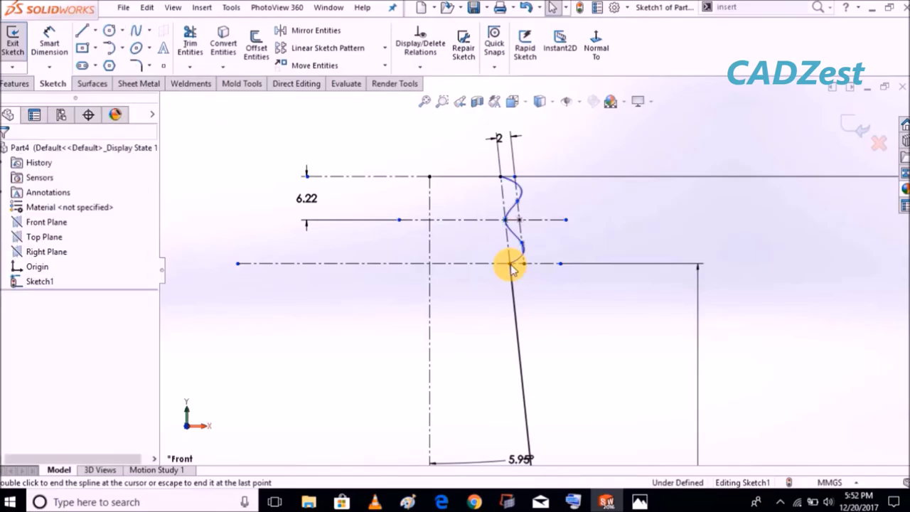
scroll(538, 217, up, 1)
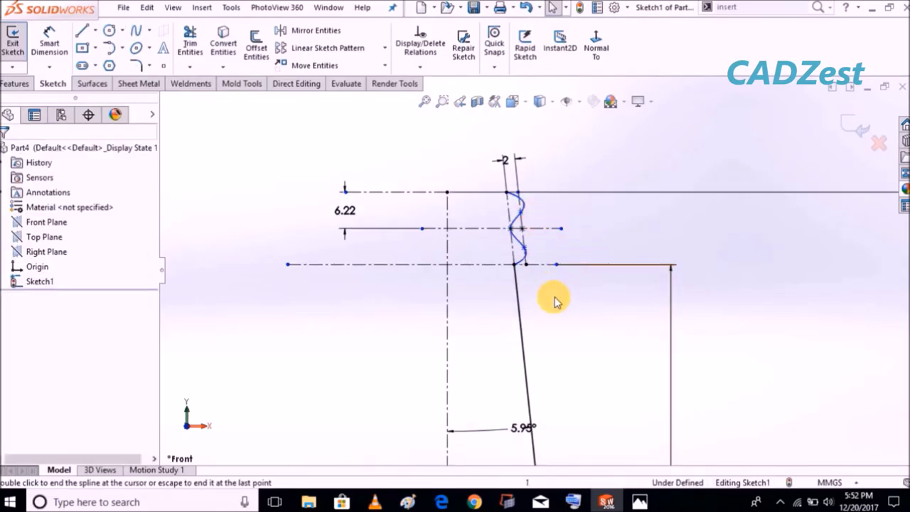
scroll(557, 304, up, 1)
scroll(557, 304, up, 2)
scroll(557, 304, up, 1)
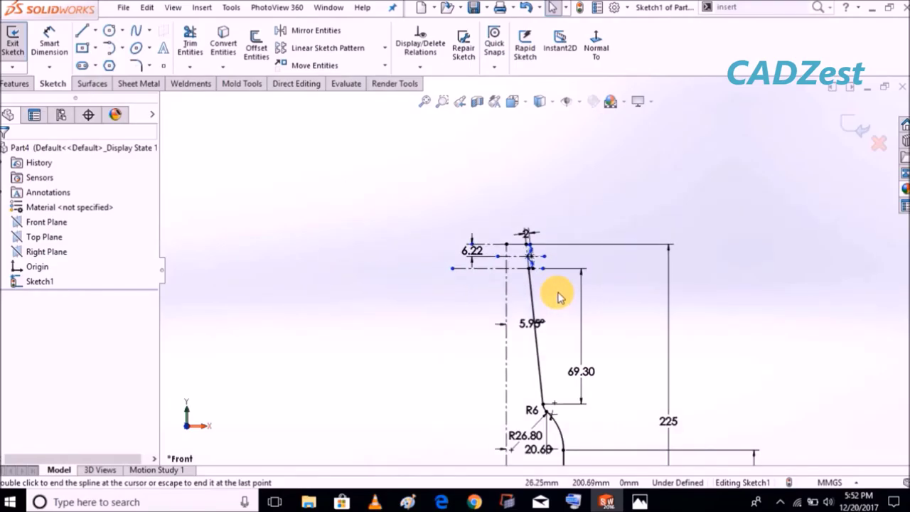
scroll(557, 297, down, 1)
scroll(554, 294, down, 1)
scroll(554, 294, down, 1)
scroll(538, 263, down, 1)
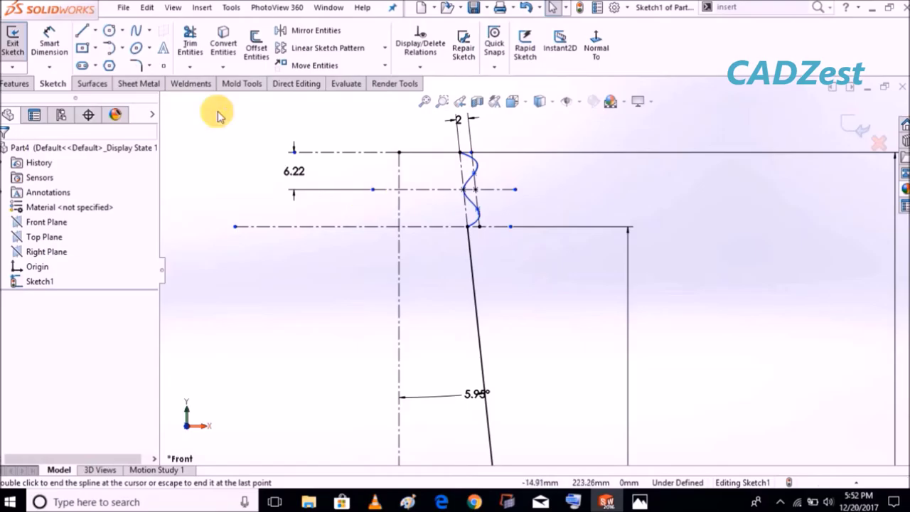
Step: Draw a horizontal line from the top of the axis to the spline's top endpoint
click(83, 32)
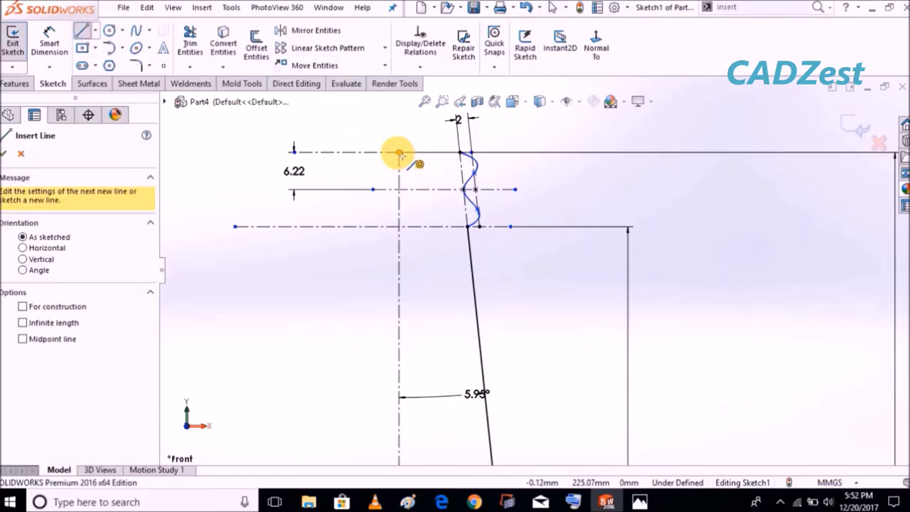
click(461, 152)
click(462, 152)
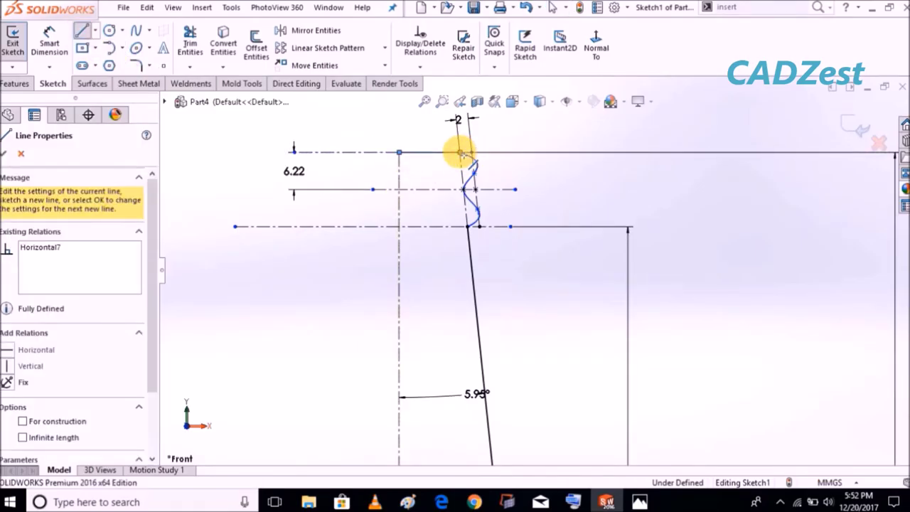
key(Escape)
scroll(547, 288, up, 2)
scroll(547, 287, up, 2)
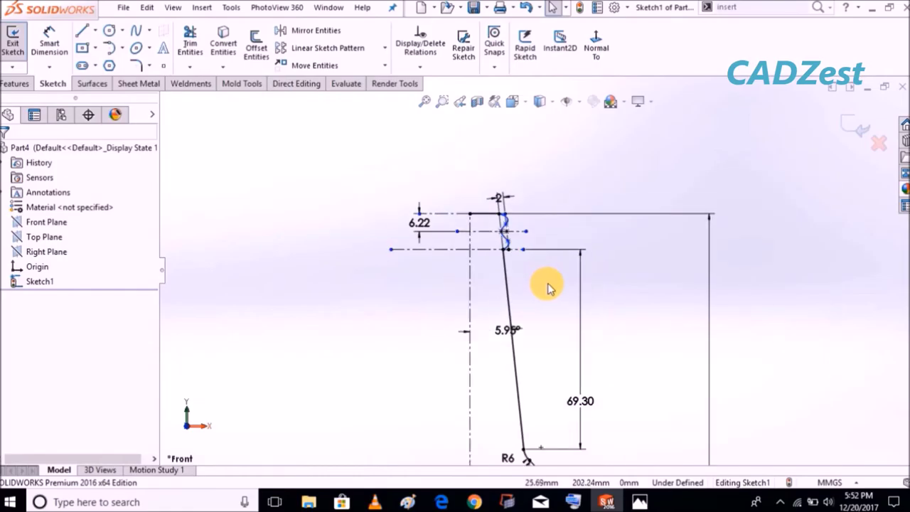
scroll(548, 288, up, 2)
scroll(547, 286, up, 1)
scroll(546, 288, up, 2)
scroll(546, 292, up, 2)
scroll(575, 406, up, 1)
scroll(544, 406, down, 2)
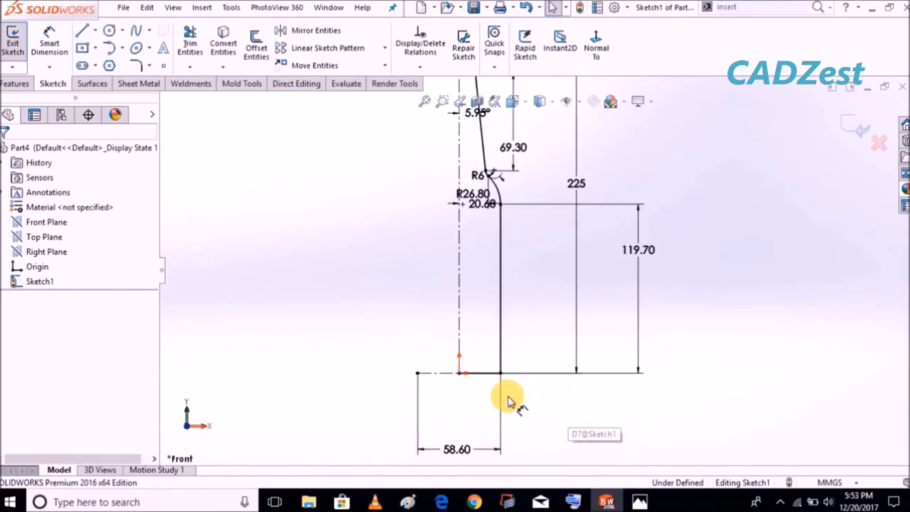
Step: Add a horizontal centerline 13 mm above the bottom base line
scroll(518, 398, down, 1)
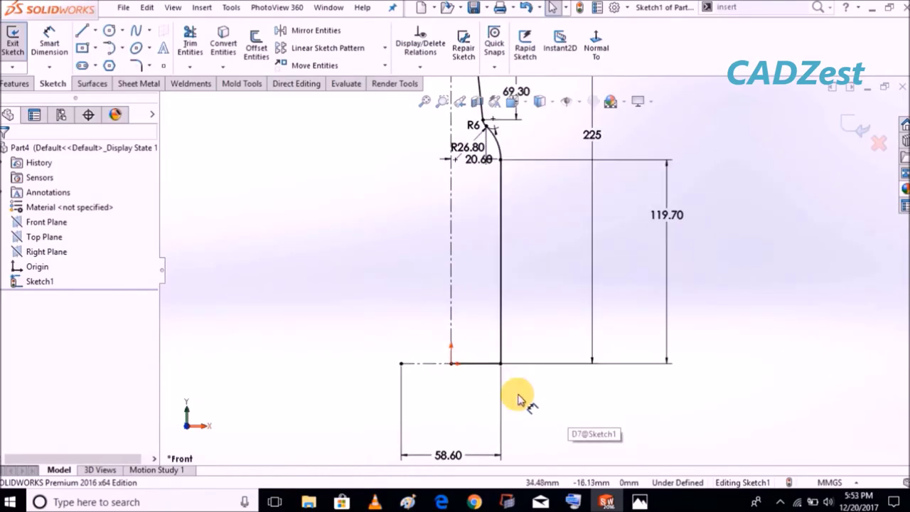
click(95, 33)
click(117, 63)
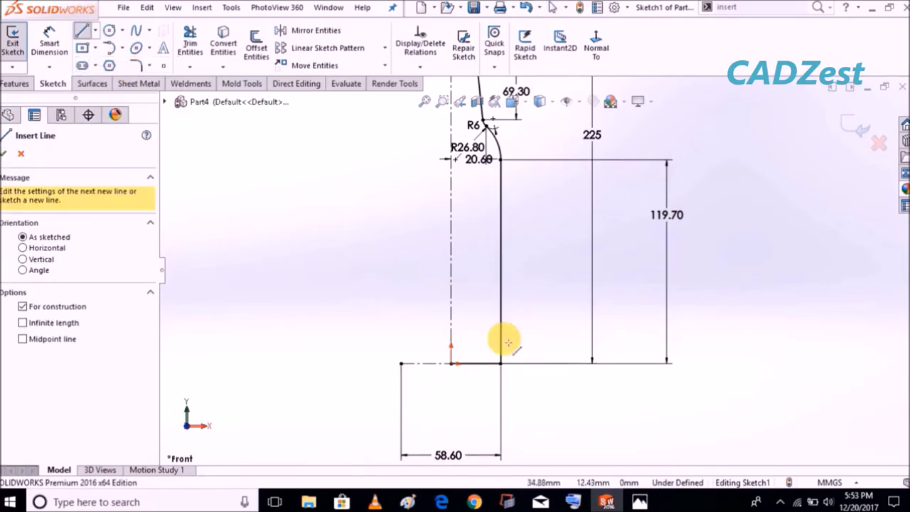
click(473, 334)
click(544, 332)
key(Escape)
click(49, 44)
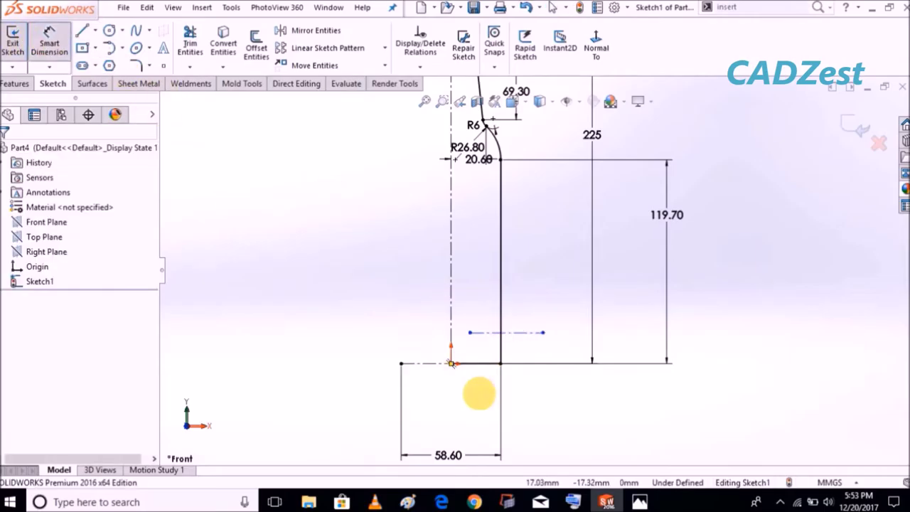
click(476, 362)
click(473, 332)
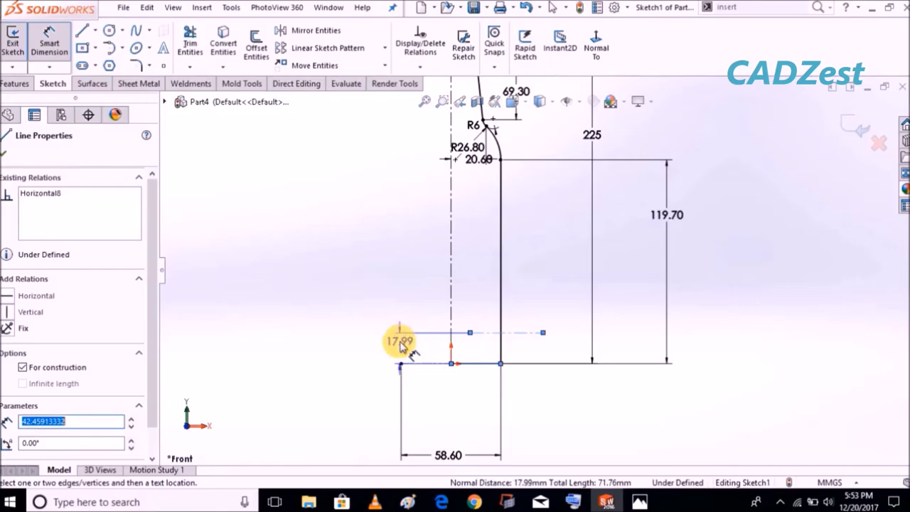
click(400, 343)
text(13)
key(Return)
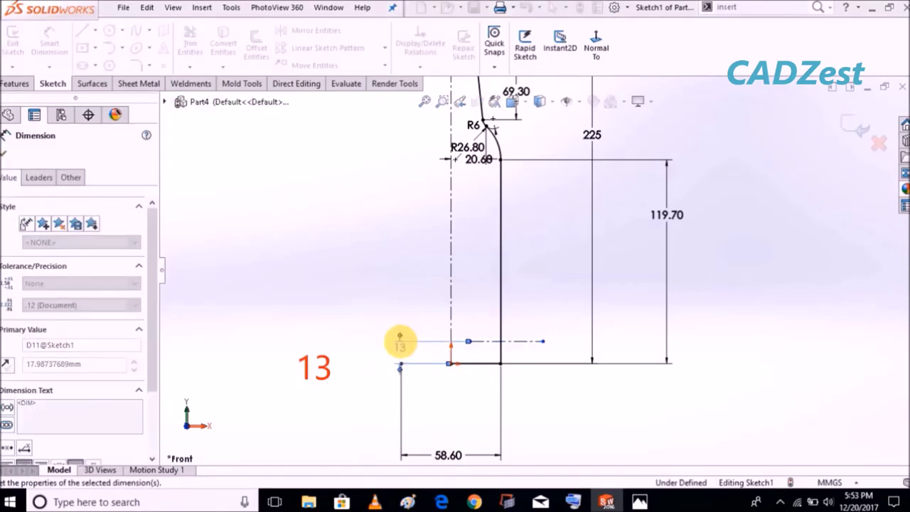
click(406, 278)
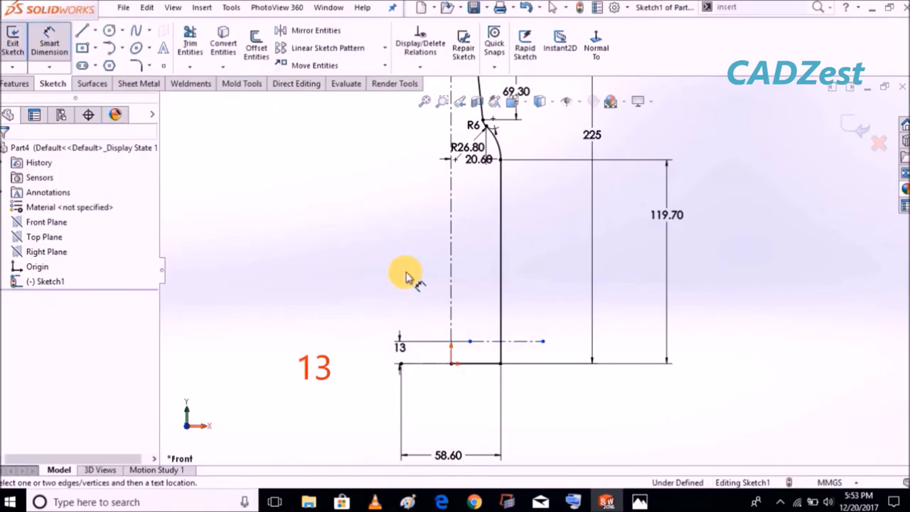
Step: Add a vertical centerline 11 mm from the bottle's straight side wall
click(96, 31)
click(106, 62)
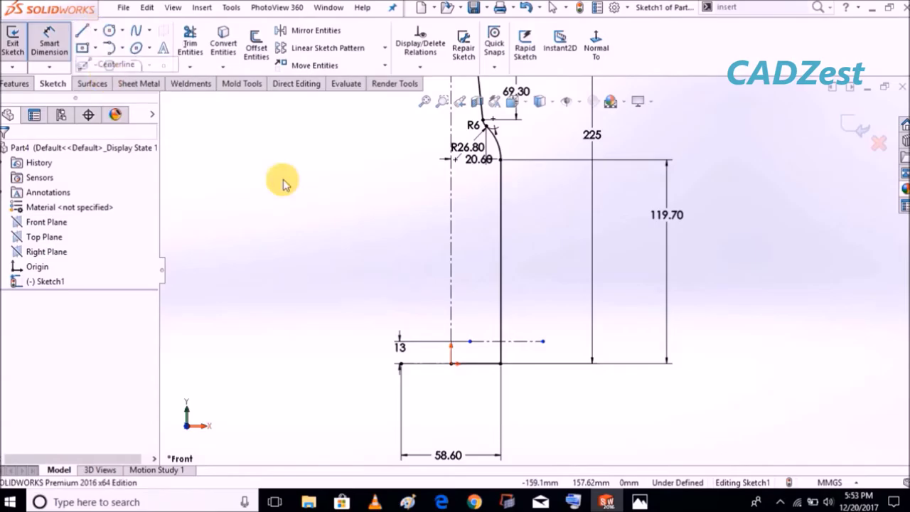
click(483, 324)
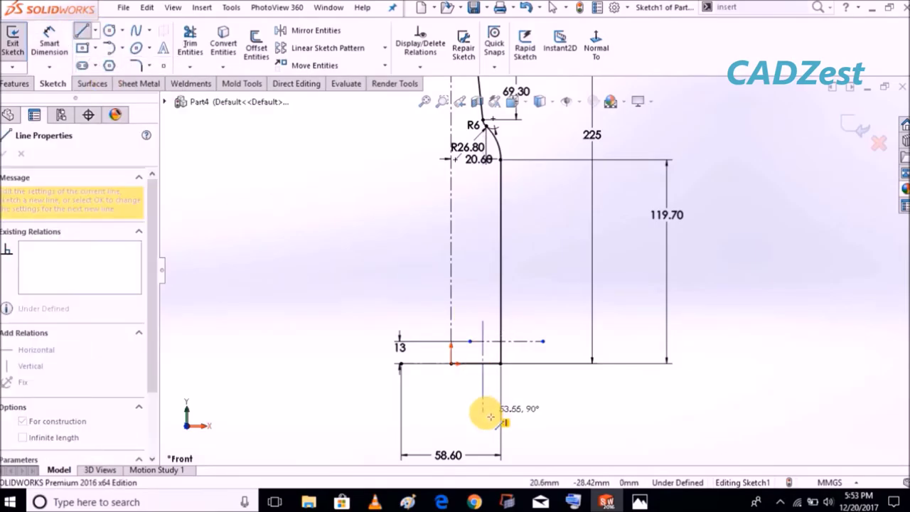
click(483, 413)
key(Escape)
scroll(489, 398, down, 2)
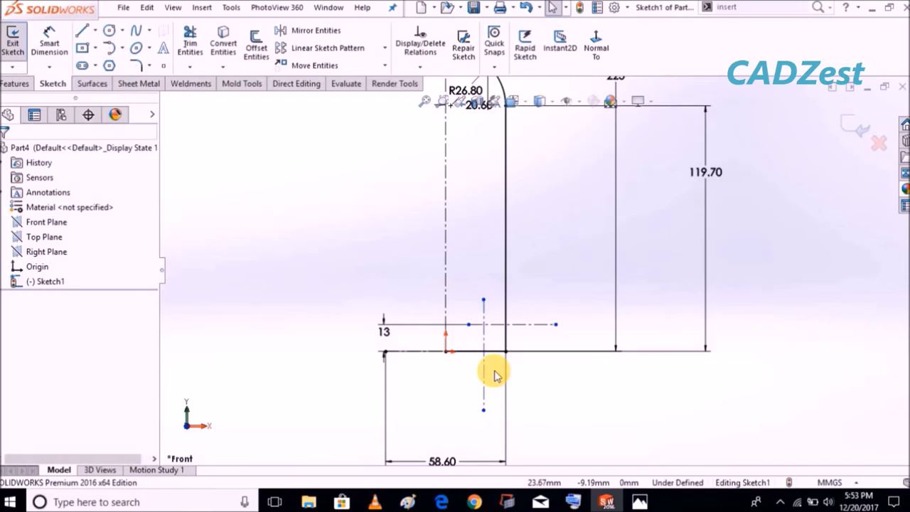
scroll(496, 374, down, 1)
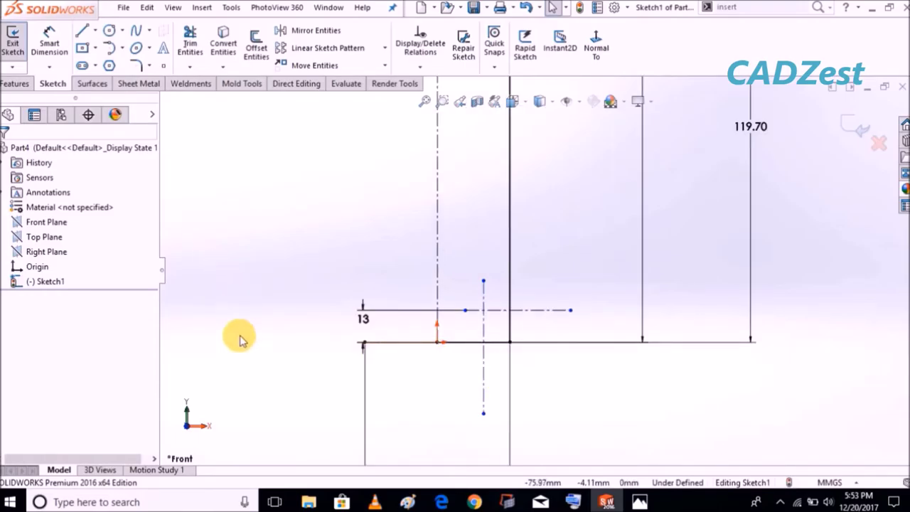
click(49, 42)
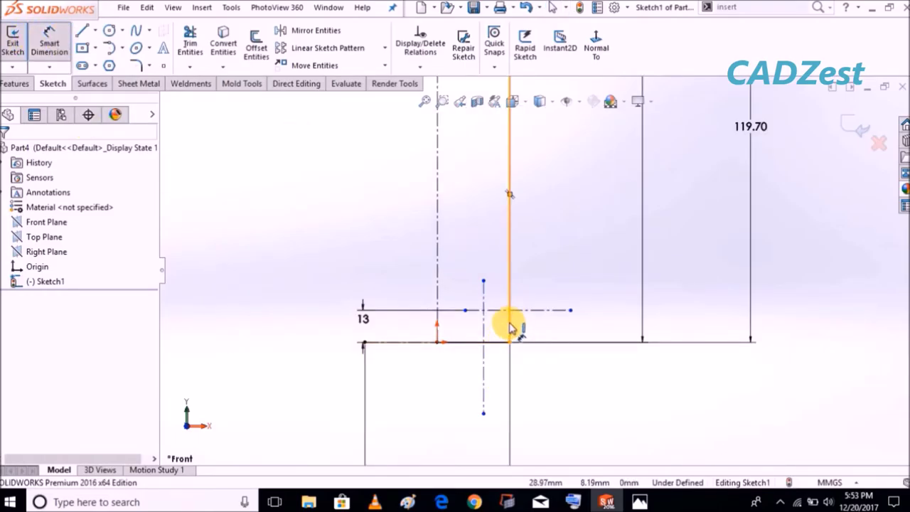
click(509, 289)
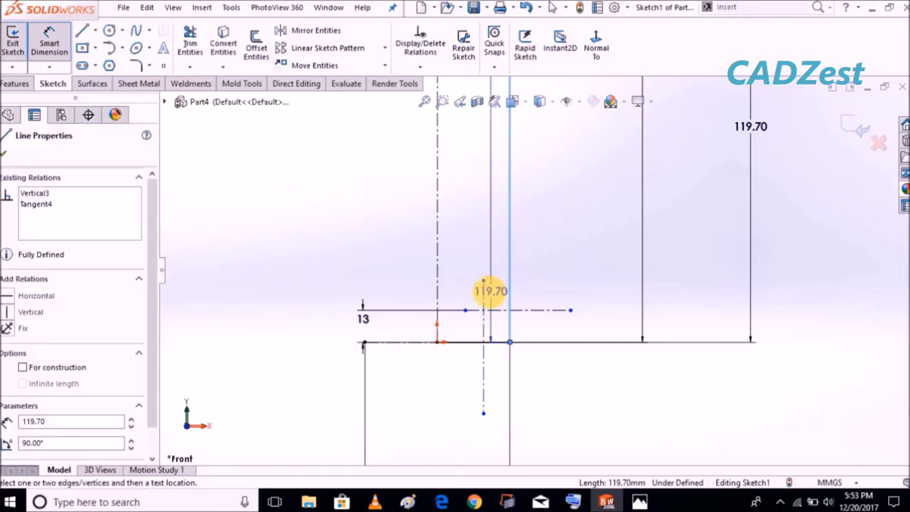
click(483, 298)
click(493, 252)
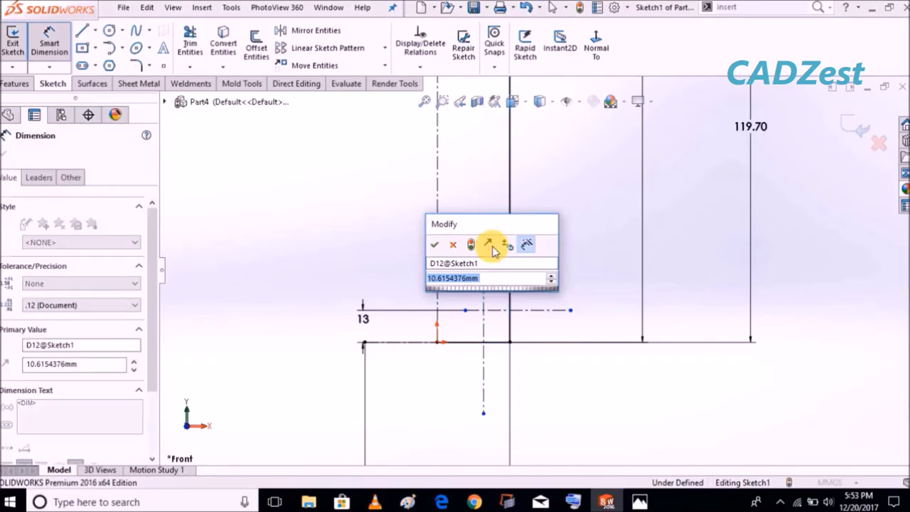
text(11)
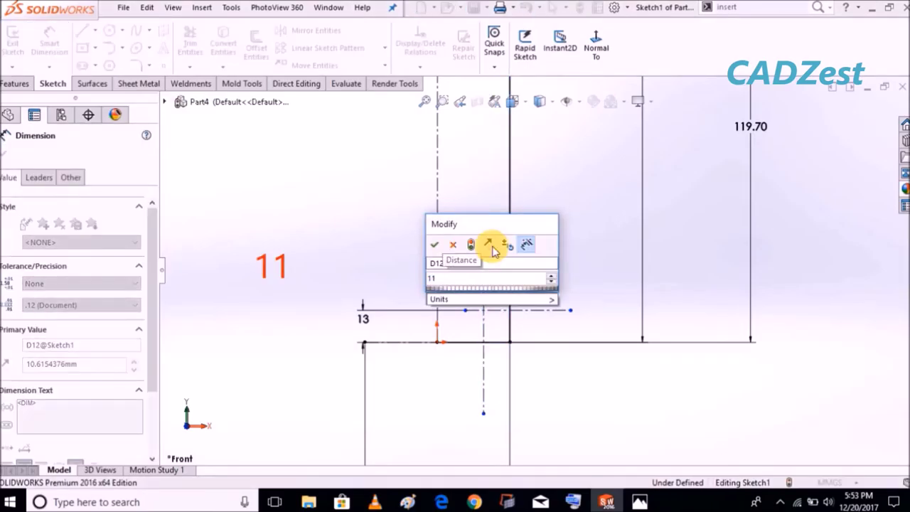
key(Return)
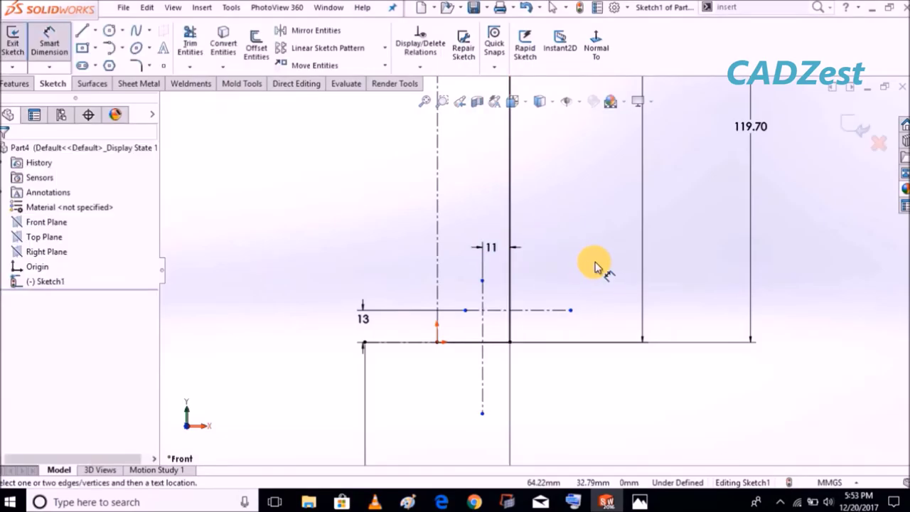
key(Escape)
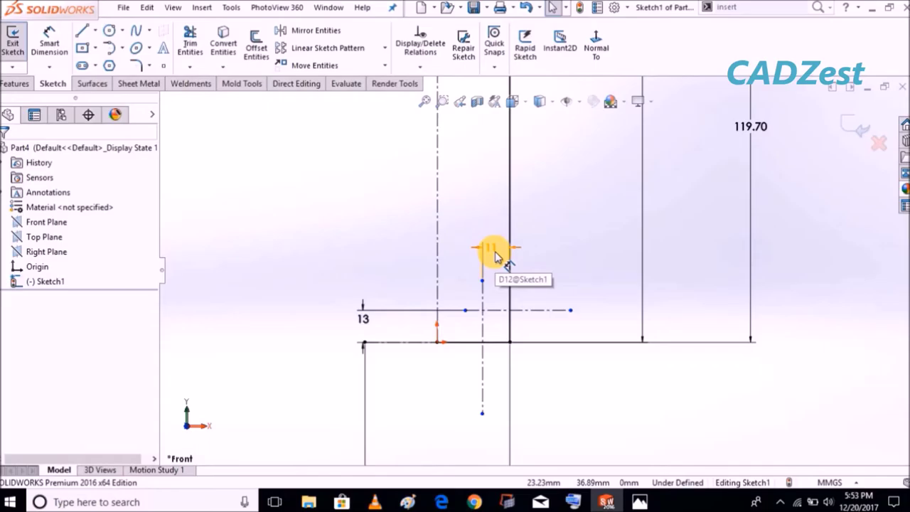
Step: Trim the side wall back so it ends at the 13 mm centerline
click(191, 47)
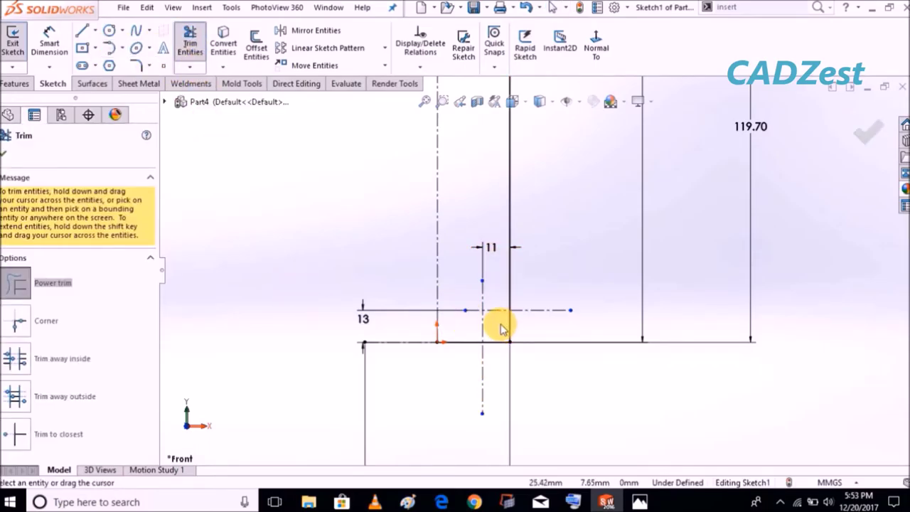
click(4, 153)
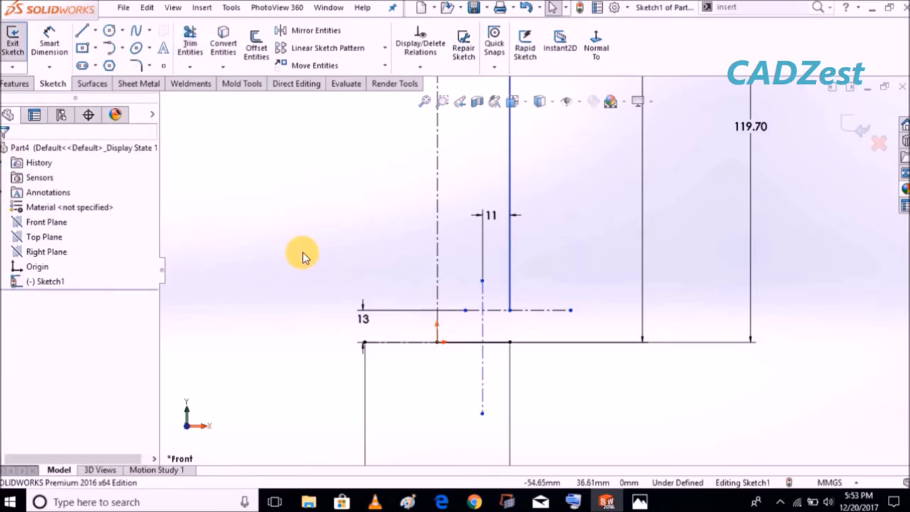
key(f)
Step: Dimension the trimmed side wall 29.30 mm from the bottle's central axis
key(d)
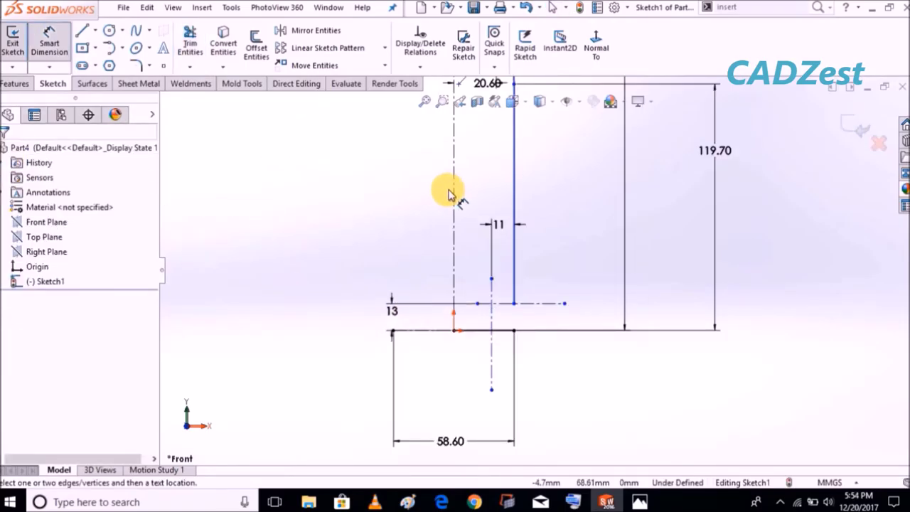
click(455, 192)
click(512, 188)
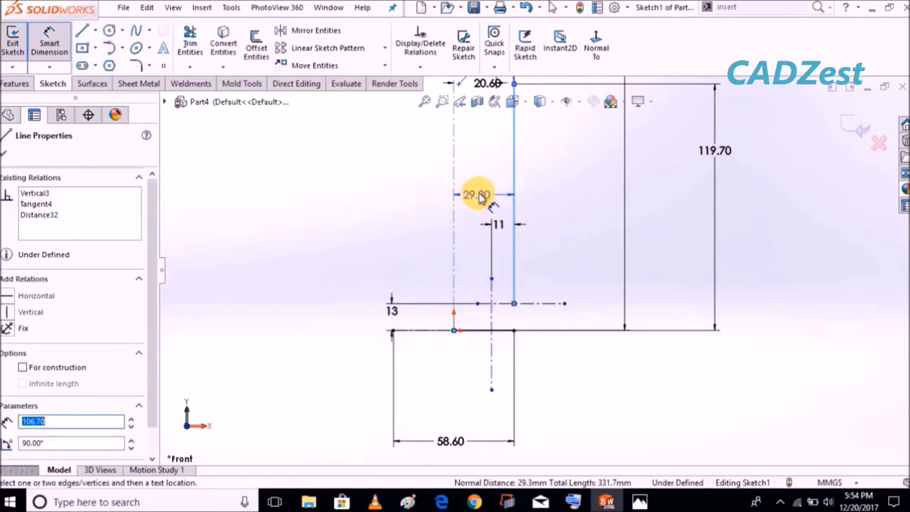
click(486, 189)
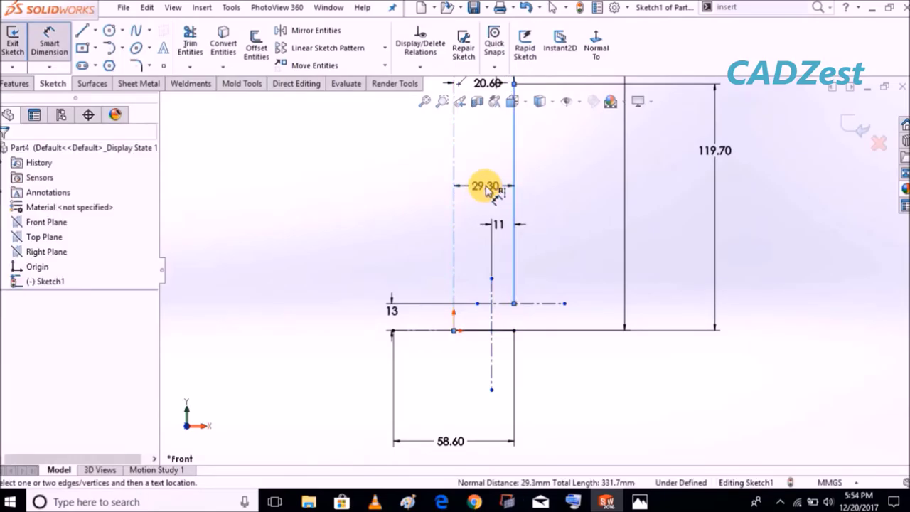
click(348, 217)
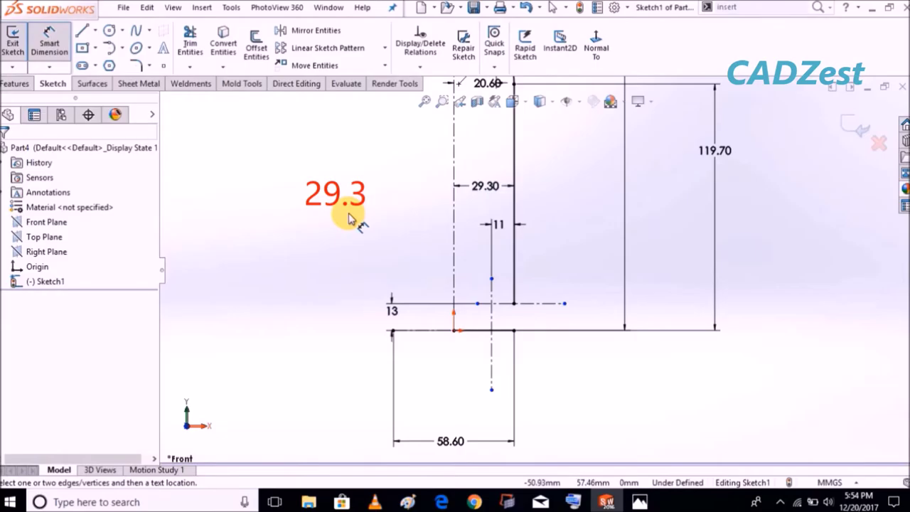
Step: Draw a tangent arc from the wall's lower end to the vertical centerline
click(110, 47)
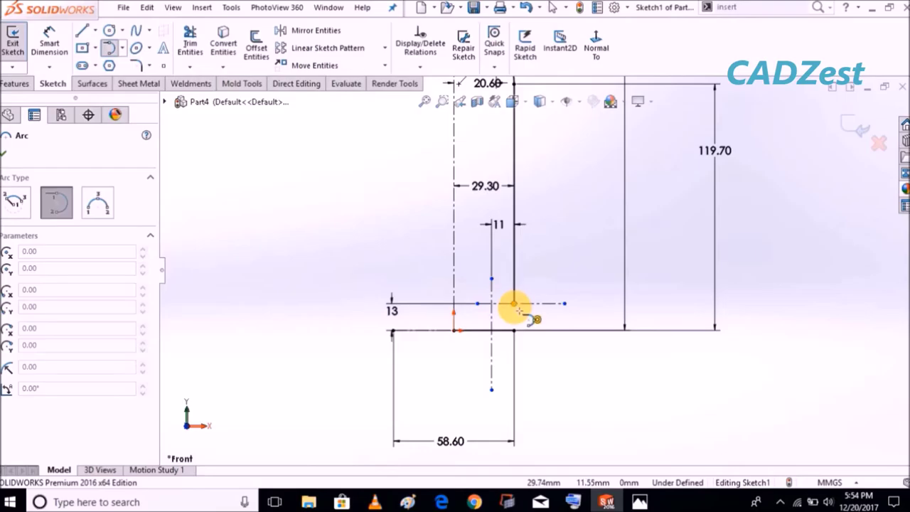
click(516, 307)
click(505, 349)
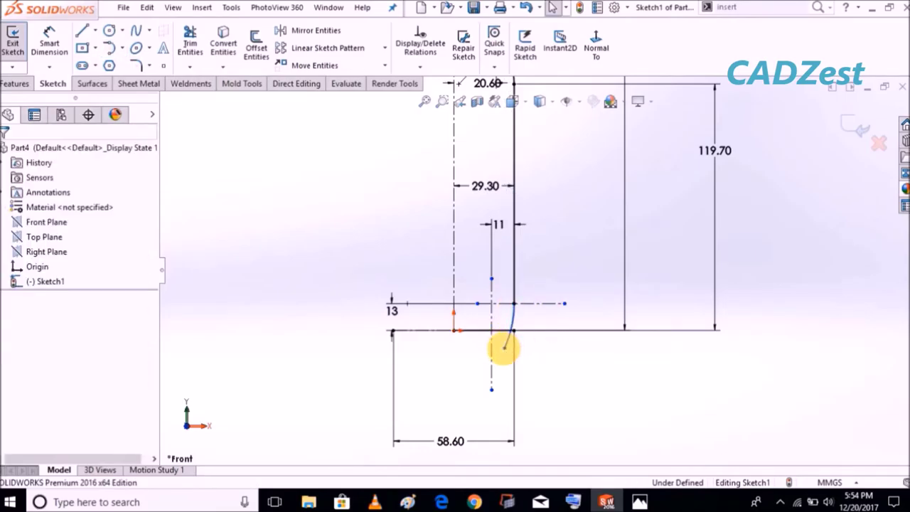
Step: Dimension the lower arc's radius as 35.3 mm
click(44, 44)
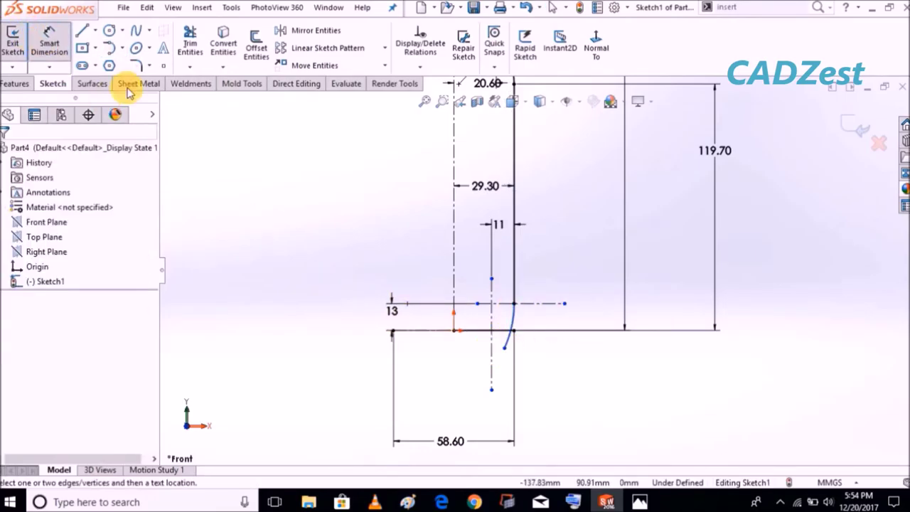
click(513, 322)
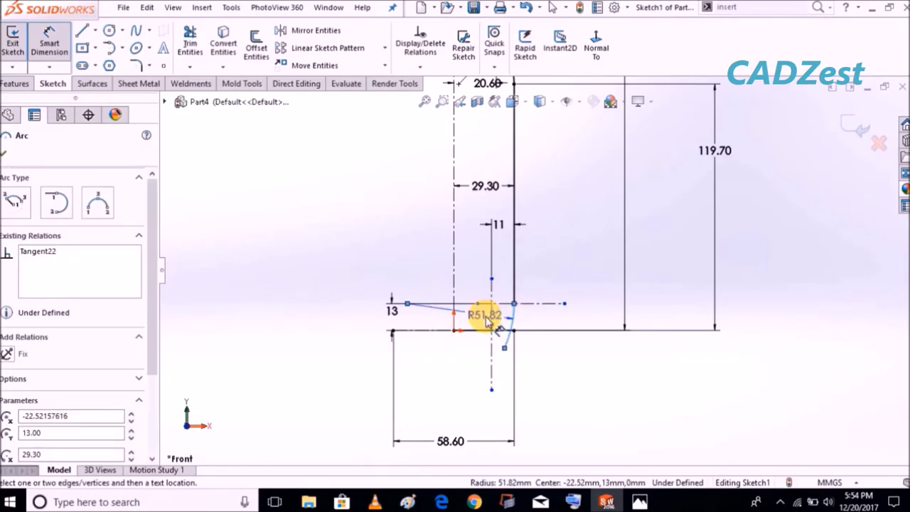
click(464, 350)
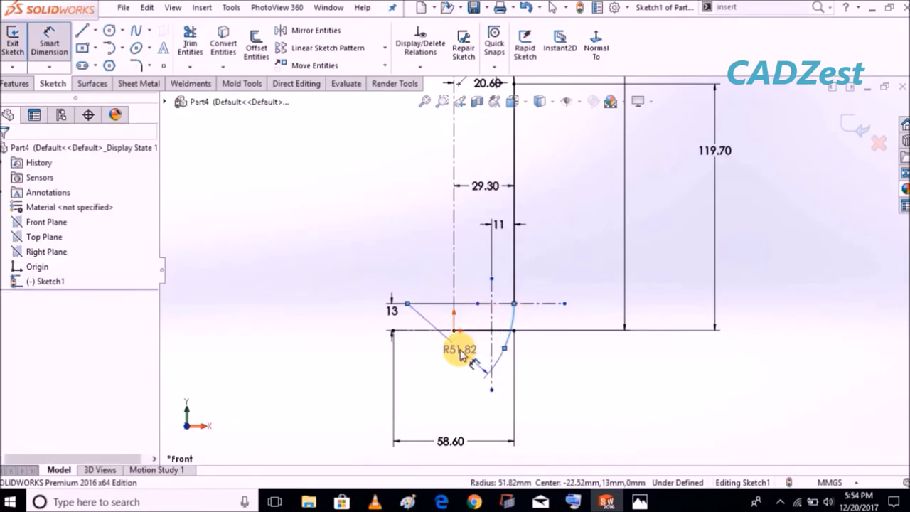
text(35)
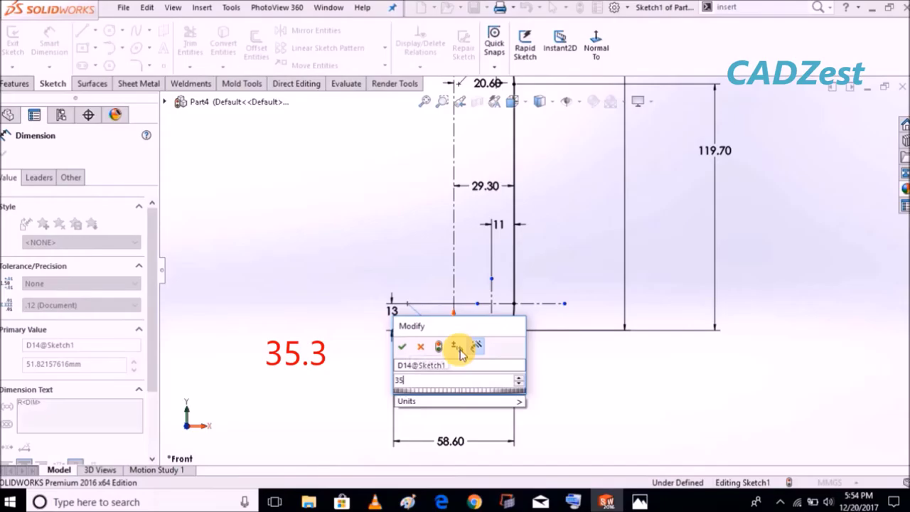
text(.3)
key(Return)
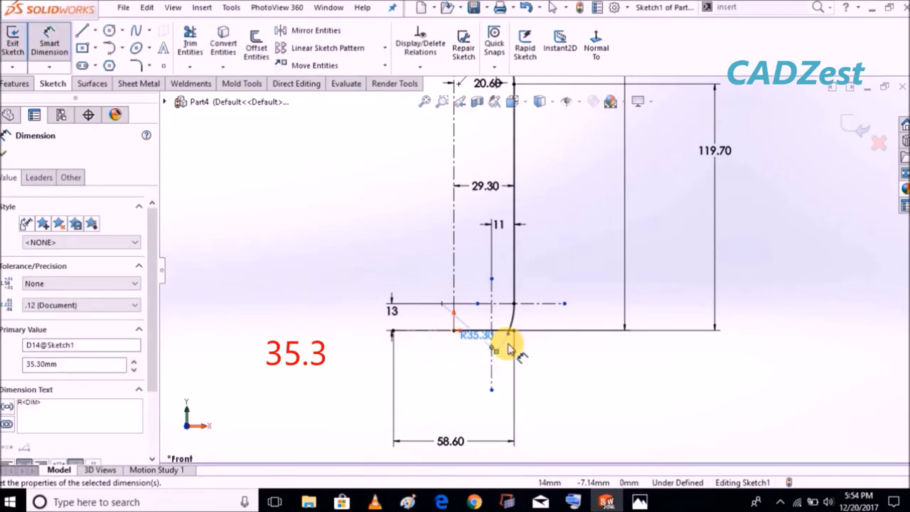
scroll(559, 344, down, 2)
scroll(534, 341, down, 2)
scroll(519, 319, down, 2)
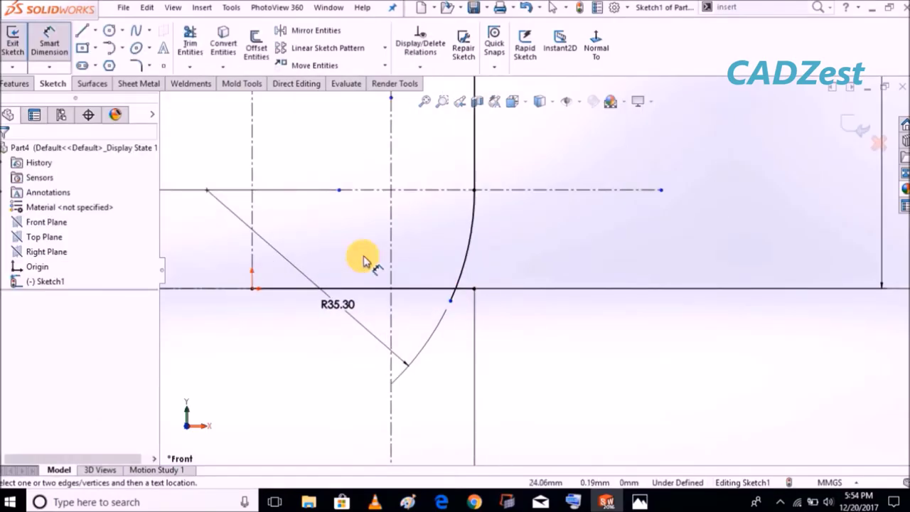
Step: Trim away the arc piece below the base line
click(190, 43)
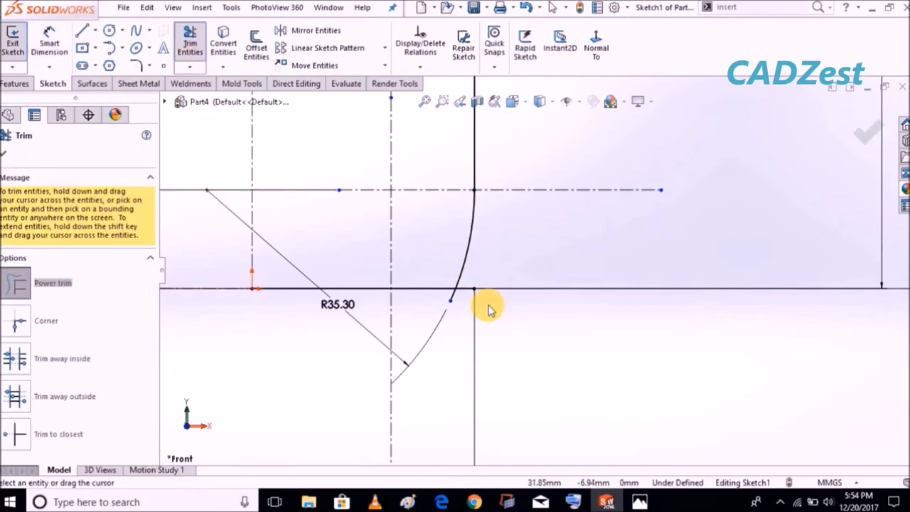
scroll(486, 299, down, 1)
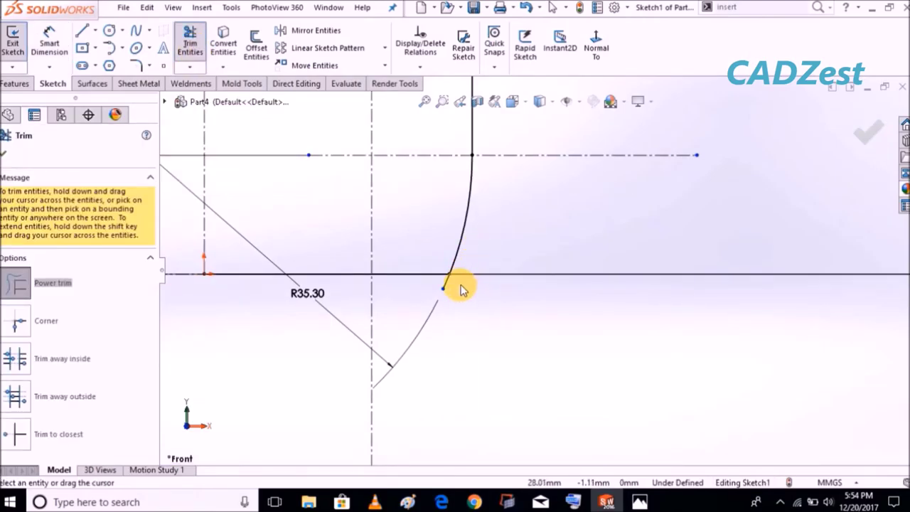
drag(438, 287, 250, 292)
click(3, 152)
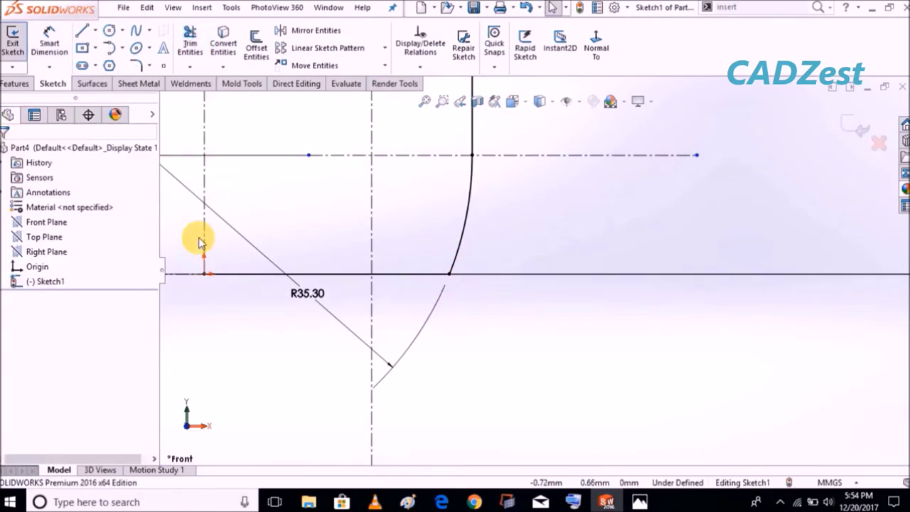
Step: Round the arc-to-base-line corner with a 3 mm sketch fillet
click(138, 65)
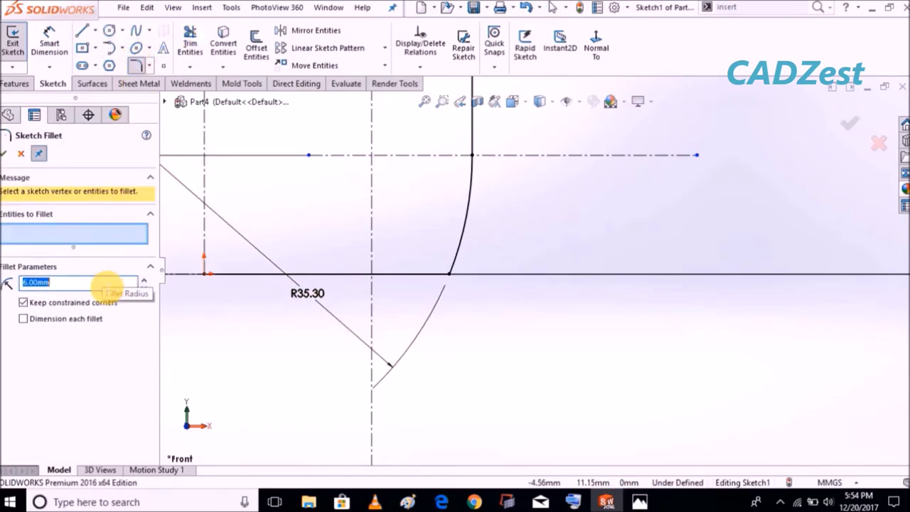
text(3)
key(Return)
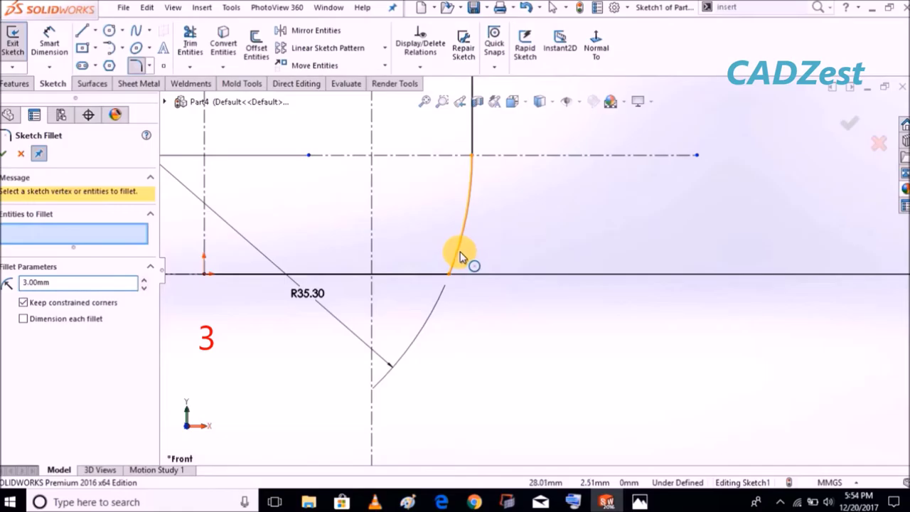
click(460, 255)
click(439, 279)
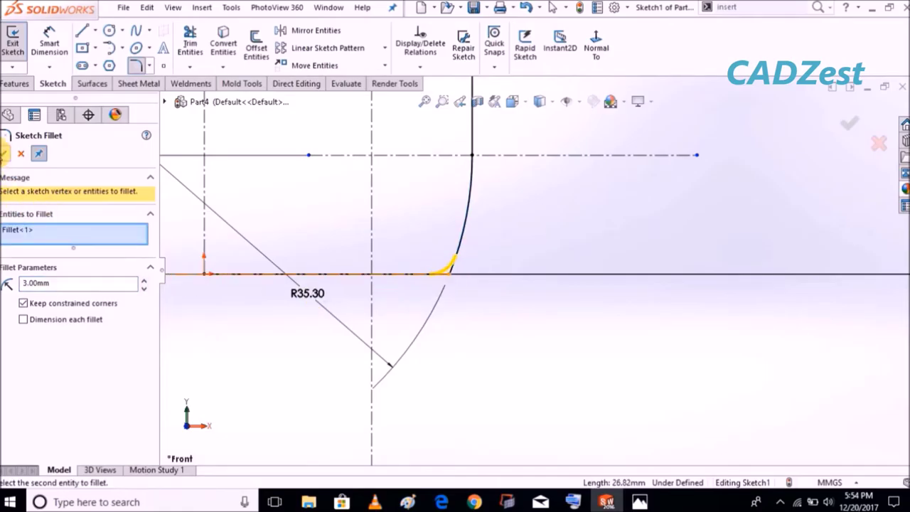
click(4, 154)
key(f)
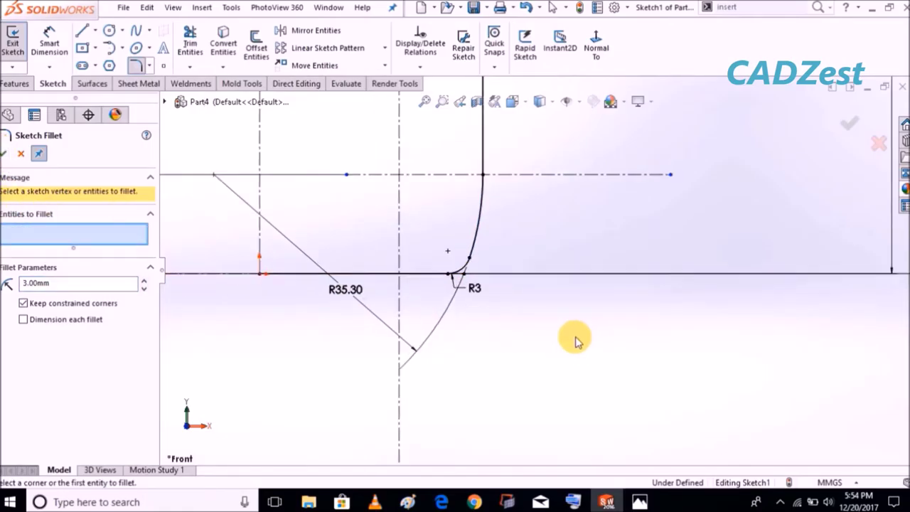
Step: Cancel the fillet and turn the 225 mm vertical centreline into solid sketch geometry
scroll(463, 284, down, 3)
scroll(562, 320, up, 3)
scroll(562, 321, up, 3)
scroll(561, 324, up, 2)
scroll(561, 324, up, 3)
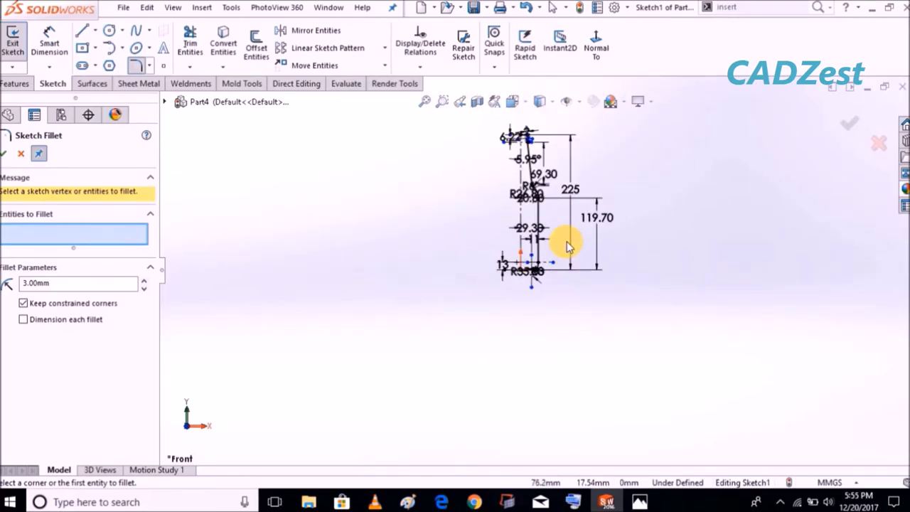
scroll(559, 200, down, 2)
scroll(553, 198, down, 1)
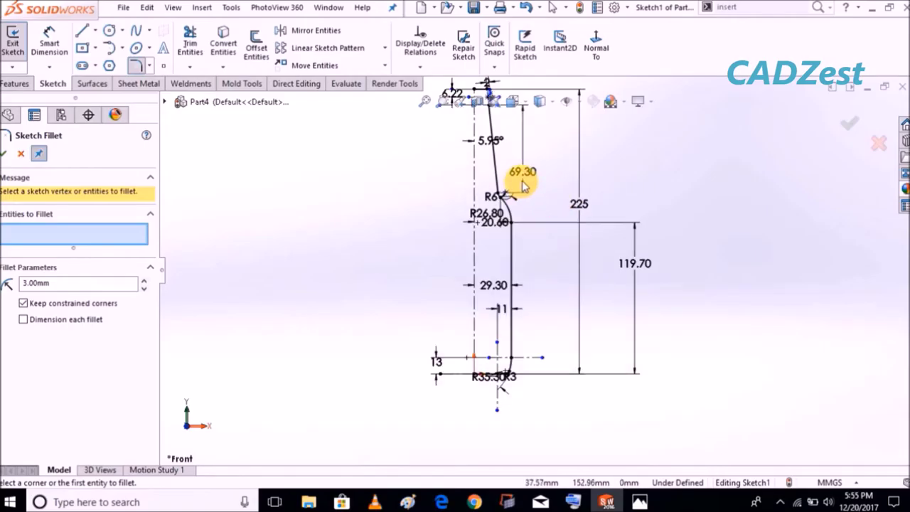
scroll(522, 185, up, 1)
scroll(531, 190, down, 2)
scroll(532, 188, up, 1)
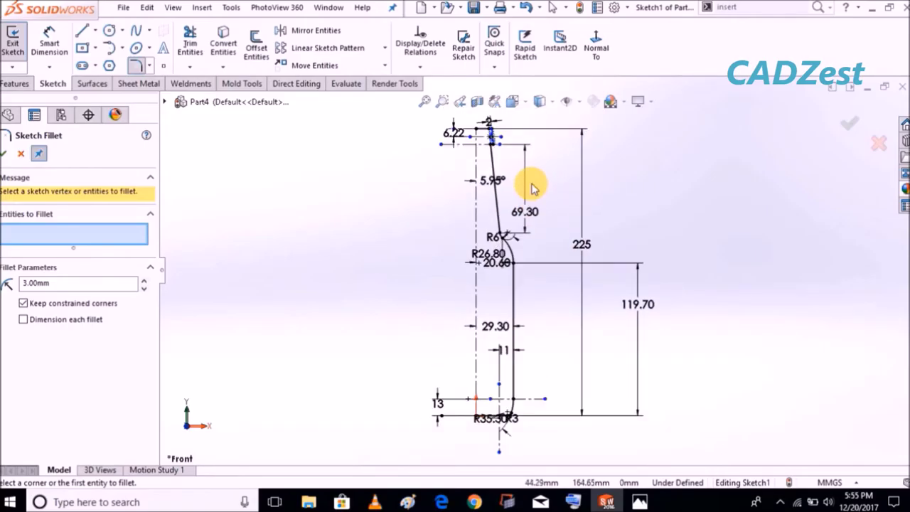
click(478, 211)
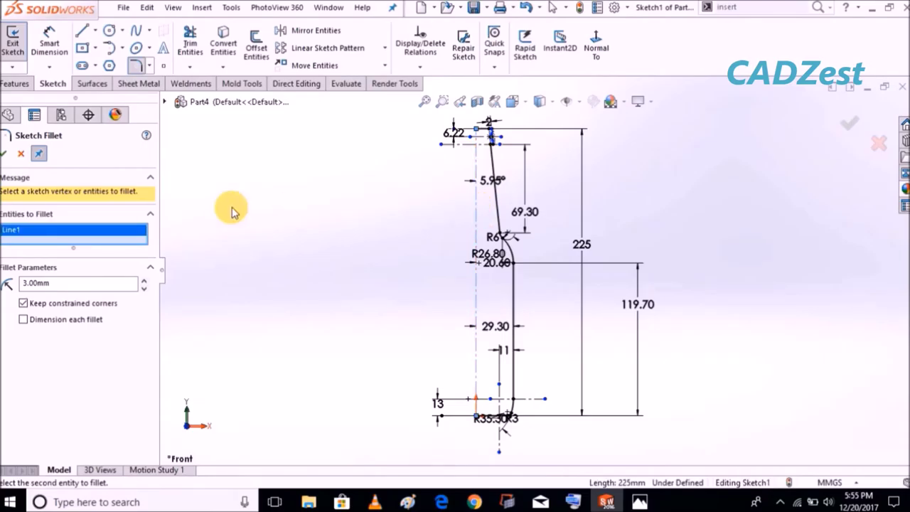
click(13, 155)
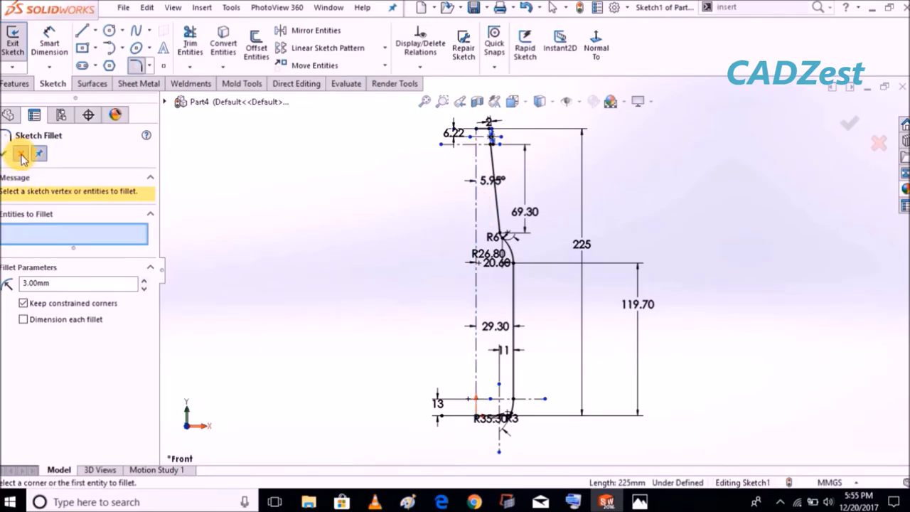
click(475, 199)
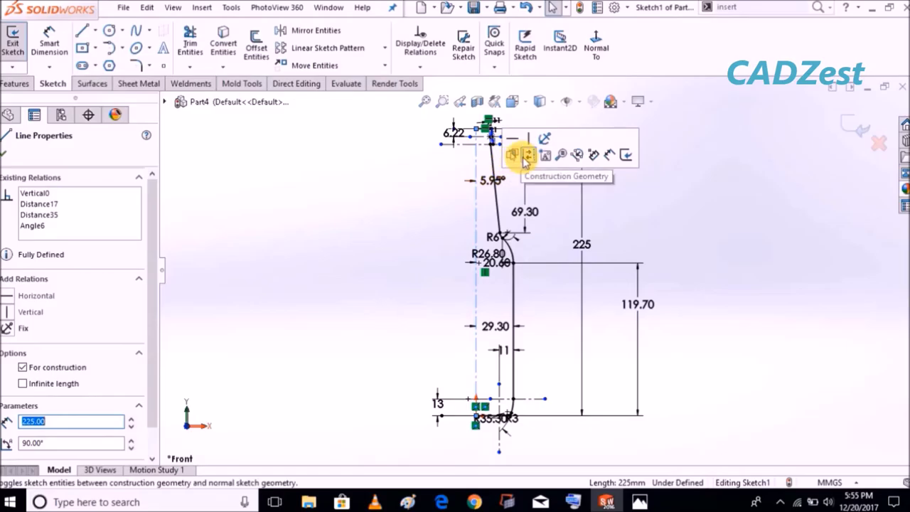
click(380, 204)
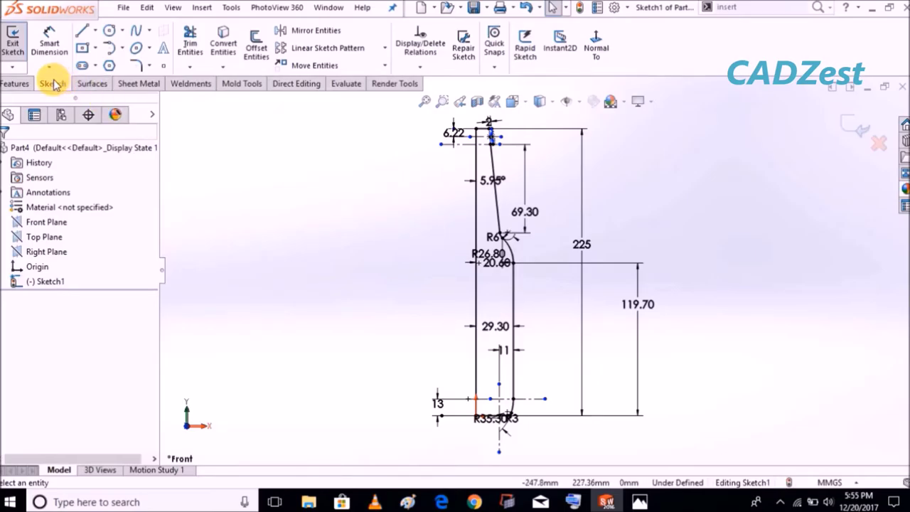
Step: Revolve the bottle profile a full 360° about the 225 mm vertical line as Revolve1
click(17, 84)
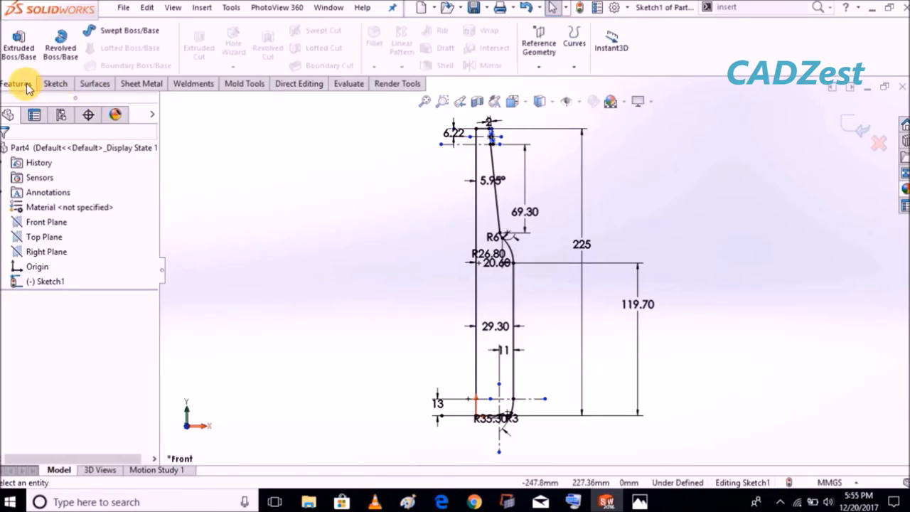
click(62, 53)
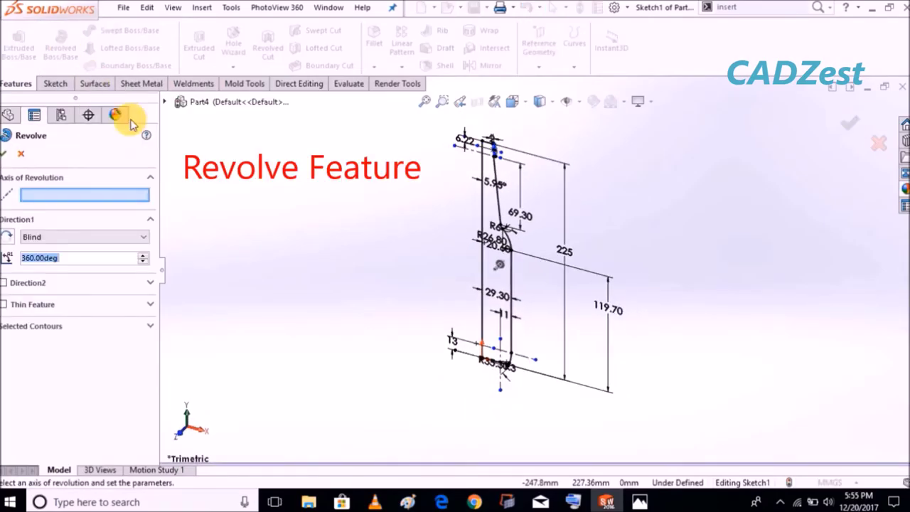
click(483, 268)
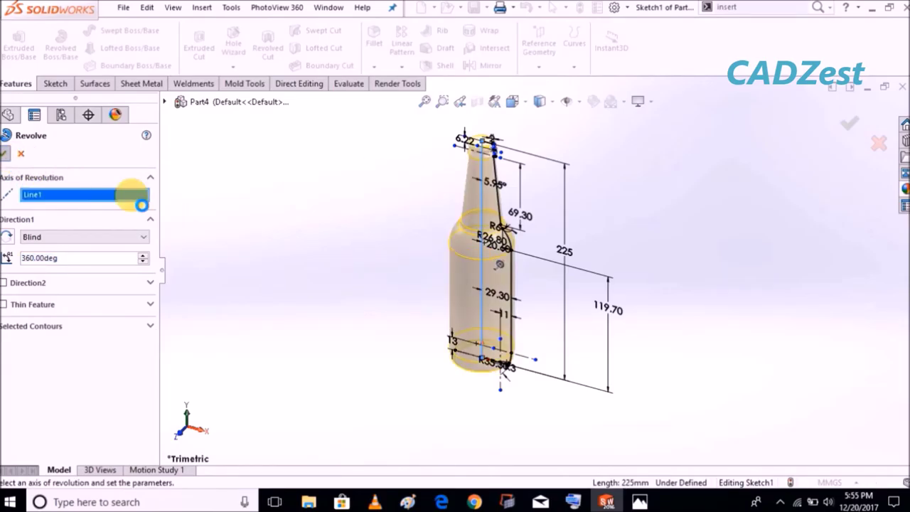
key(Return)
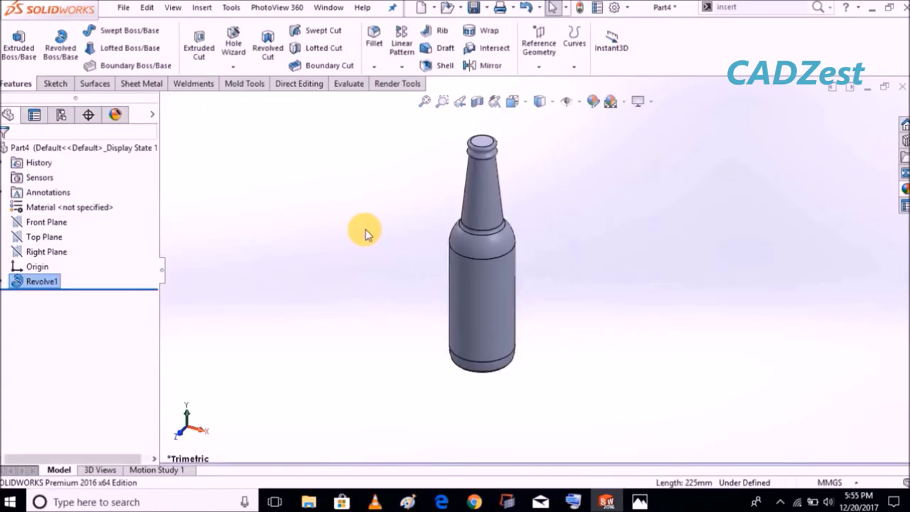
Step: Tilt the bottle, enable RealView Graphics, and switch to Hidden Lines Visible display
middle_drag(595, 278, 558, 279)
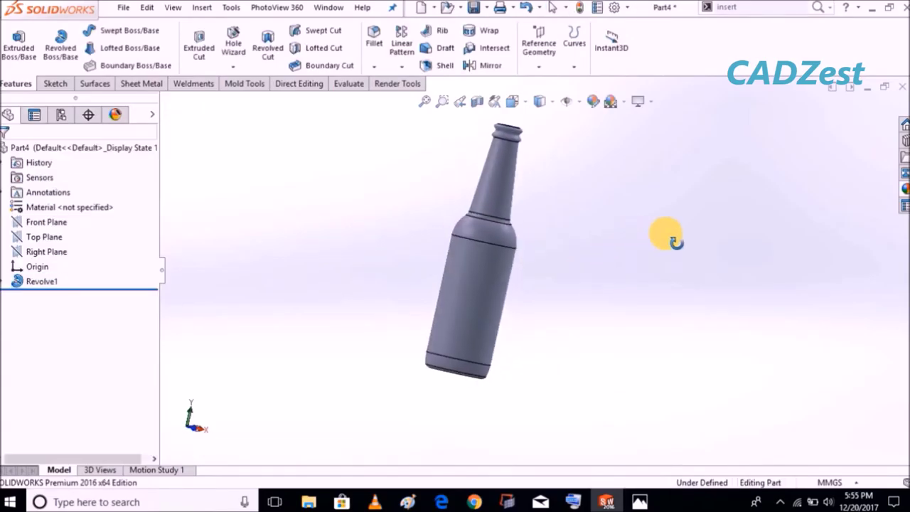
click(642, 102)
click(642, 119)
mouse_move(589, 201)
middle_down()
mouse_move(645, 248)
mouse_move(725, 231)
mouse_move(650, 183)
mouse_move(471, 203)
mouse_move(583, 245)
middle_up()
click(540, 101)
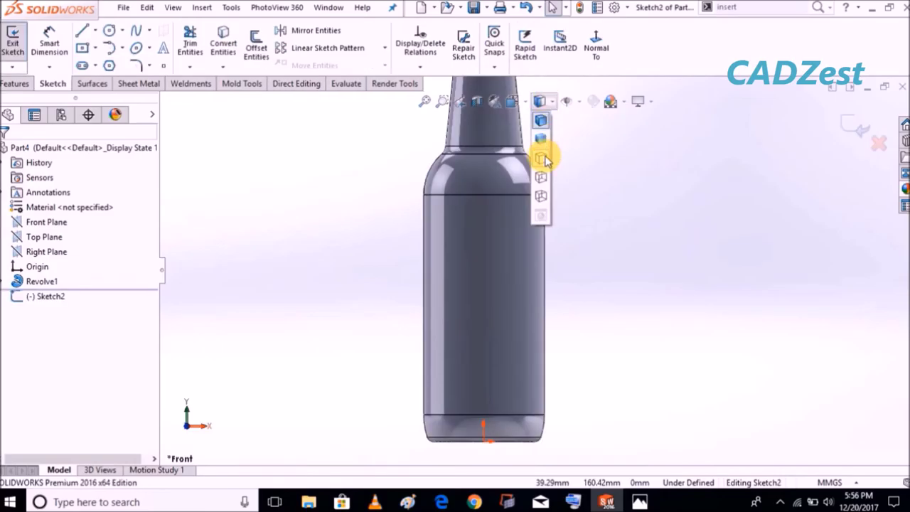
click(542, 183)
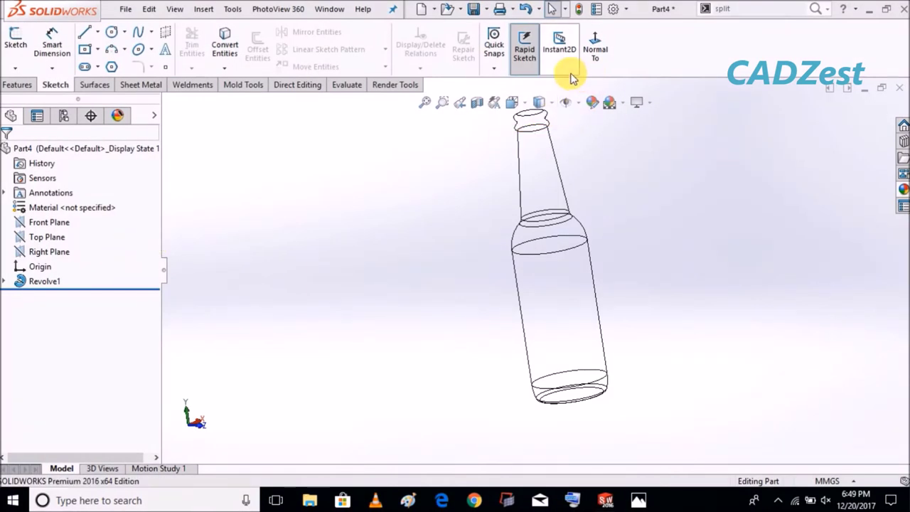
click(573, 44)
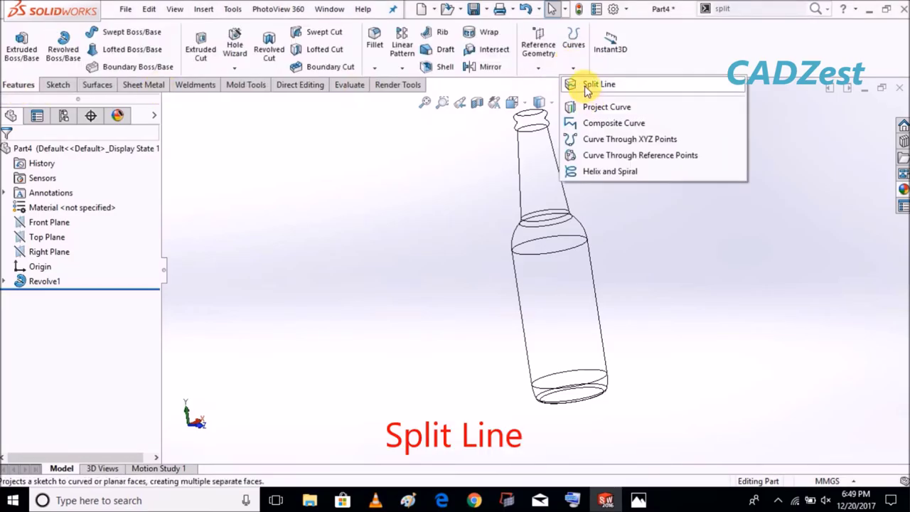
Step: Split the bottle's body face with a Split Line at its intersection with Right Plane
click(587, 86)
click(168, 104)
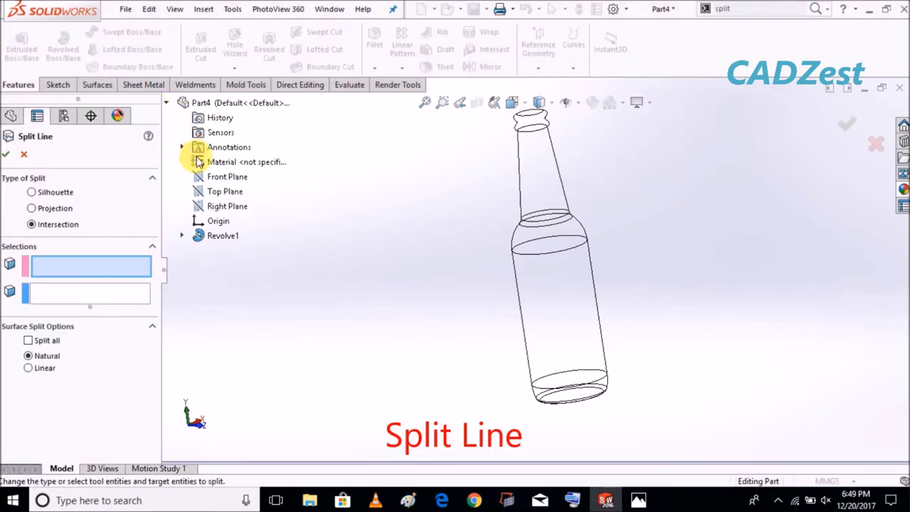
click(227, 207)
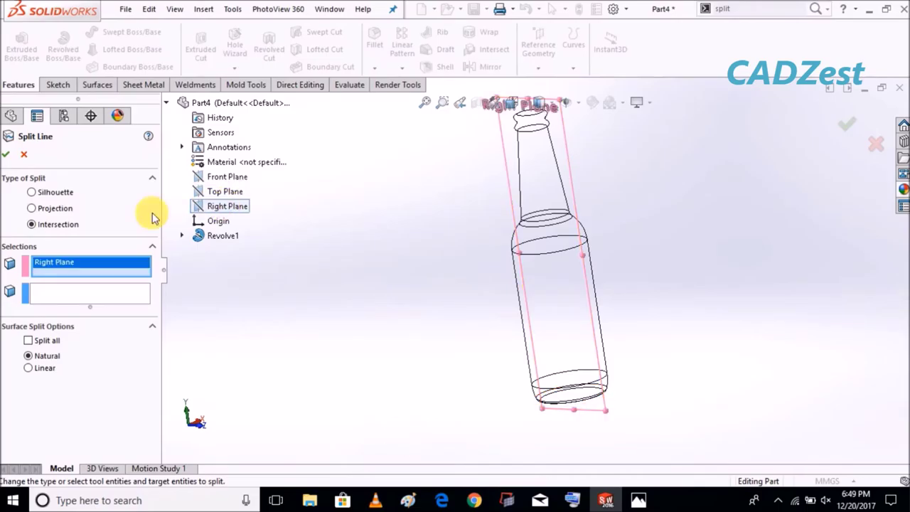
click(80, 298)
click(573, 318)
mouse_move(654, 291)
middle_down()
mouse_move(693, 299)
mouse_move(646, 292)
middle_up()
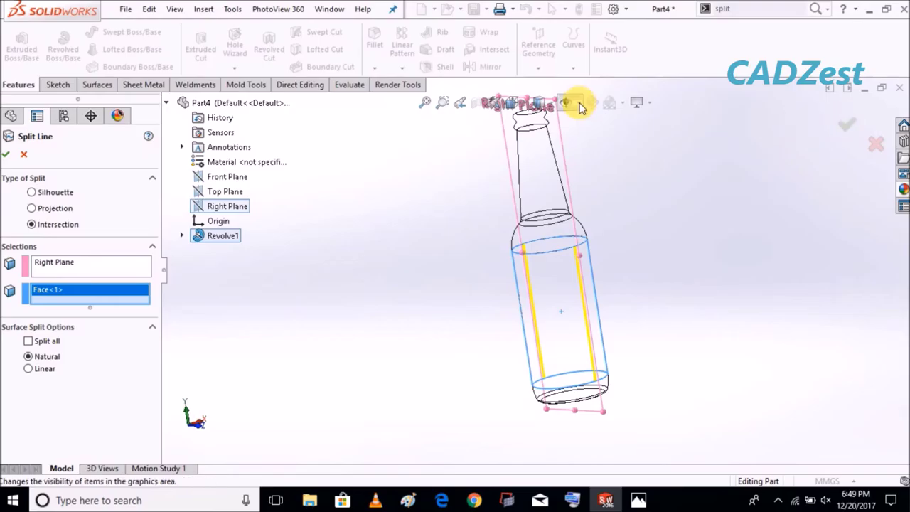
click(547, 104)
click(542, 117)
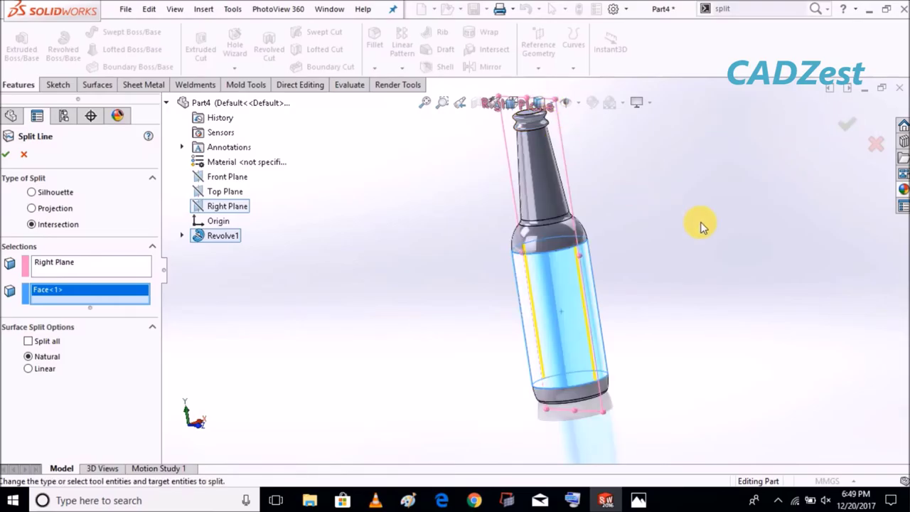
click(845, 121)
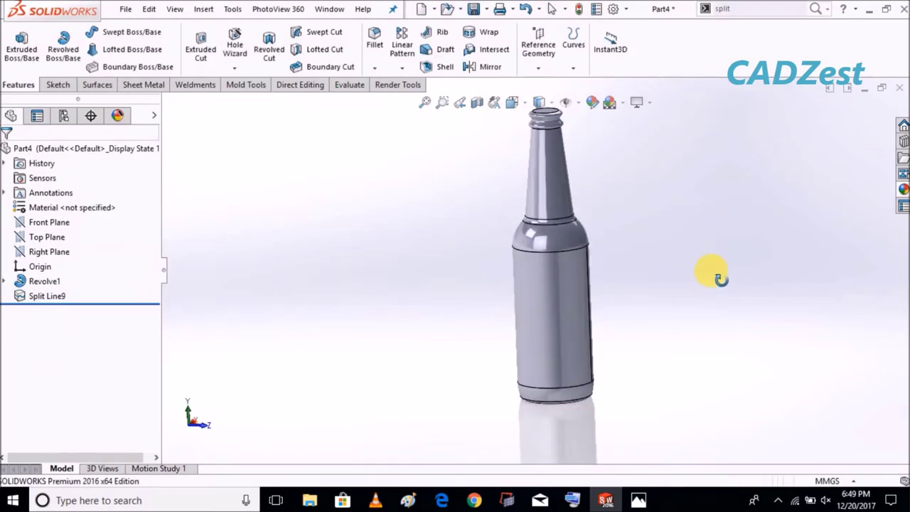
Step: Switch the bottle's display to Hidden Lines Visible, then to Wireframe
middle_drag(711, 278, 685, 291)
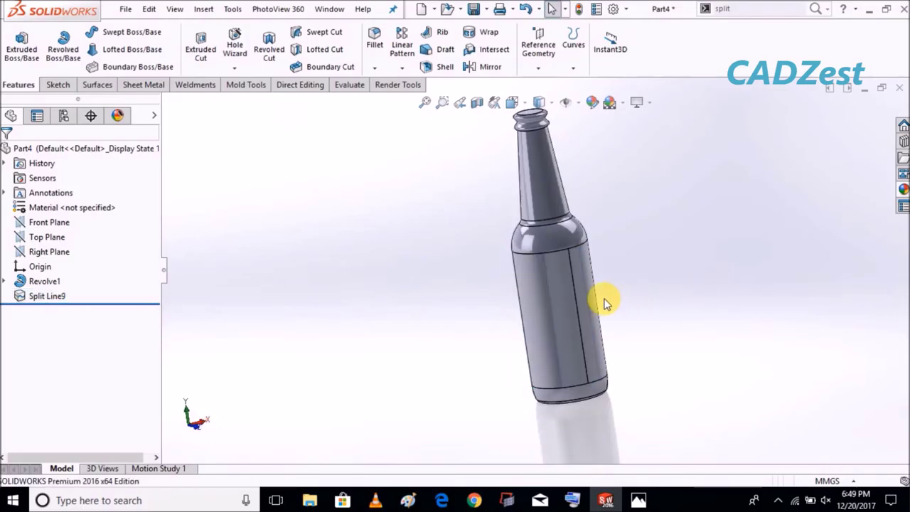
click(589, 299)
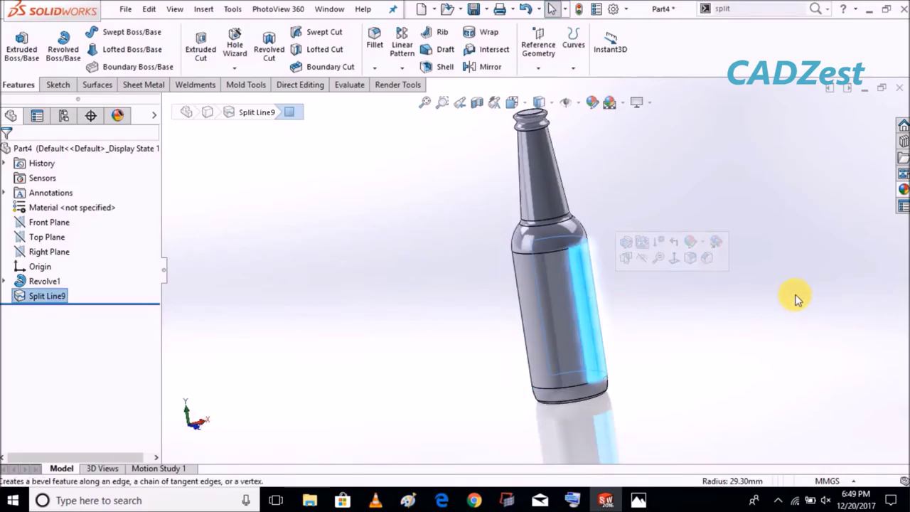
click(543, 103)
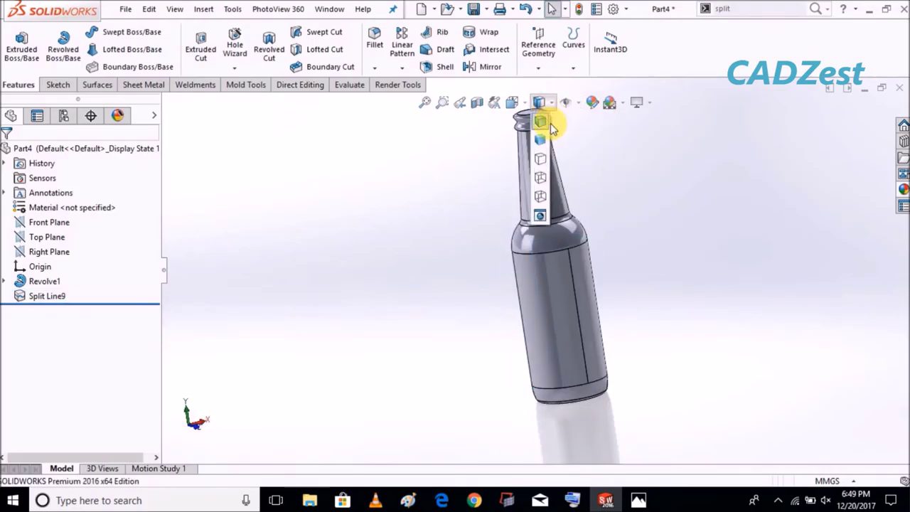
click(540, 181)
middle_drag(700, 247, 721, 249)
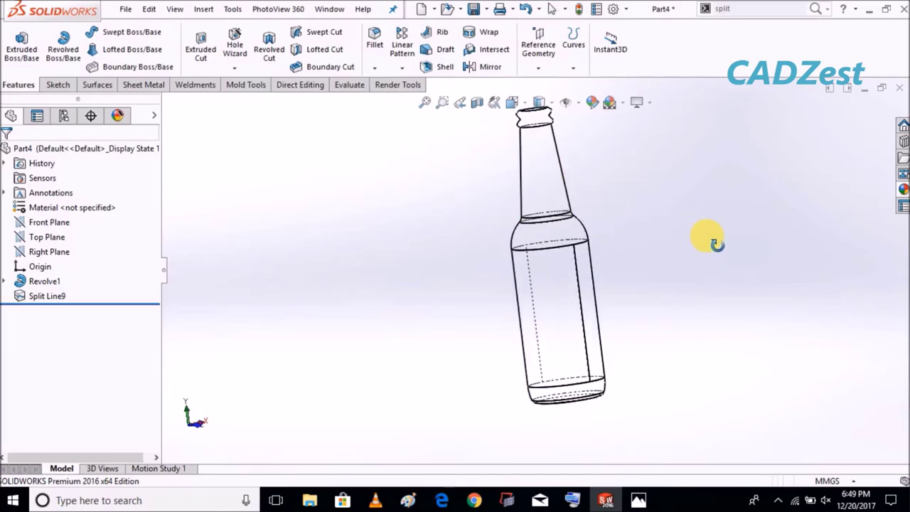
click(543, 103)
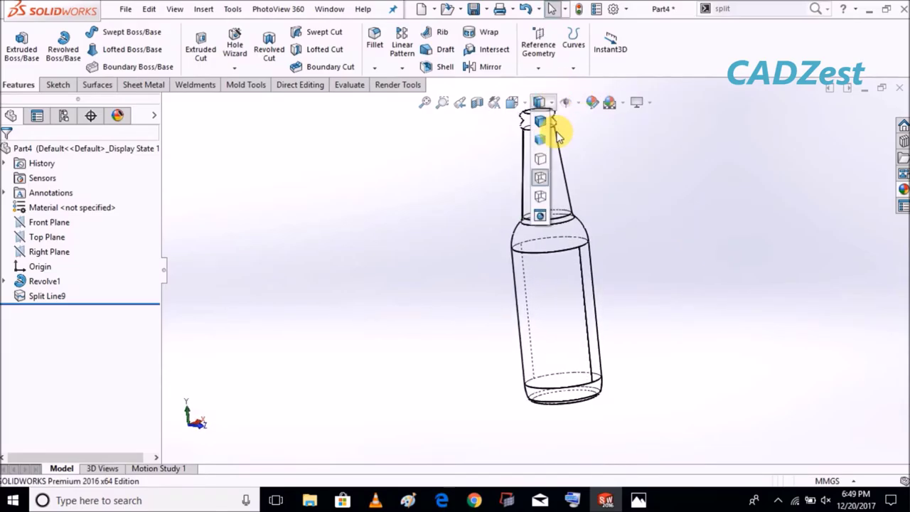
click(544, 197)
middle_drag(686, 254, 664, 245)
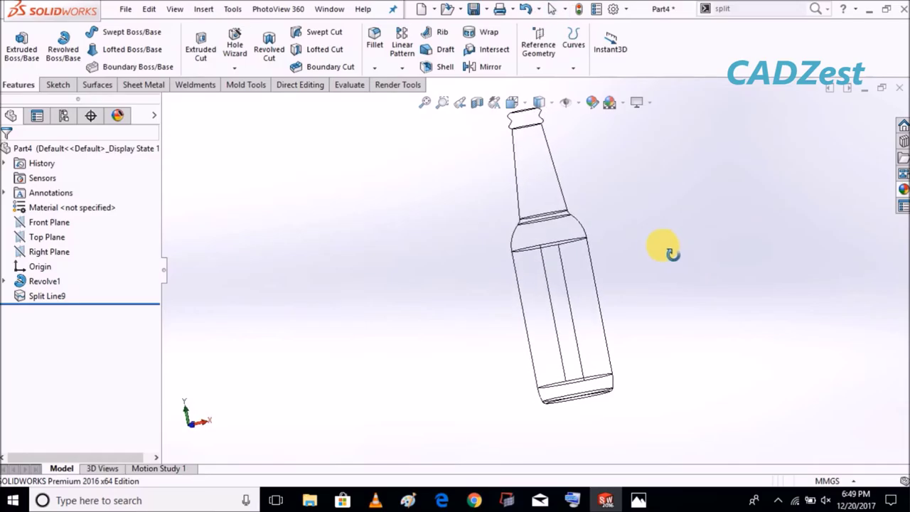
right_click(45, 223)
click(50, 207)
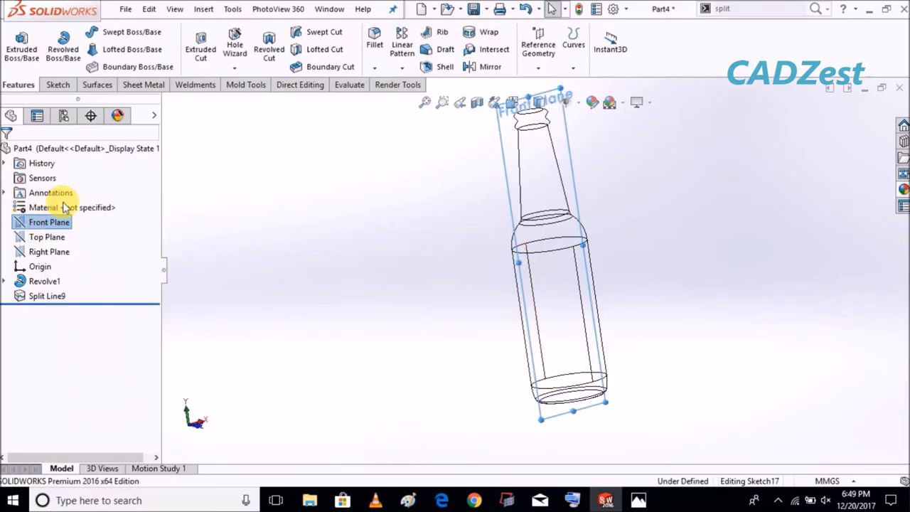
Step: View the Front Plane sketch head-on and draw a vertical centerline up the bottle body
click(595, 44)
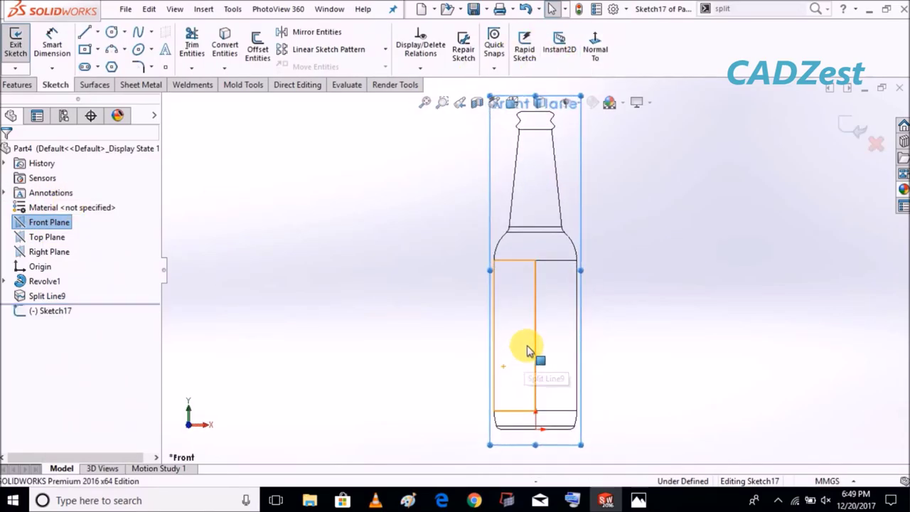
click(112, 50)
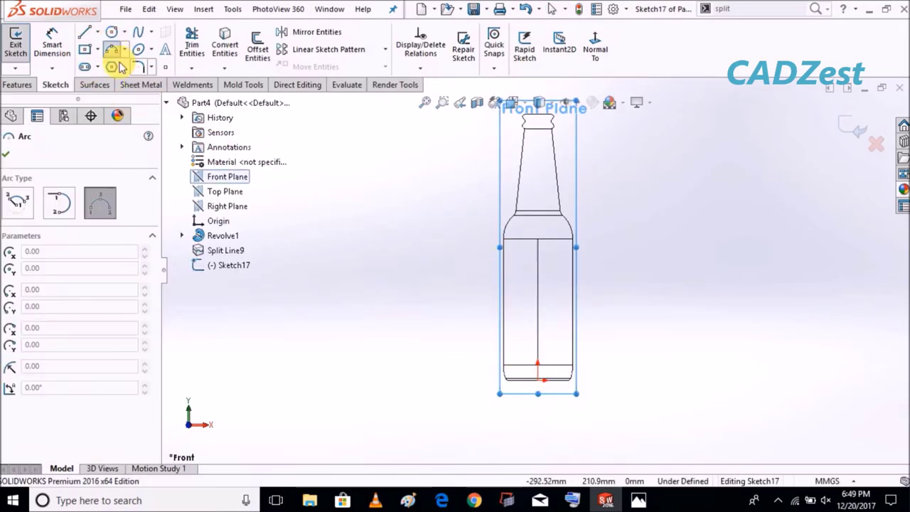
click(97, 34)
click(114, 63)
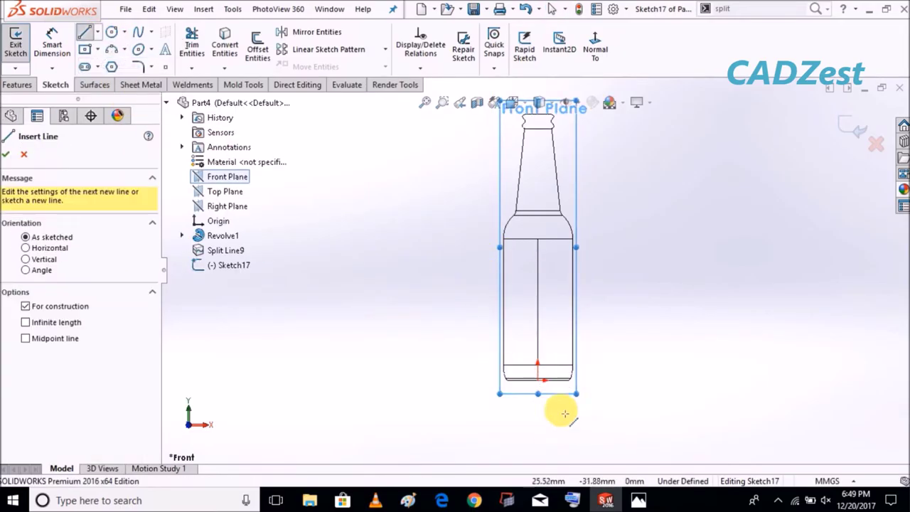
click(531, 390)
click(533, 278)
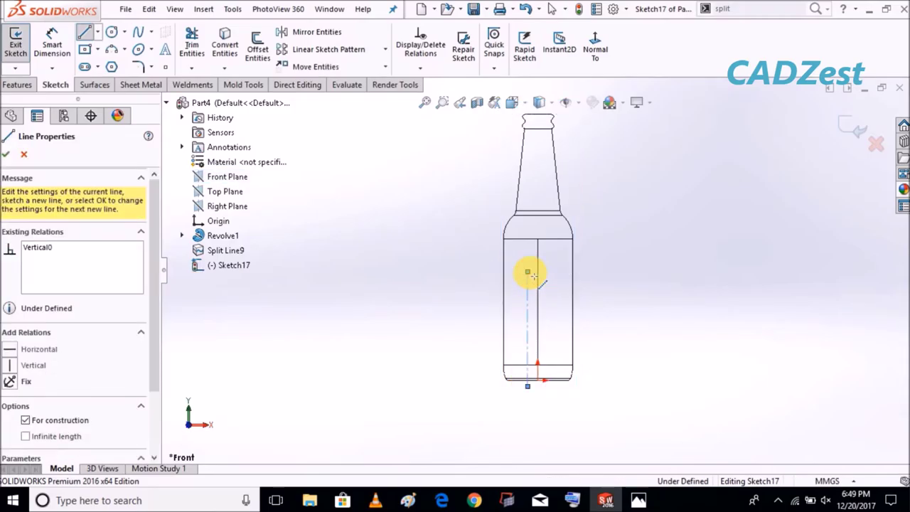
key(Escape)
Step: Dimension the centerline's bottom-end offset to 2.1 mm, fully defining the sketch
click(52, 43)
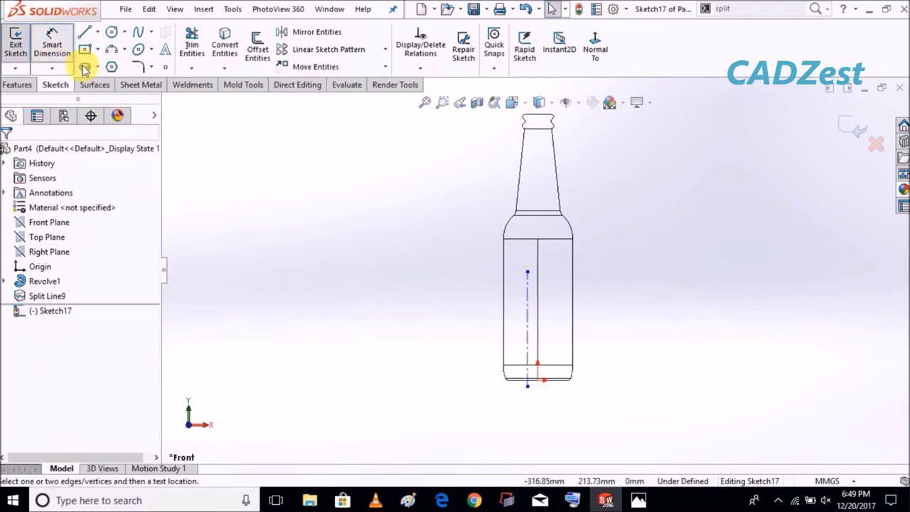
click(528, 315)
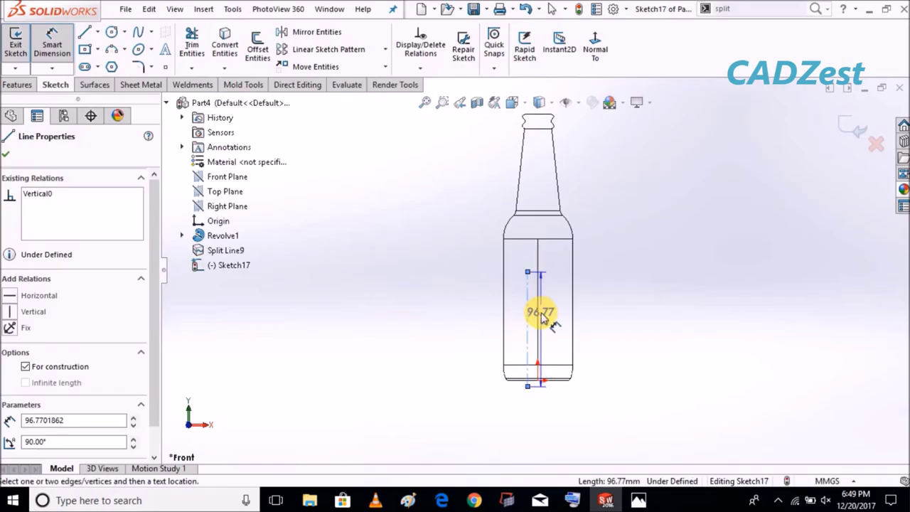
key(Escape)
click(525, 433)
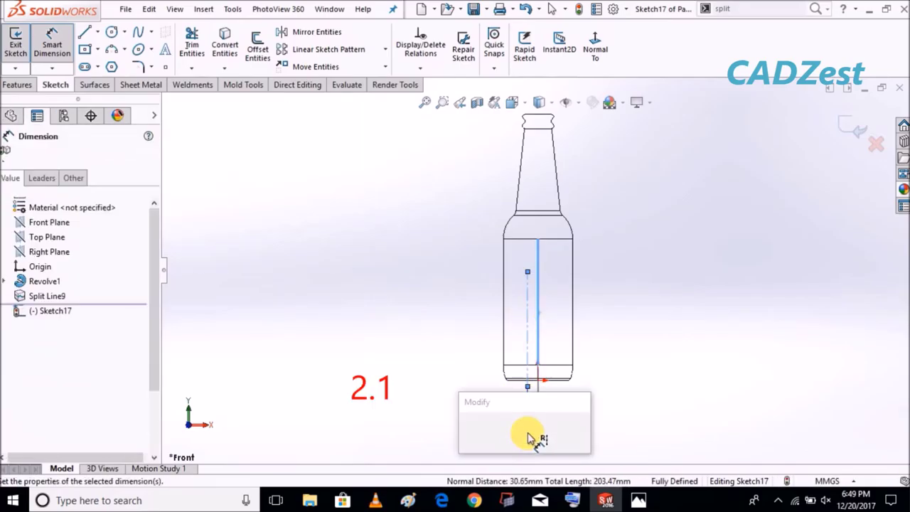
text(2.1)
key(Return)
key(Escape)
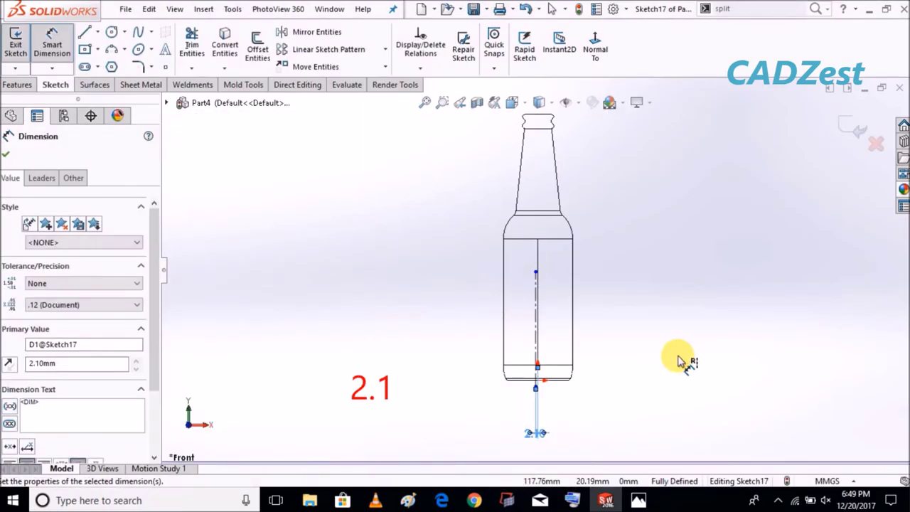
click(110, 49)
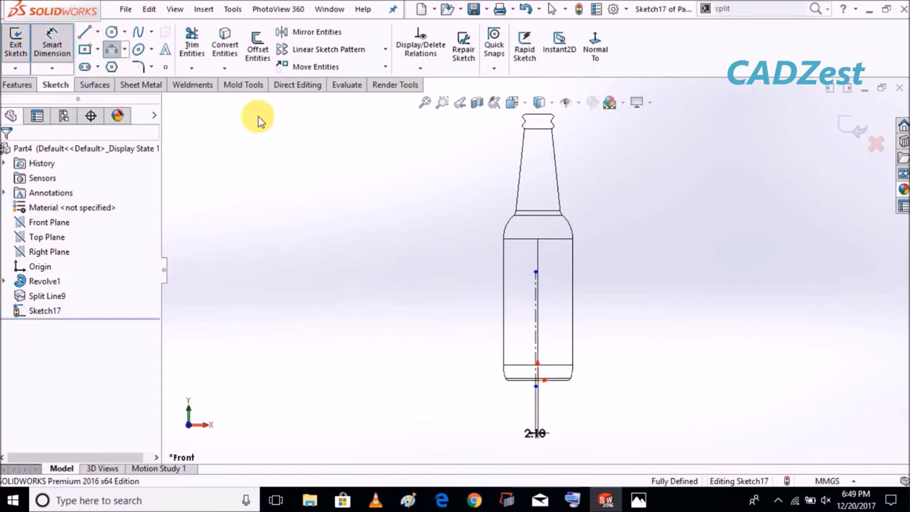
Step: Draw a three-point arc from the centerline up to the body's upper left edge
scroll(518, 291, down, 3)
click(576, 290)
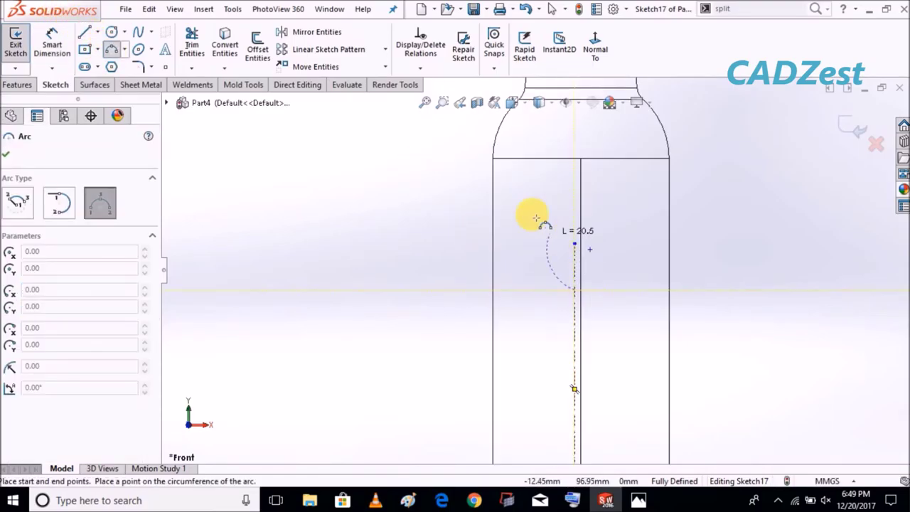
click(495, 175)
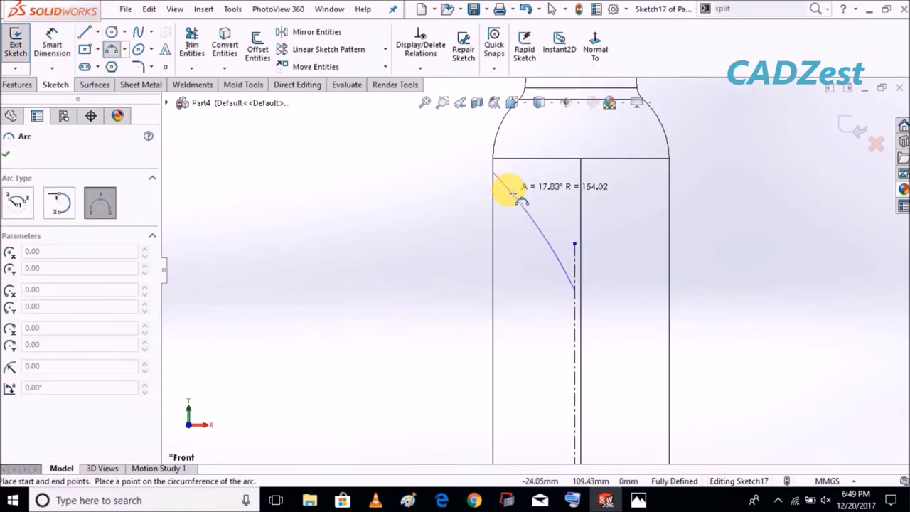
click(510, 191)
key(Escape)
Step: Dimension the arc's upper end at a 2.1 mm offset and its radius to 120
click(51, 42)
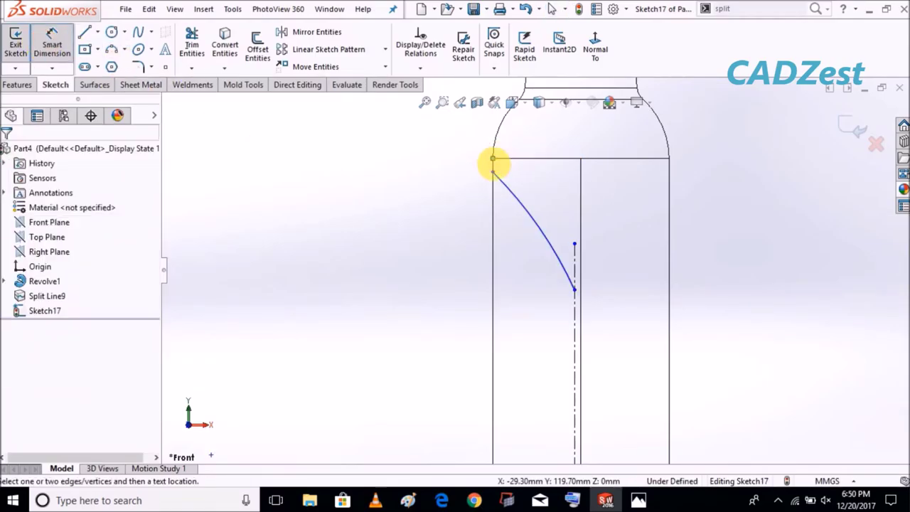
click(493, 175)
click(445, 172)
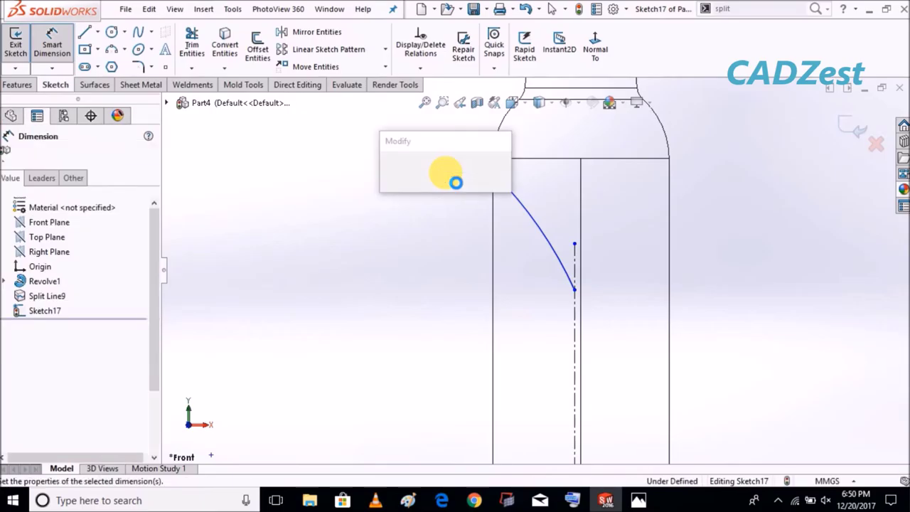
text(2)
text(2.1)
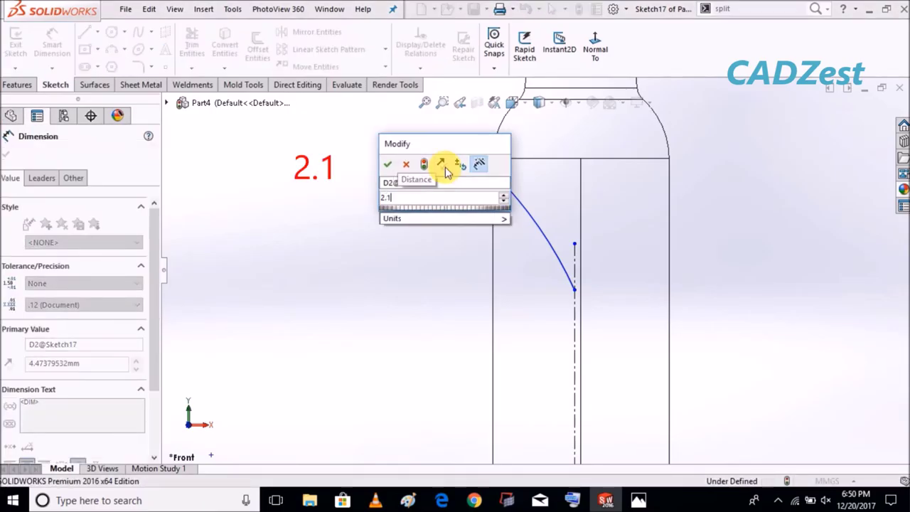
key(Return)
key(Escape)
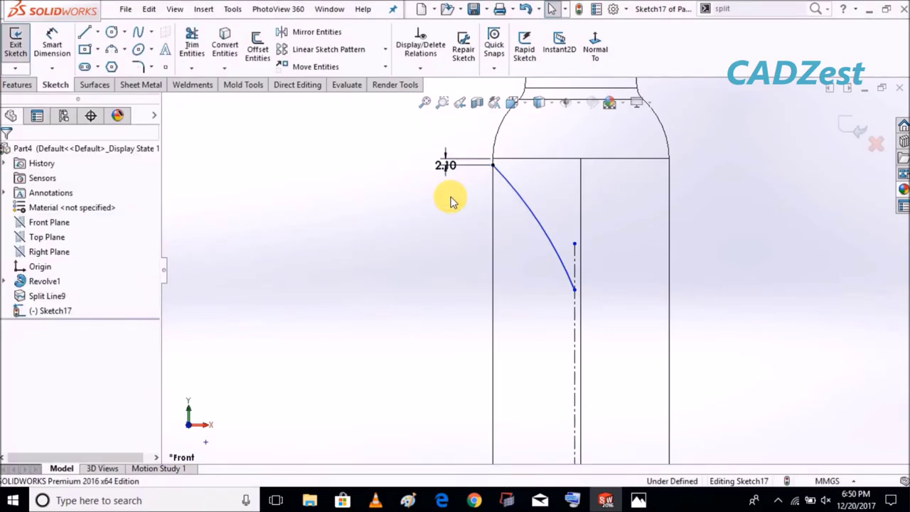
click(52, 44)
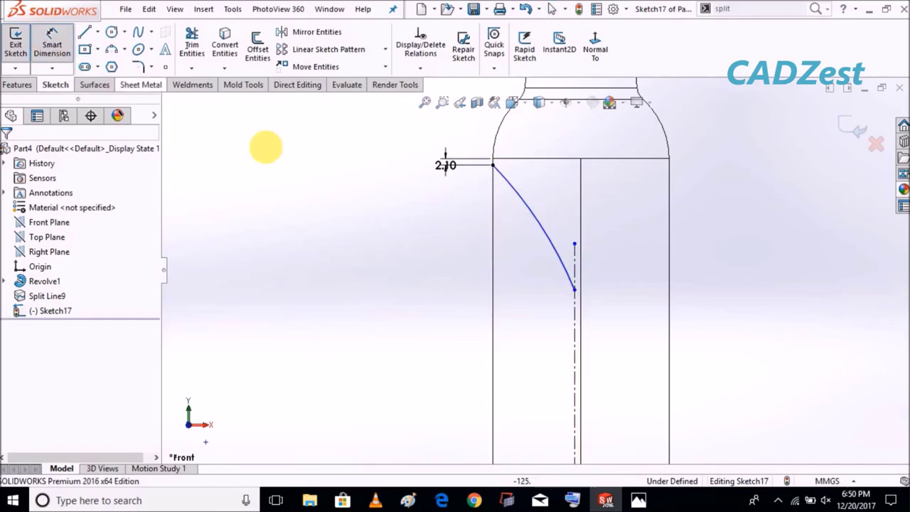
click(488, 221)
click(440, 228)
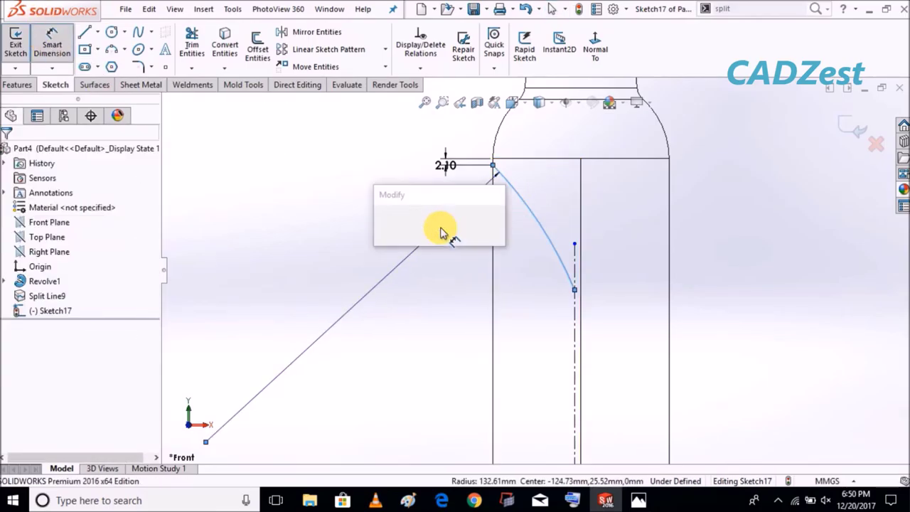
text(120)
key(Return)
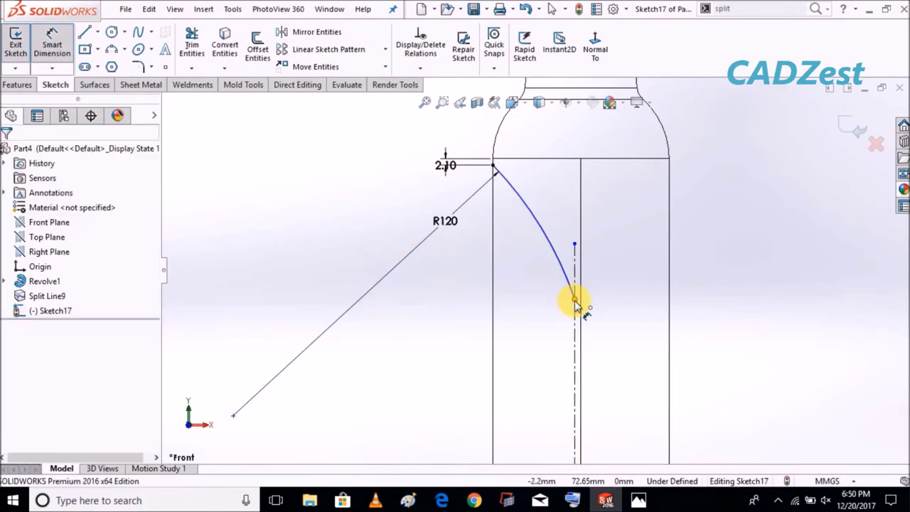
drag(575, 304, 574, 287)
Step: Set a 48.6 mm vertical distance between the arc's ends and exit Sketch17
click(52, 44)
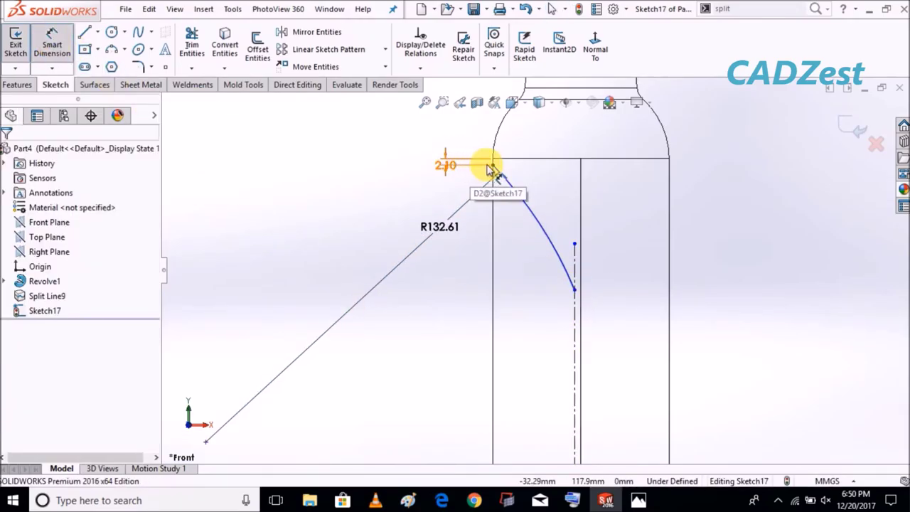
click(493, 166)
click(575, 290)
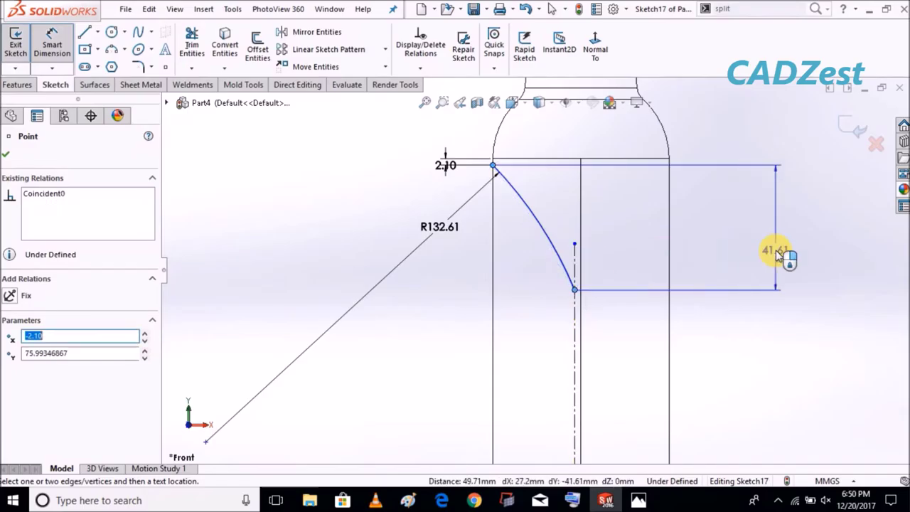
click(775, 250)
text(48.6)
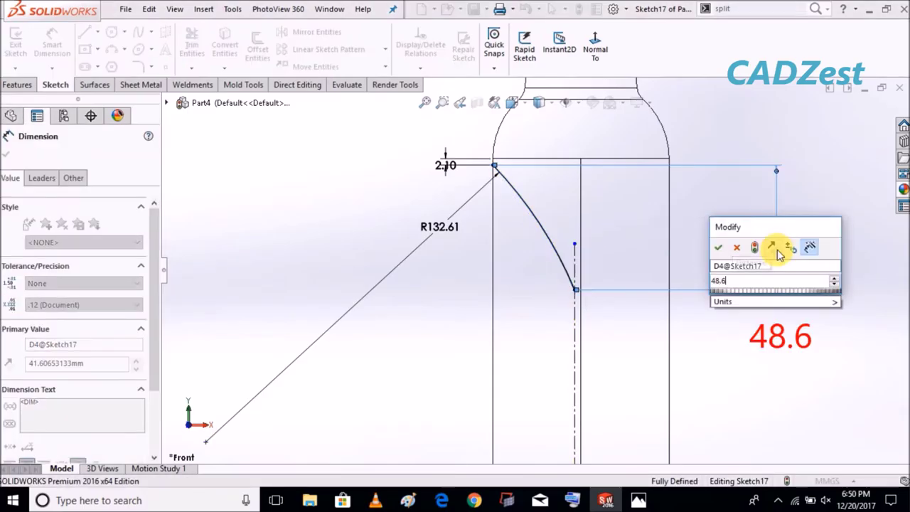
key(Return)
key(f)
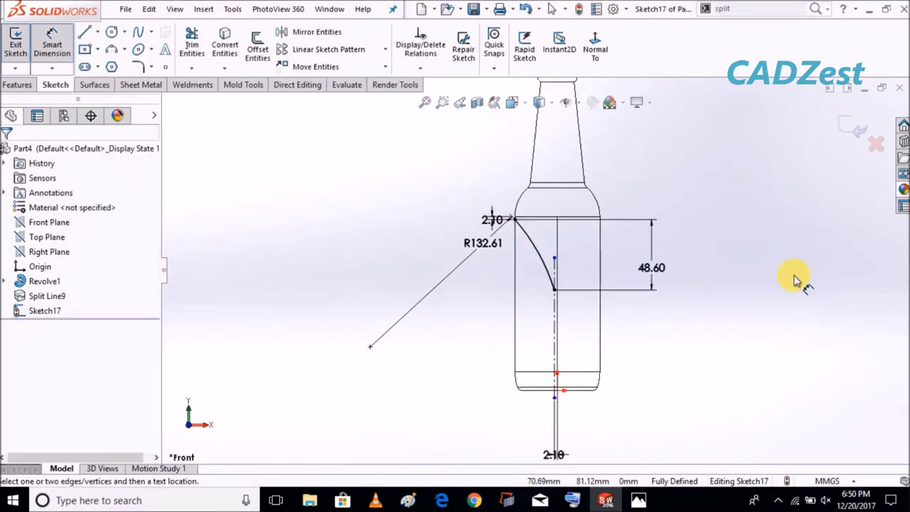
middle_drag(747, 249, 746, 252)
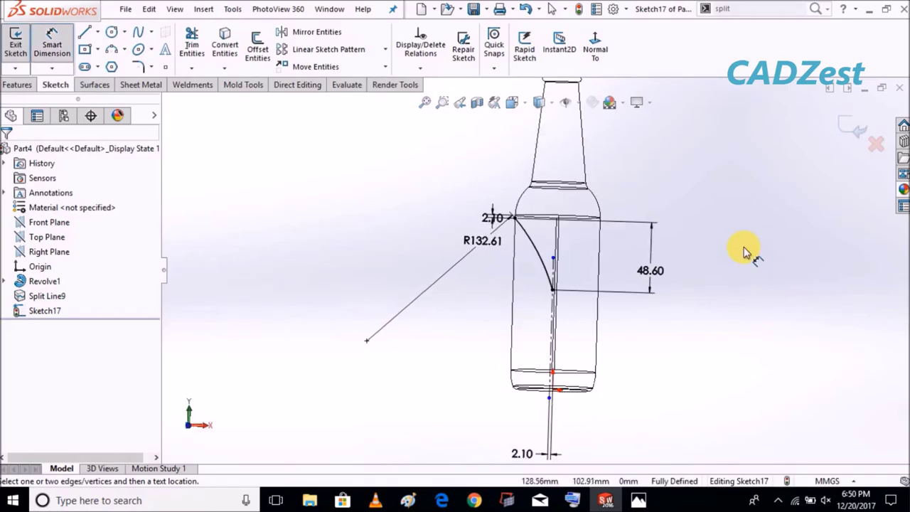
click(850, 126)
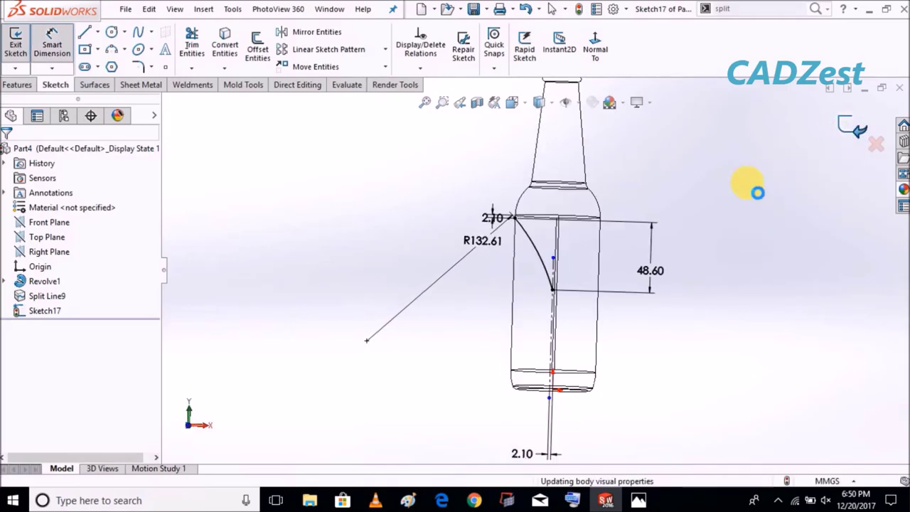
Step: Project Sketch17's arc onto the bottle's side face as Curve9
click(574, 44)
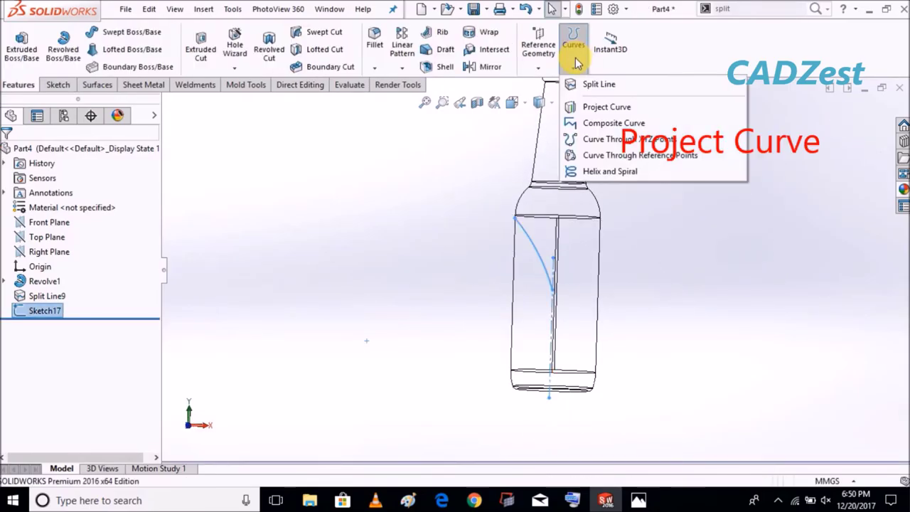
click(595, 106)
click(540, 304)
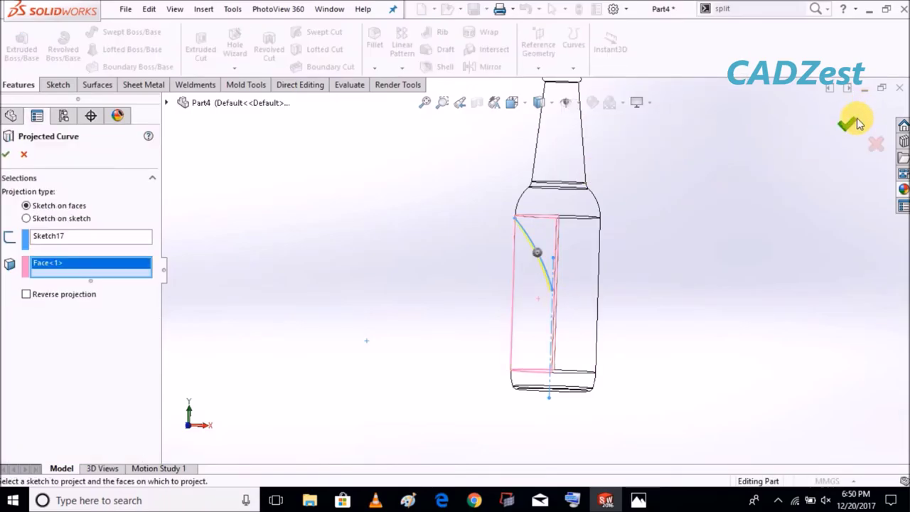
click(856, 122)
middle_drag(747, 270, 661, 222)
Step: Show Sketch17 under Curve9 so it stays visible on the bottle
click(10, 311)
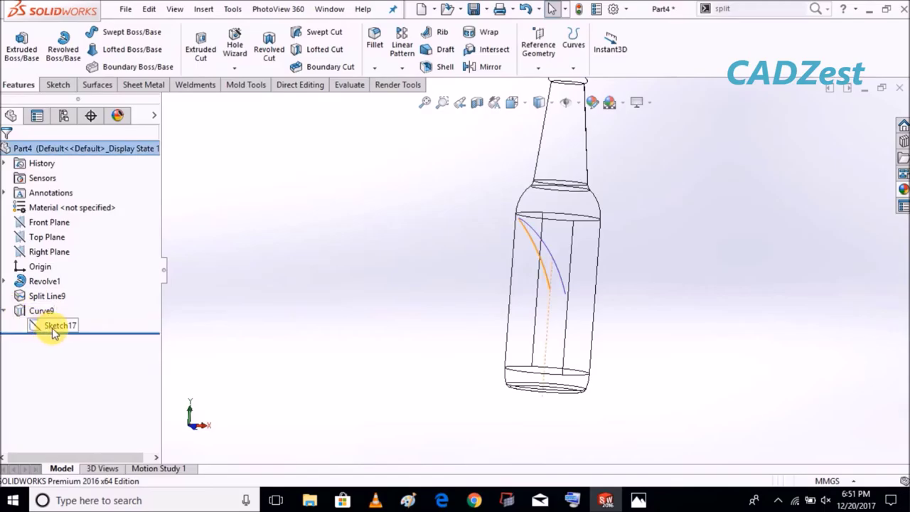
right_click(53, 326)
click(64, 279)
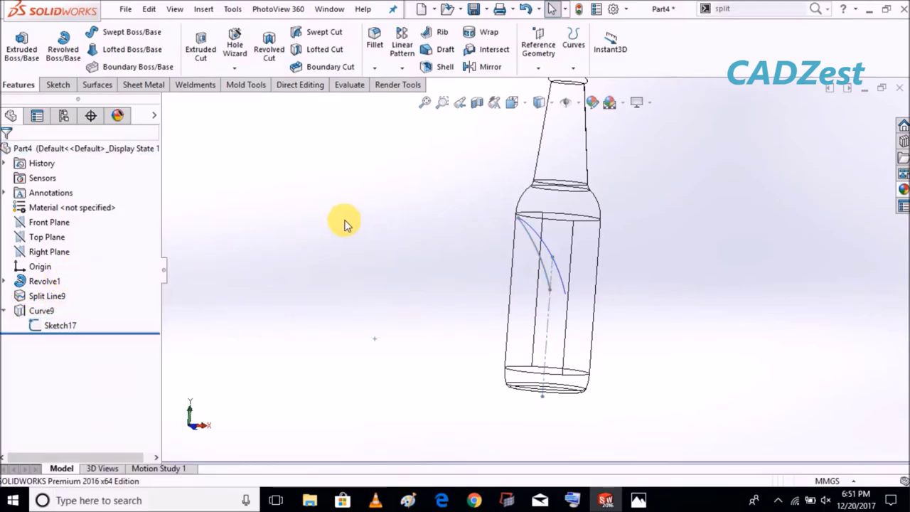
middle_drag(362, 242, 349, 240)
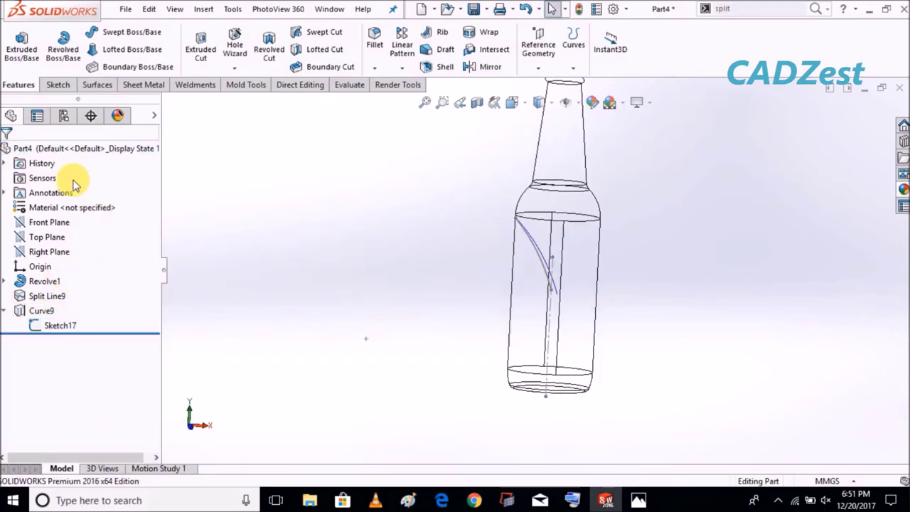
click(50, 222)
Step: Sketch on Front Plane a horizontal line starting at the arc's lower end
click(55, 196)
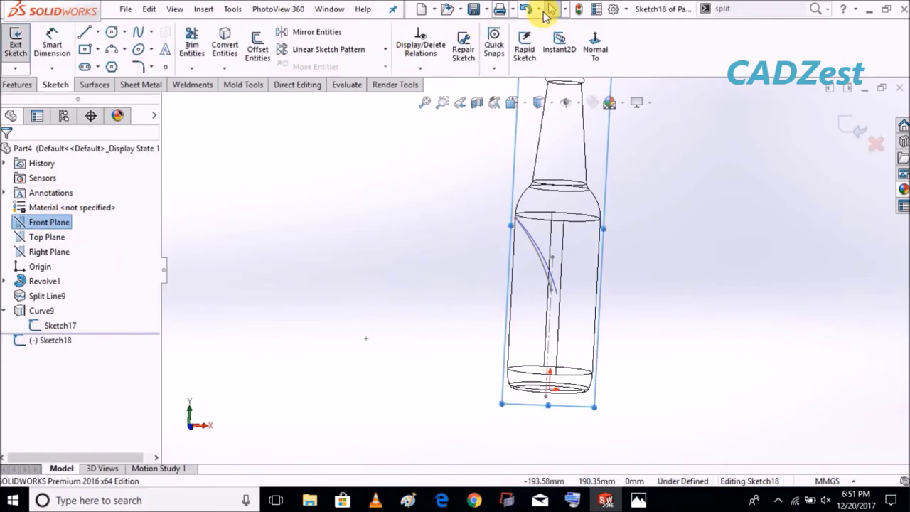
click(88, 34)
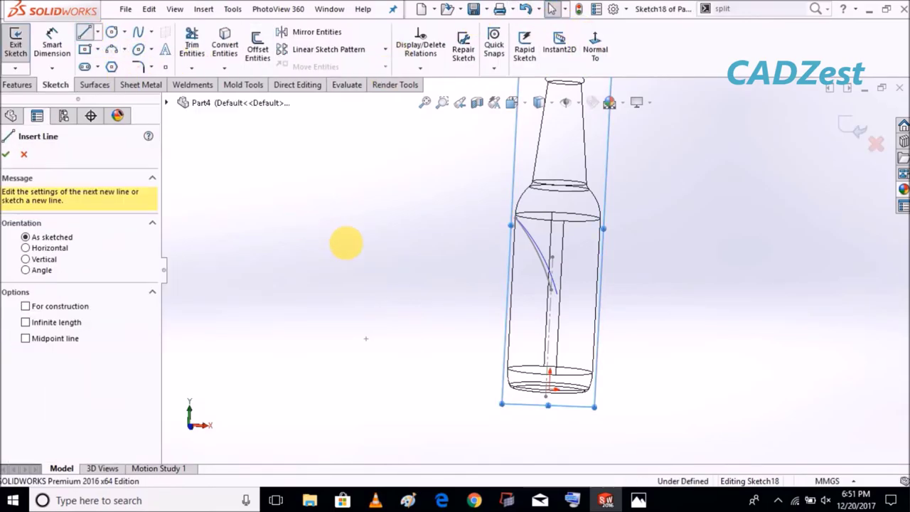
middle_drag(346, 244, 362, 242)
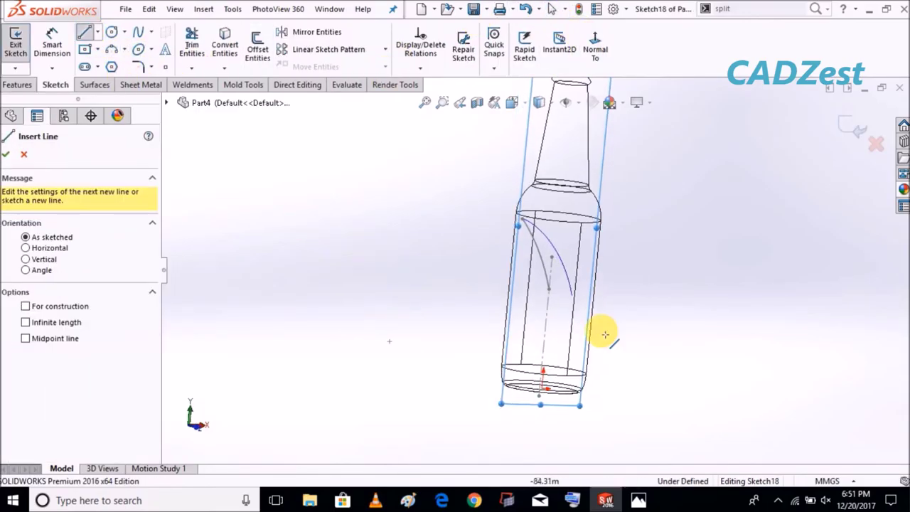
click(552, 293)
click(595, 49)
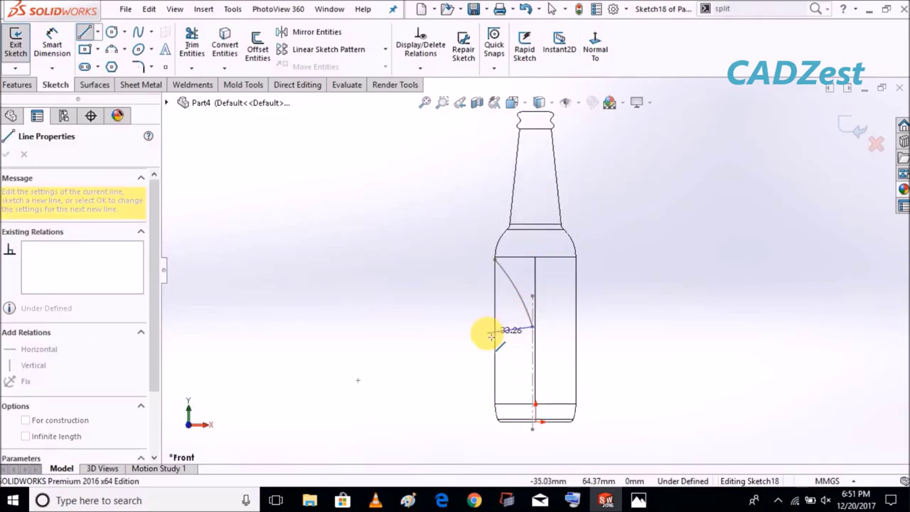
scroll(518, 334, down, 3)
click(519, 314)
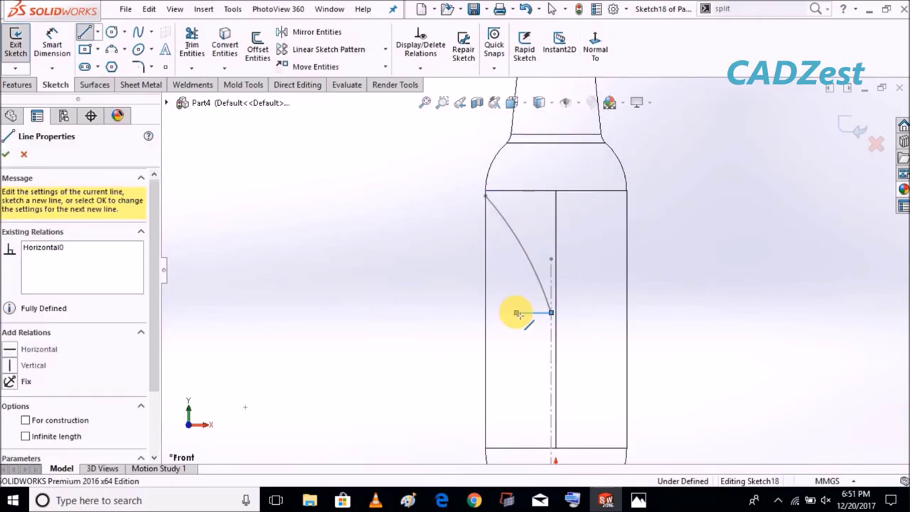
key(Escape)
Step: Dimension the horizontal line to 13 mm and close Sketch18
click(47, 60)
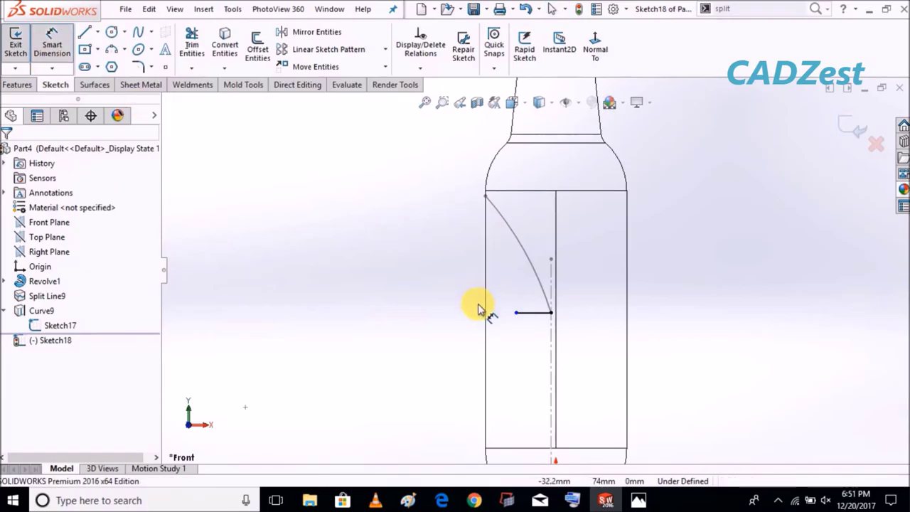
click(530, 346)
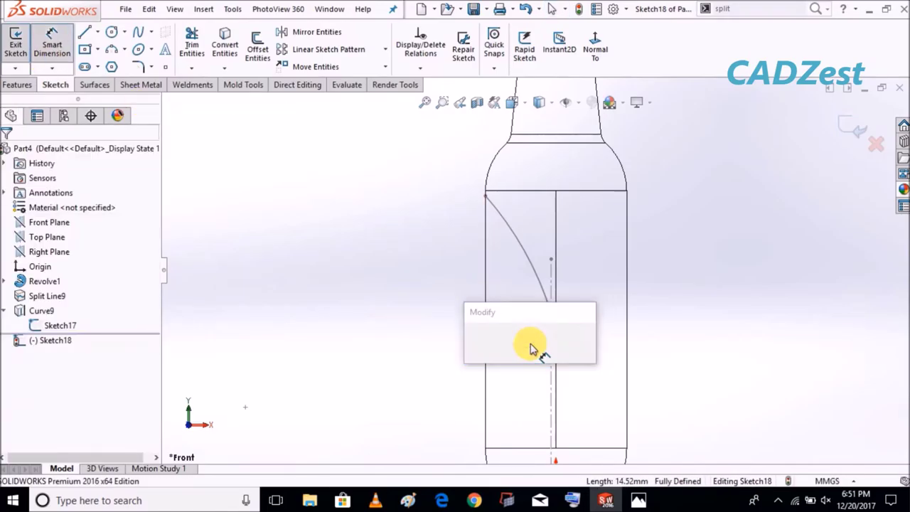
text(13)
key(Return)
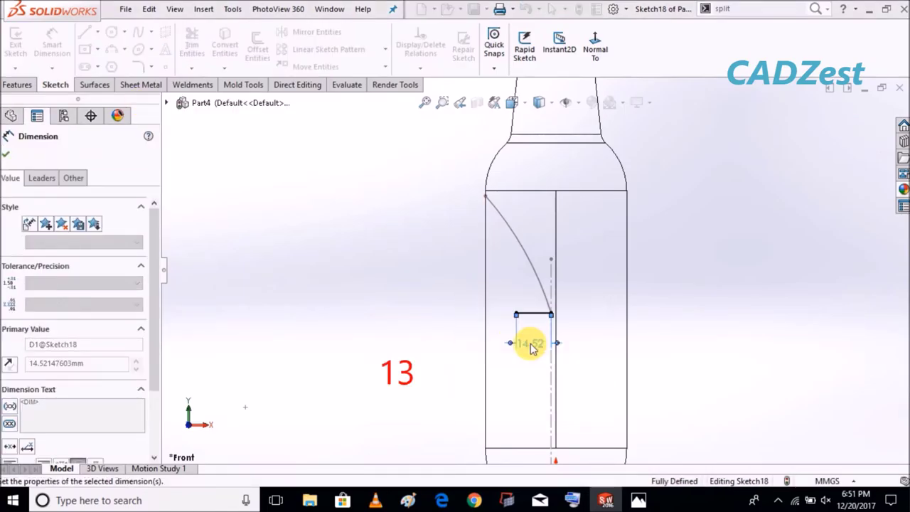
click(419, 293)
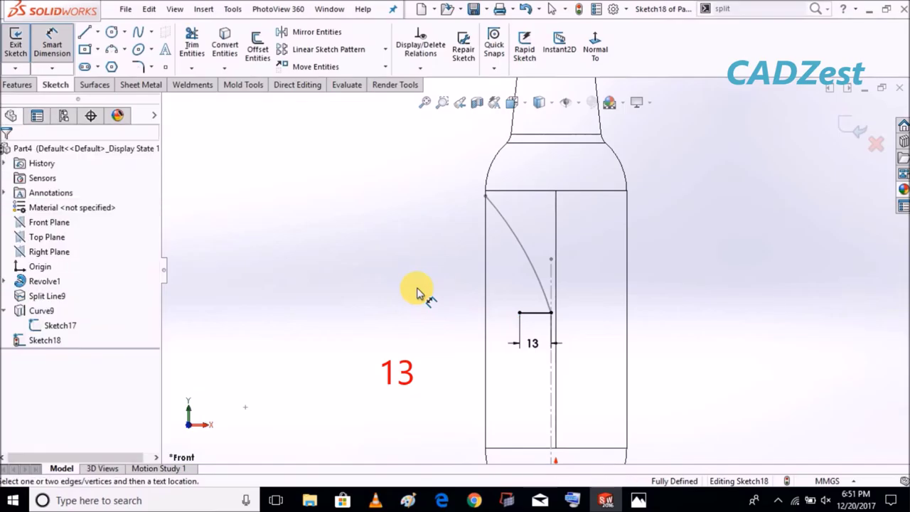
click(853, 135)
click(573, 66)
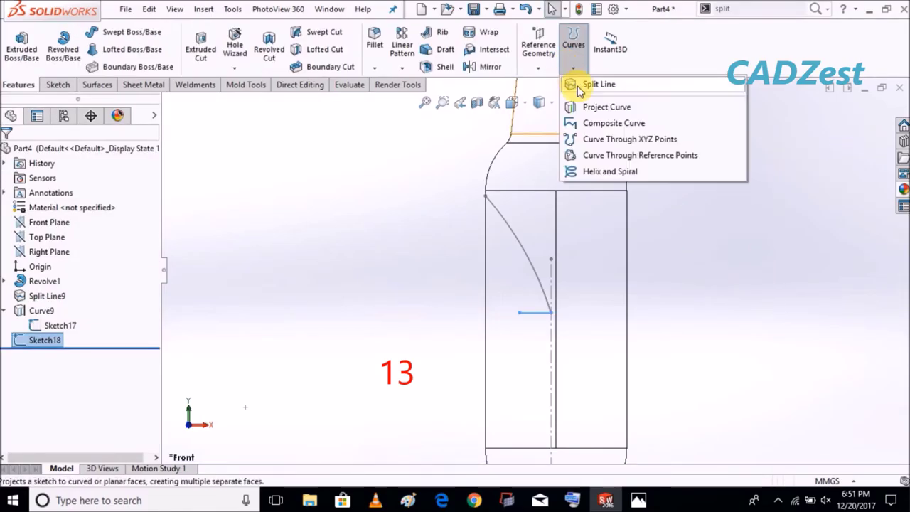
Step: Project Sketch18's 13 mm line onto the bottle's side face as Curve10
click(584, 109)
middle_drag(739, 265, 619, 351)
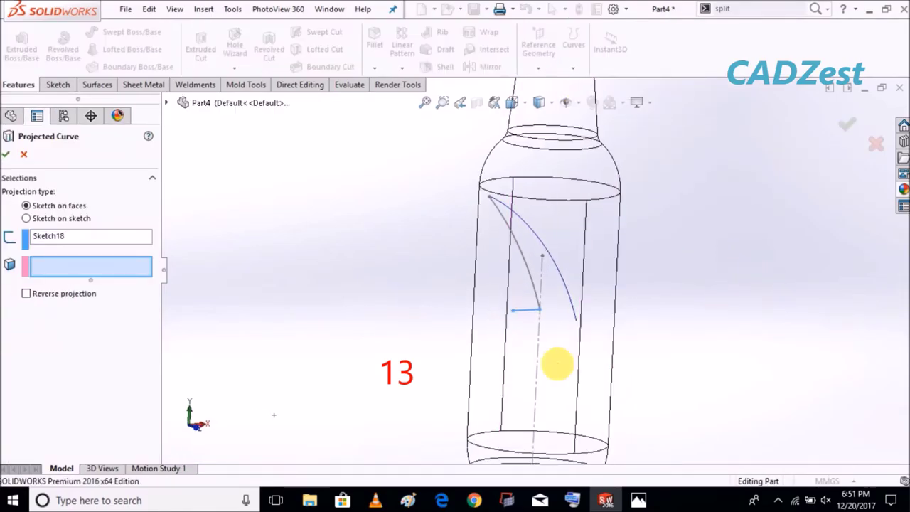
click(541, 371)
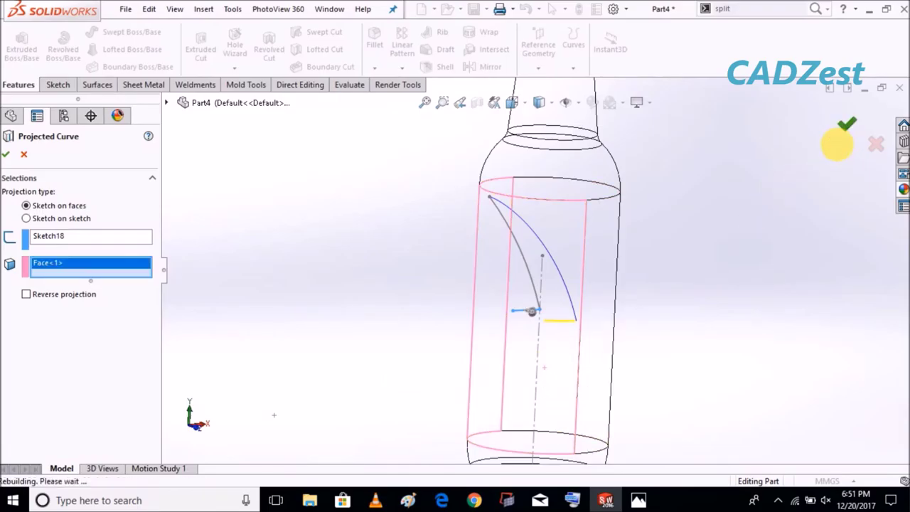
click(845, 133)
Step: Show Sketch18 under Curve10 and return to the front view
click(4, 340)
right_click(57, 351)
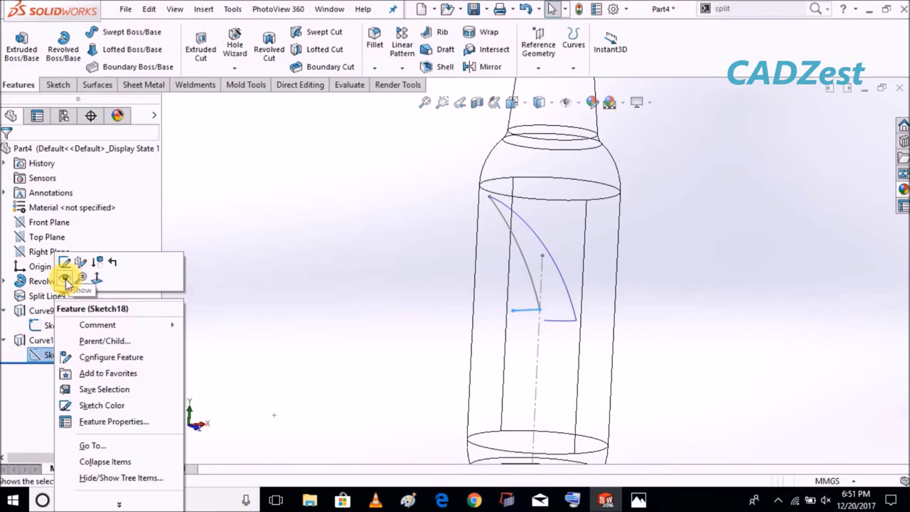
click(187, 310)
key(ctrl+1)
right_click(45, 225)
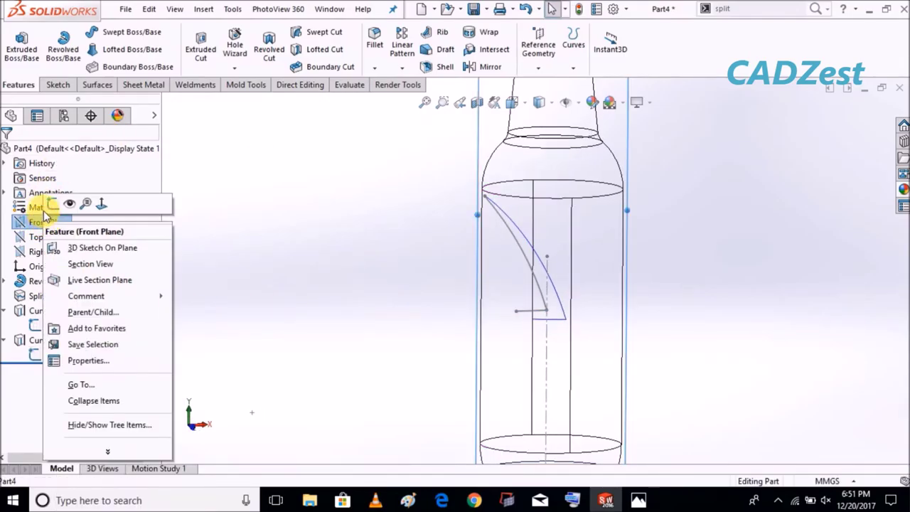
Step: Start Sketch19 on the Front Plane and draw a three-point arc for the label's curved corner
click(50, 205)
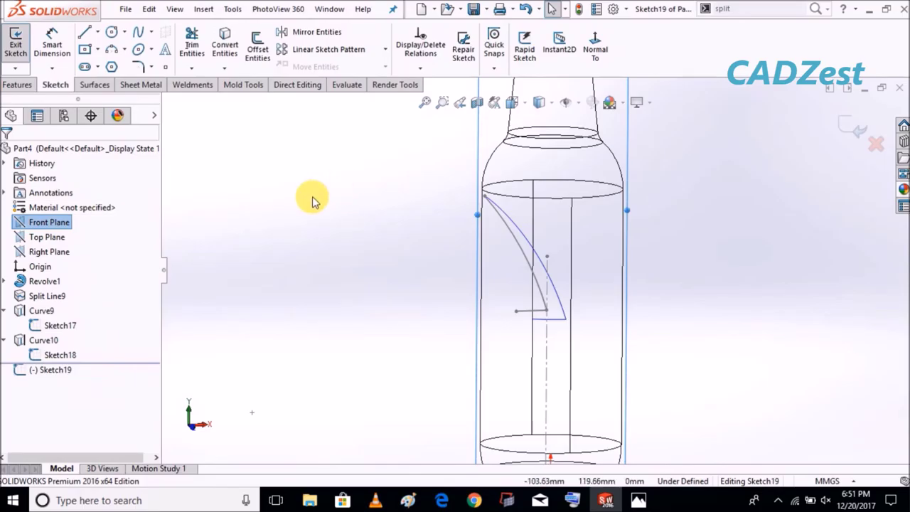
click(113, 50)
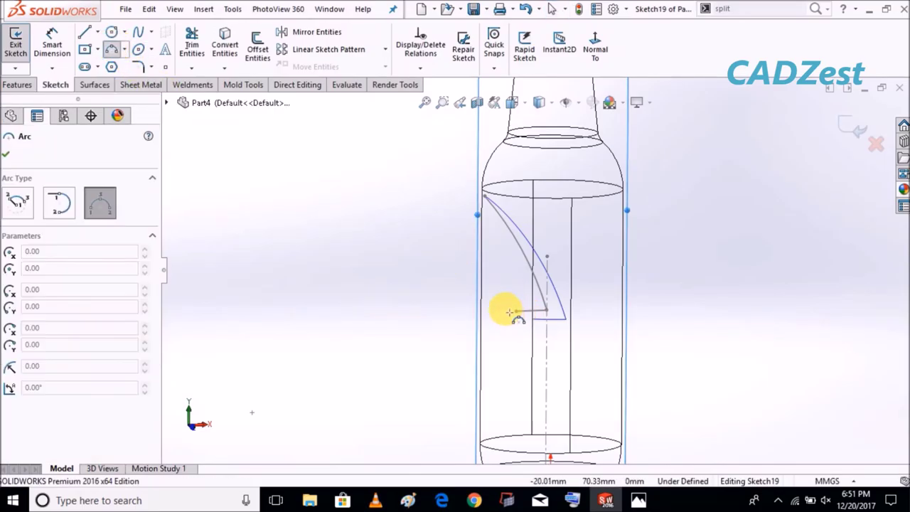
click(595, 46)
scroll(530, 336, down, 4)
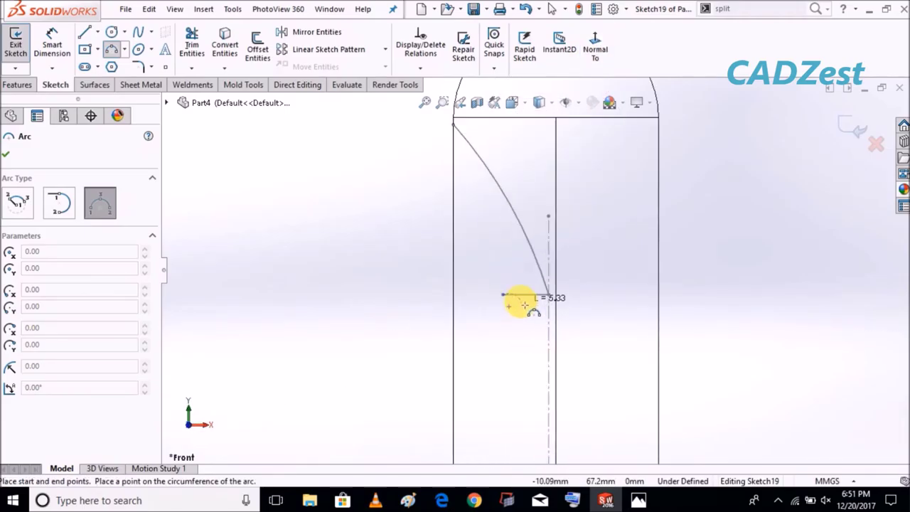
scroll(523, 304, down, 1)
click(473, 239)
key(Escape)
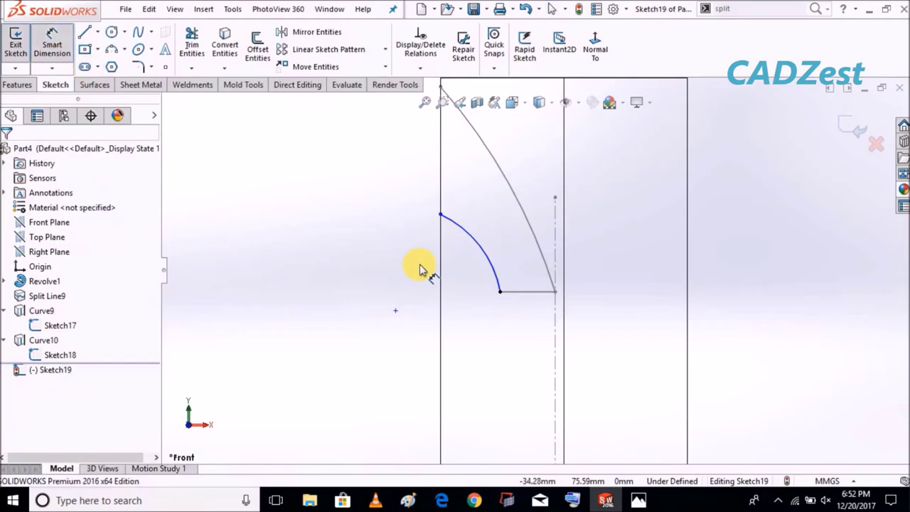
Step: Dimension the arc's upper endpoint 82.8 mm above the origin
click(441, 217)
scroll(507, 350, up, 3)
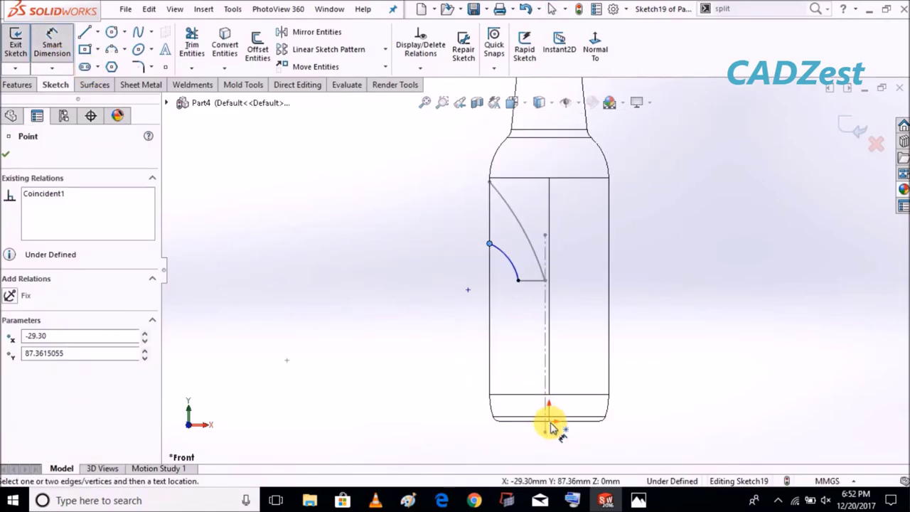
middle_drag(549, 407, 538, 422)
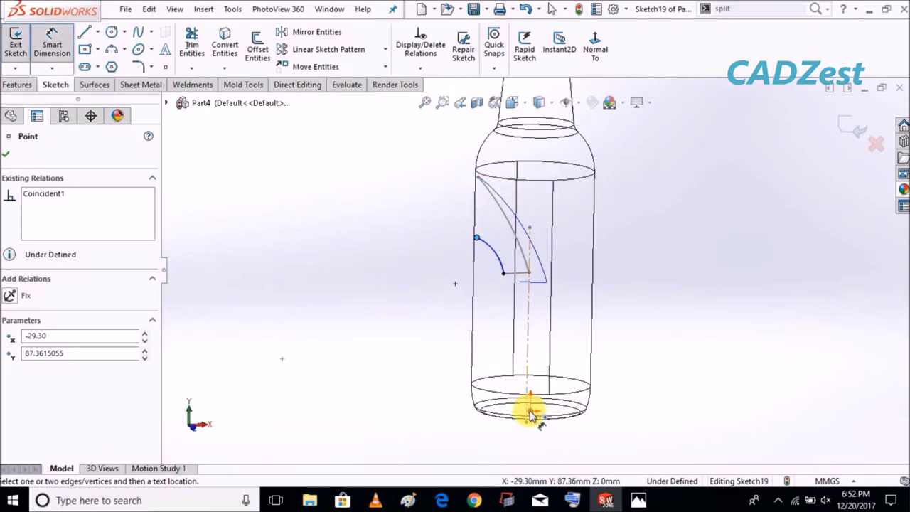
key(Escape)
click(364, 351)
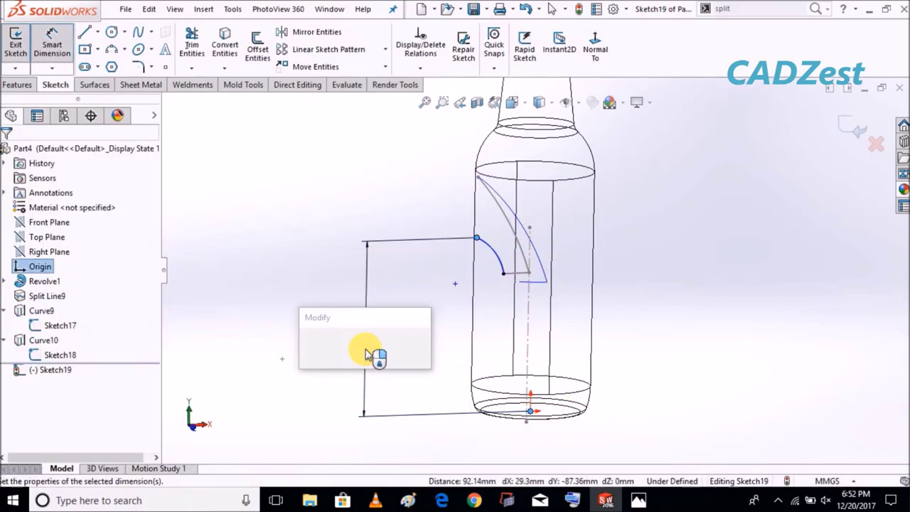
text(82.8)
key(Return)
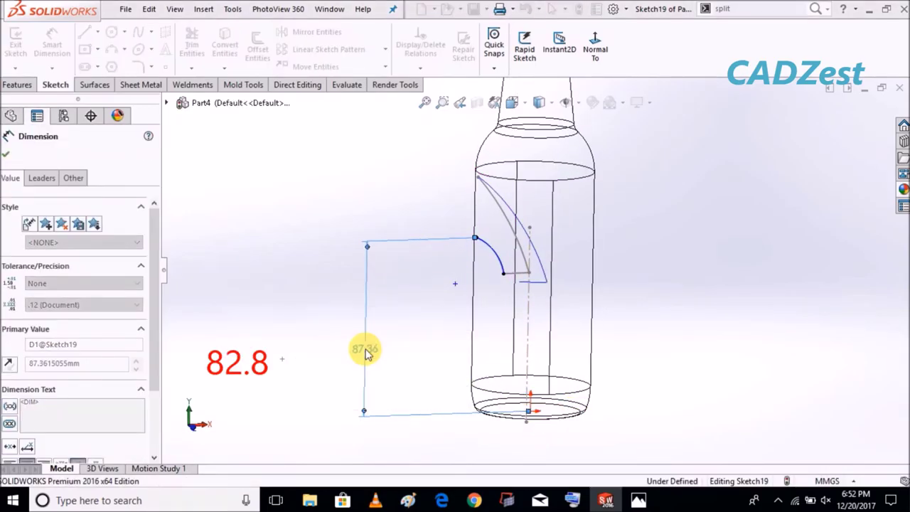
key(Escape)
Step: Draw a vertical construction centerline straight down from the arc's lower end
click(595, 50)
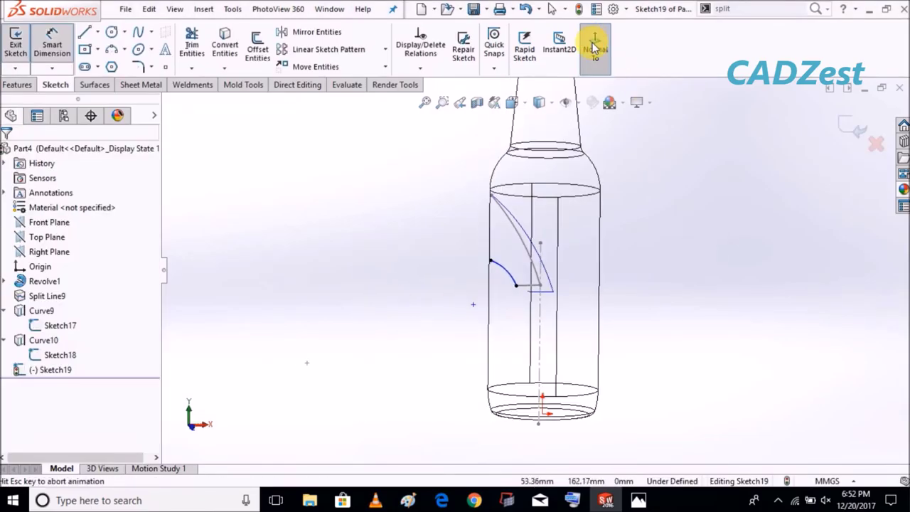
scroll(561, 379, down, 5)
right_click(346, 175)
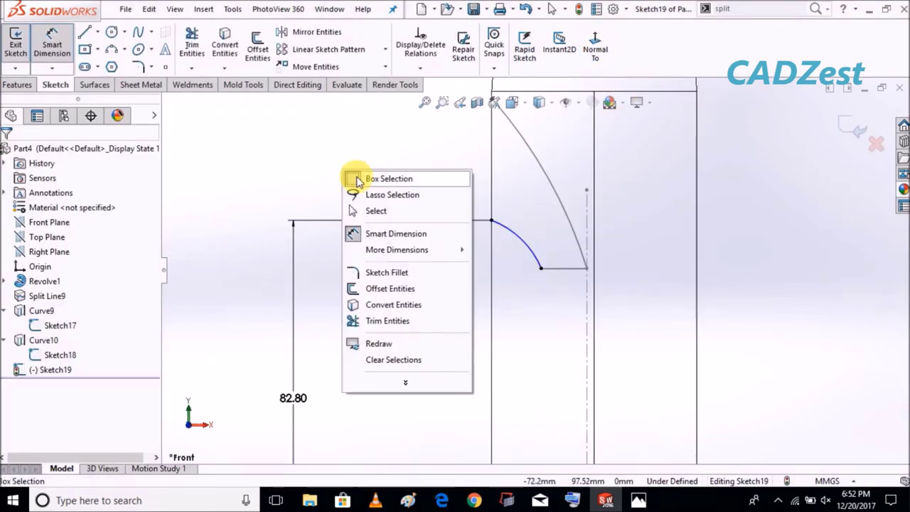
click(376, 210)
click(98, 31)
click(117, 64)
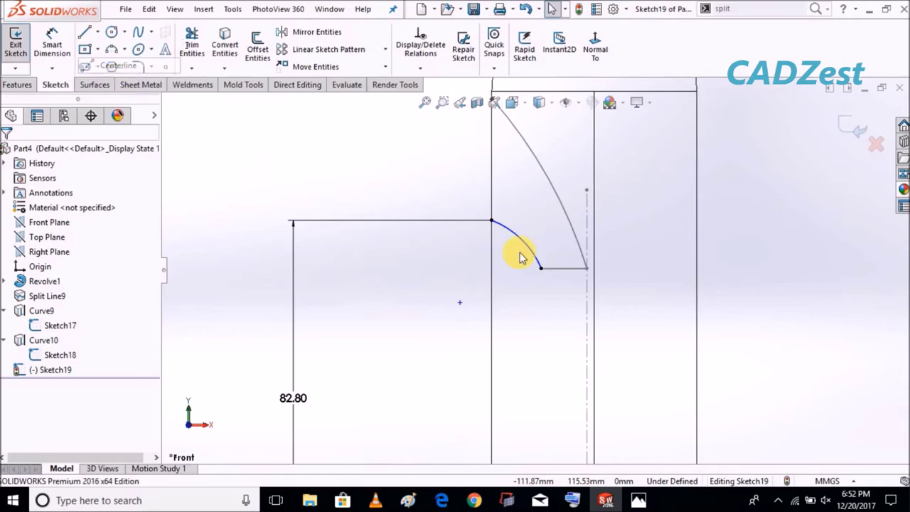
click(542, 269)
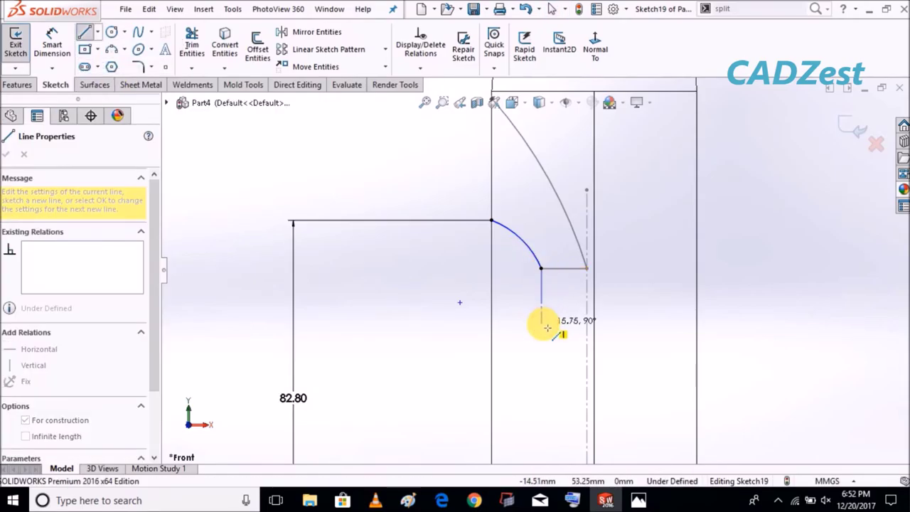
click(542, 323)
key(Escape)
key(Escape)
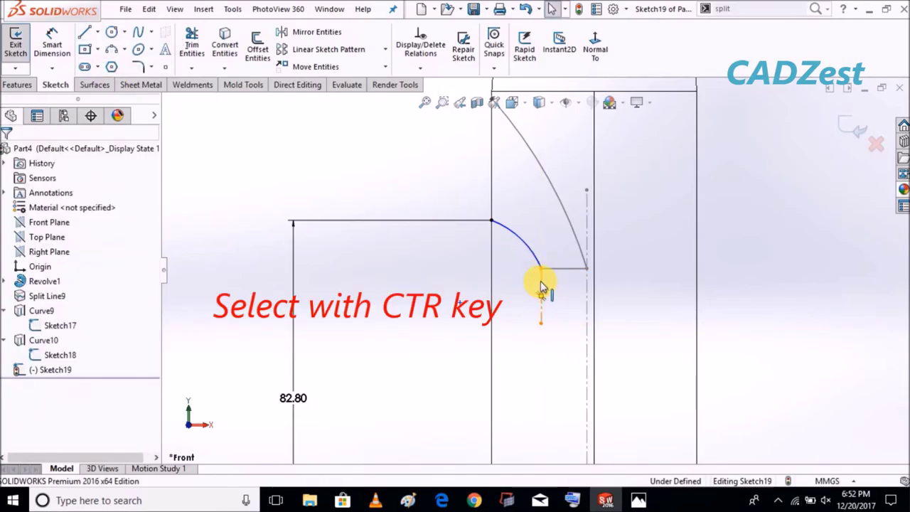
Step: Make the arc tangent to the centerline, delete the centerline, and exit Sketch19
click(542, 295)
click(526, 246)
ctrl+click(541, 299)
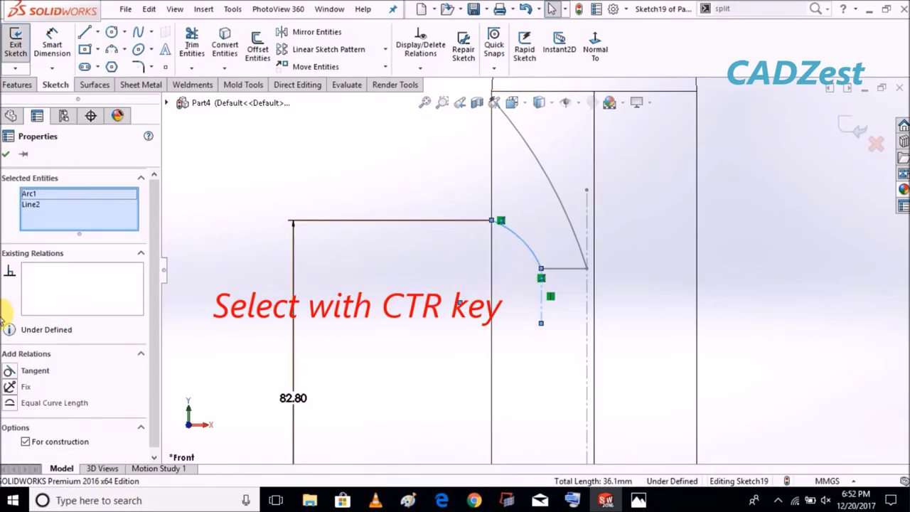
click(9, 372)
click(363, 275)
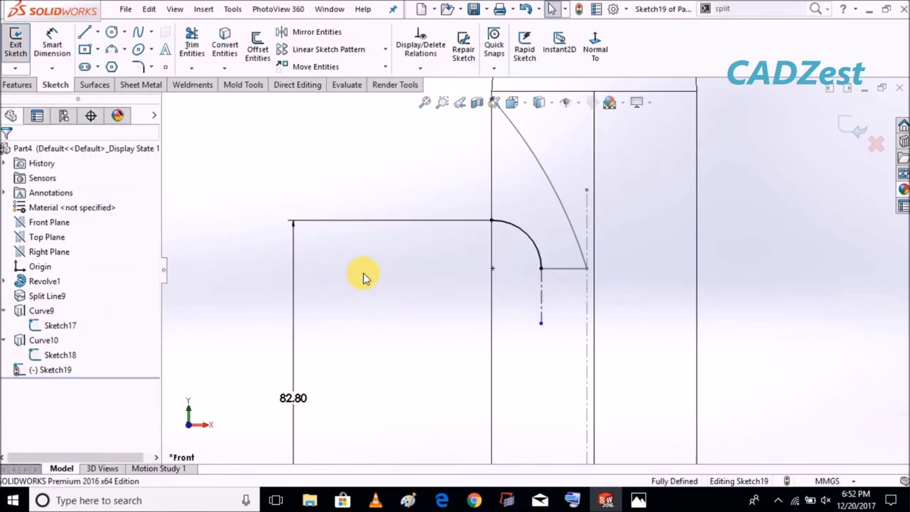
right_click(542, 286)
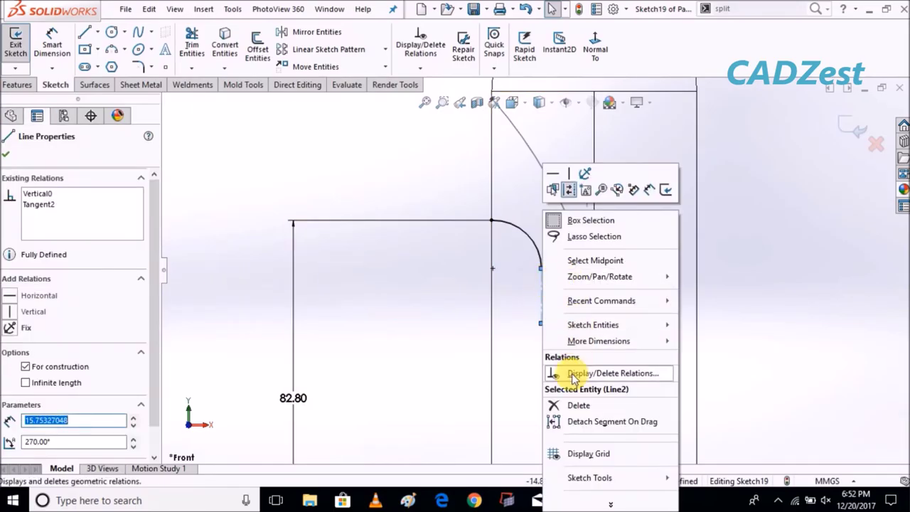
click(577, 418)
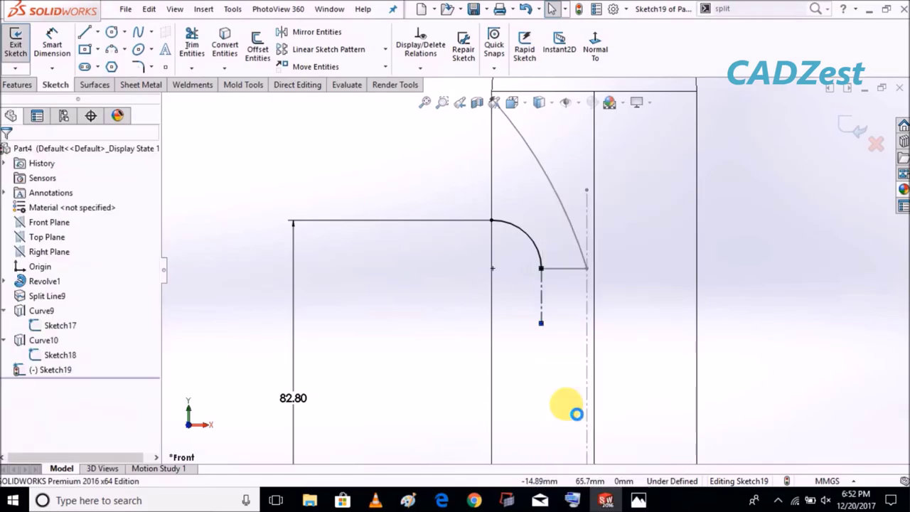
click(850, 129)
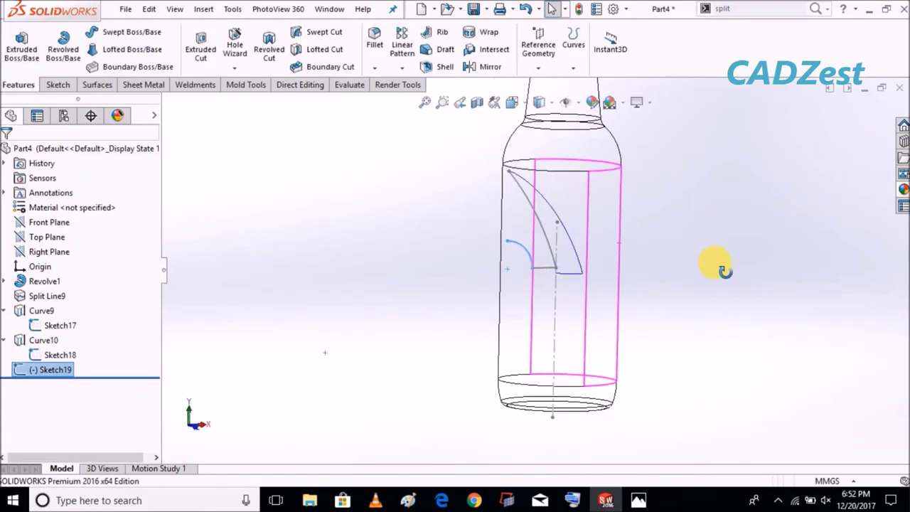
Step: Project Sketch19 onto the bottle's body face as Curve11
click(576, 69)
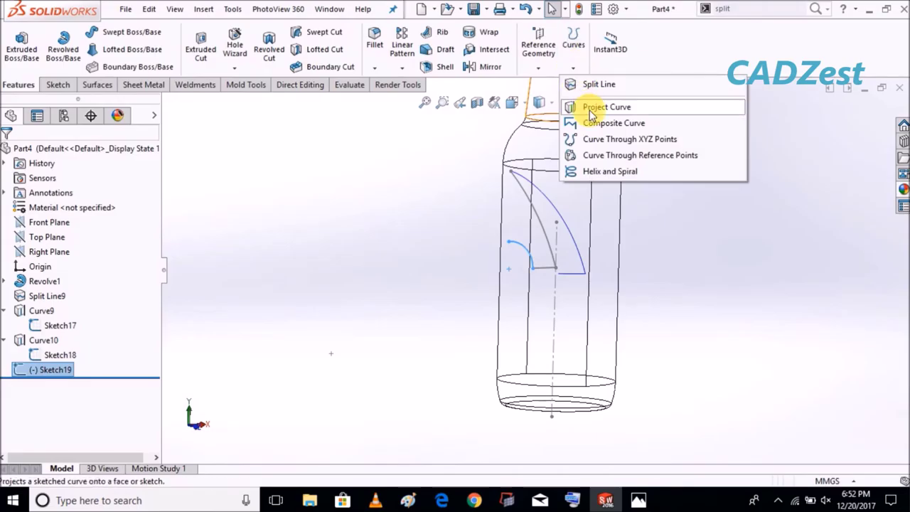
click(582, 108)
click(538, 321)
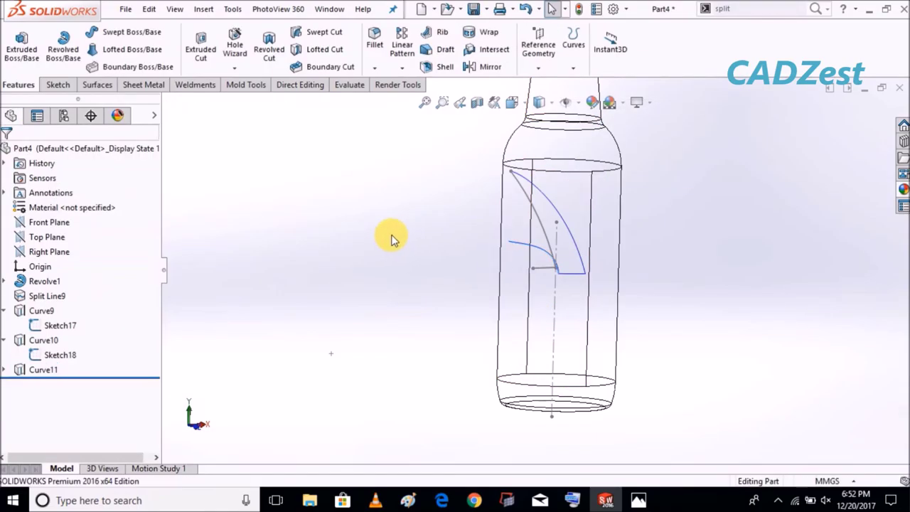
mouse_move(391, 238)
middle_down()
mouse_move(386, 268)
mouse_move(384, 239)
mouse_move(471, 228)
middle_up()
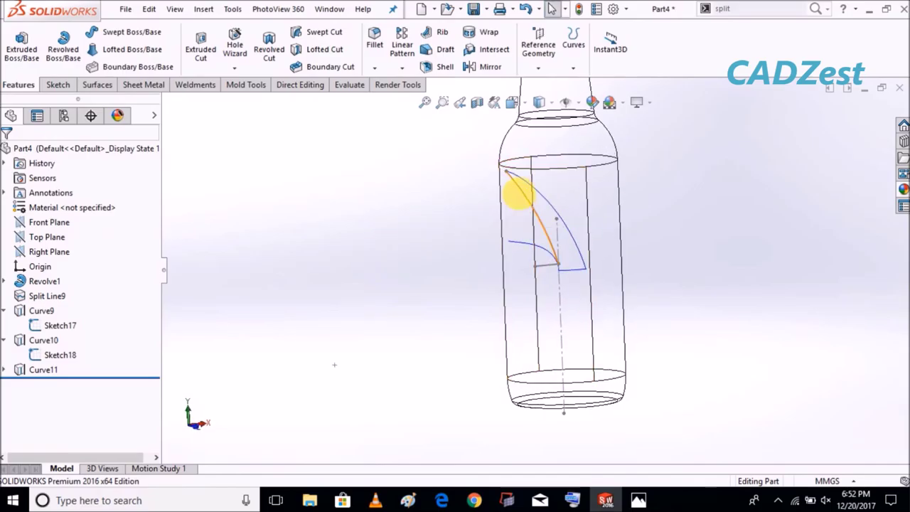
Step: Hide Sketch17 and Sketch18 so the bottle displays shaded again
right_click(521, 199)
key(Escape)
click(545, 270)
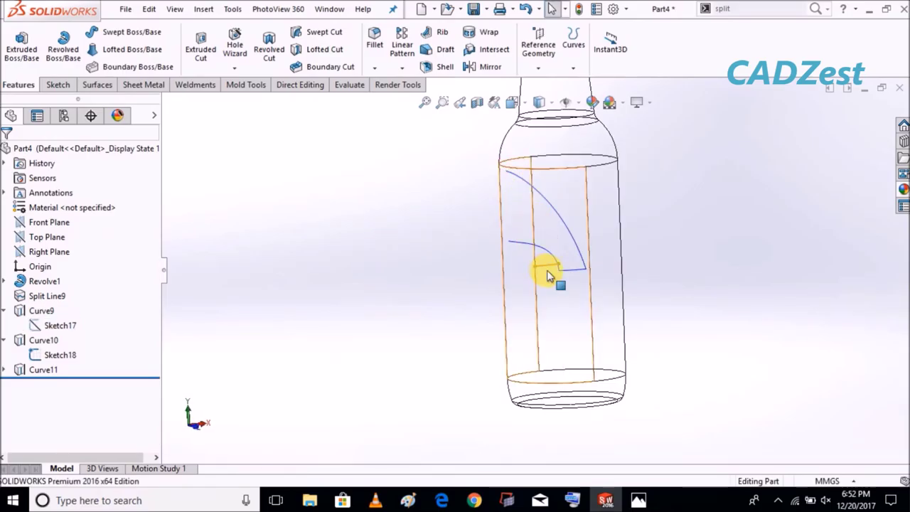
right_click(548, 270)
click(566, 239)
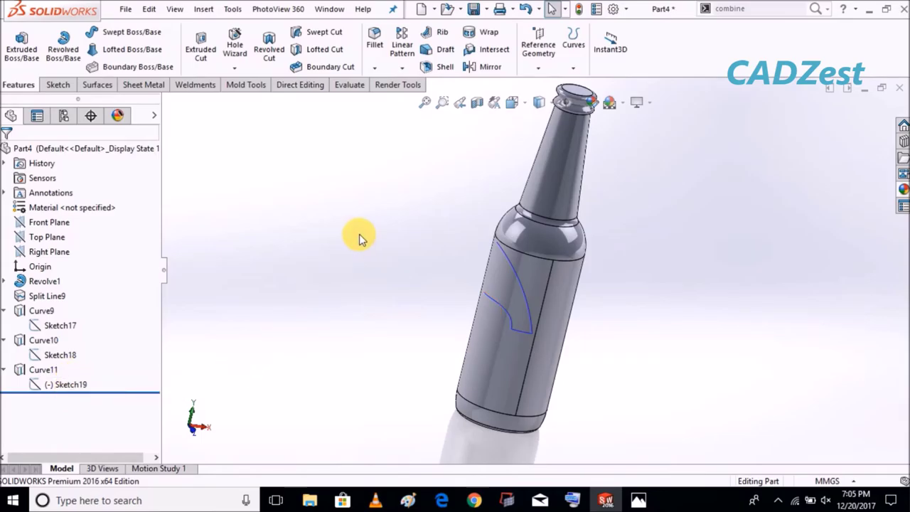
mouse_move(359, 238)
middle_down()
mouse_move(416, 248)
mouse_move(386, 248)
mouse_move(345, 219)
mouse_move(366, 226)
mouse_move(316, 267)
middle_up()
Step: Project Sketch17 onto the bottle's body face with the direction flipped, creating Curve15
click(572, 44)
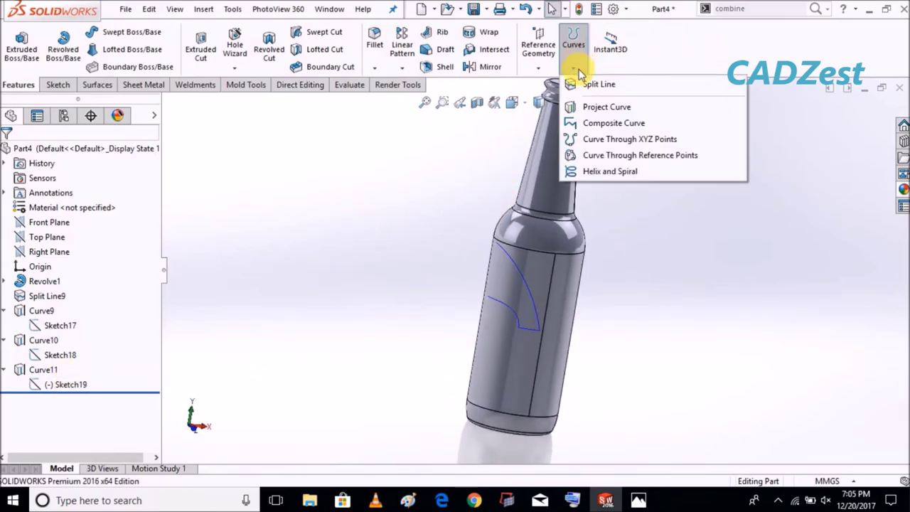
click(587, 106)
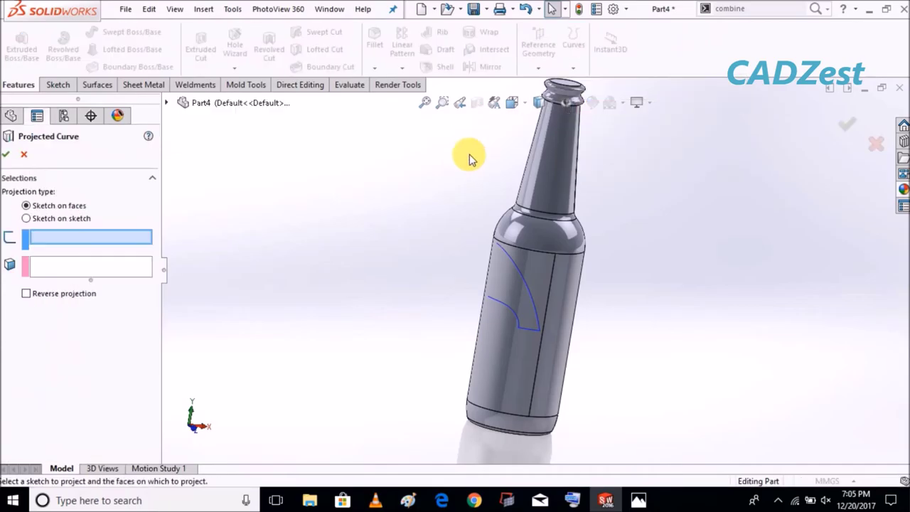
click(165, 103)
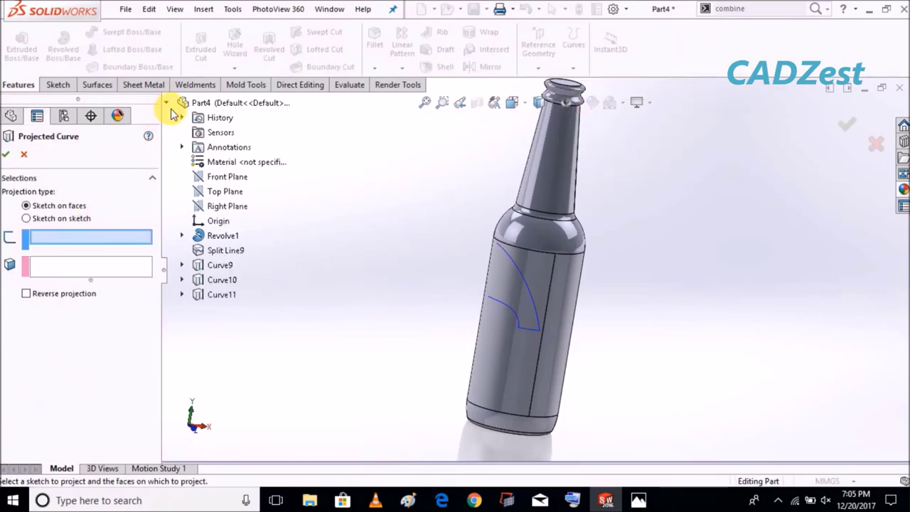
click(182, 265)
click(236, 280)
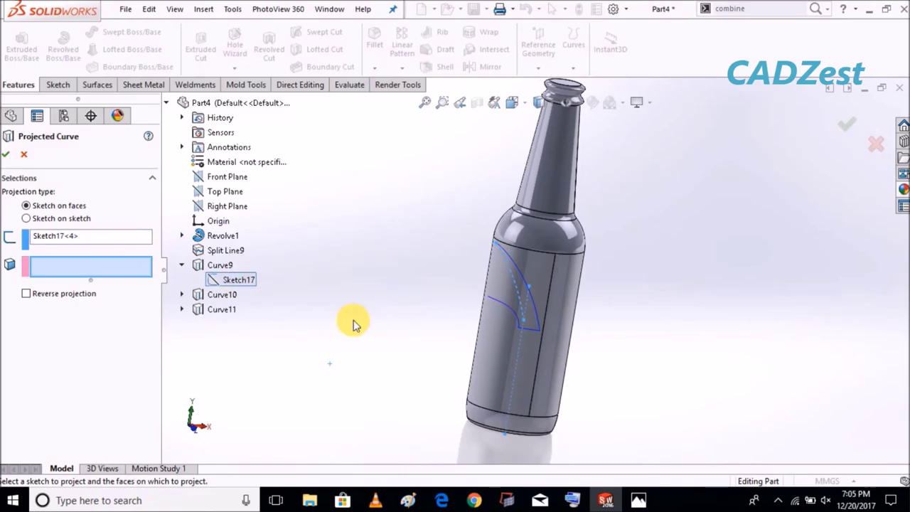
click(501, 370)
click(26, 294)
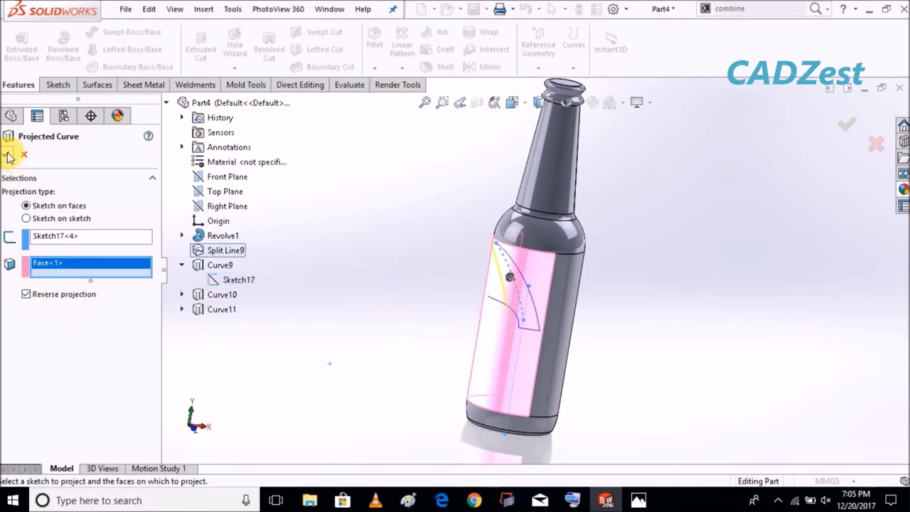
click(6, 154)
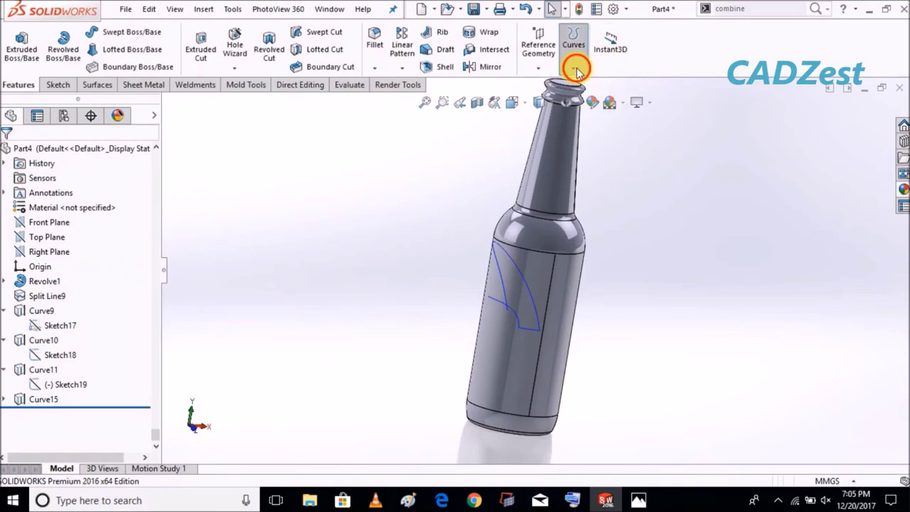
Step: Project Sketch18 onto the bottle's body face as Curve16
click(574, 58)
click(587, 108)
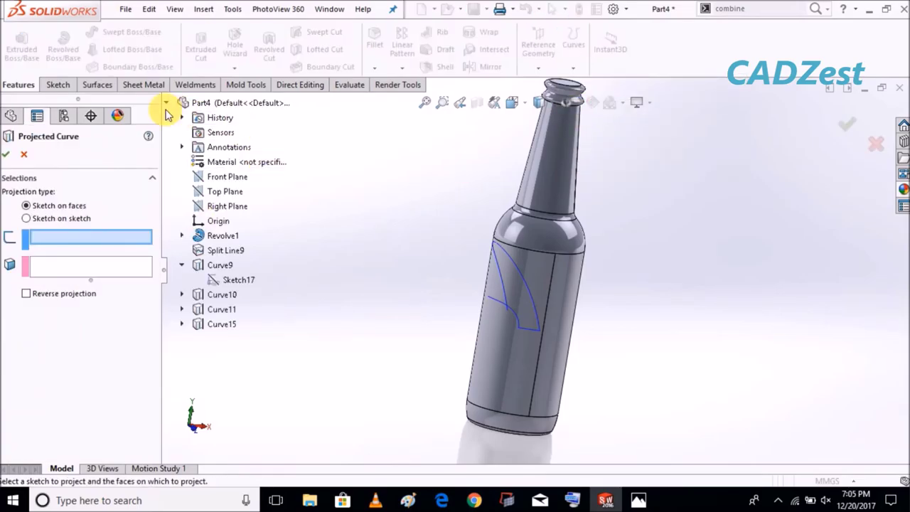
click(238, 309)
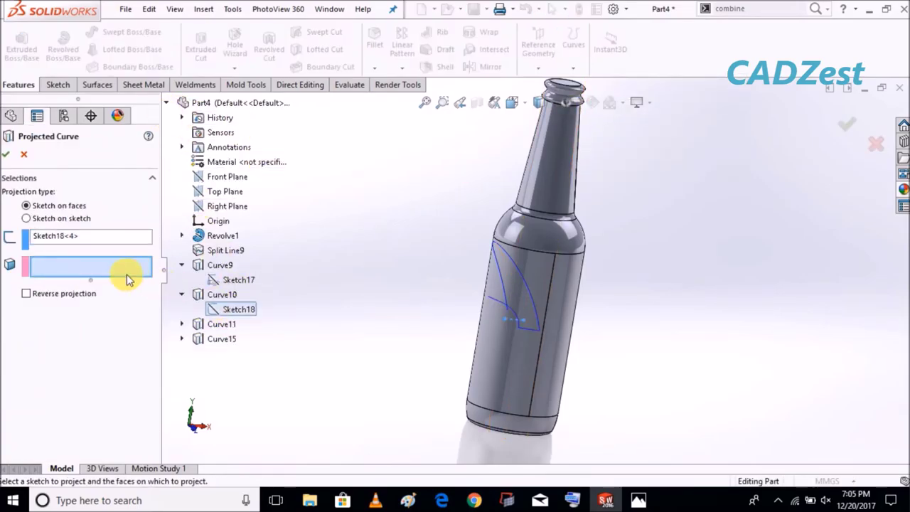
click(528, 379)
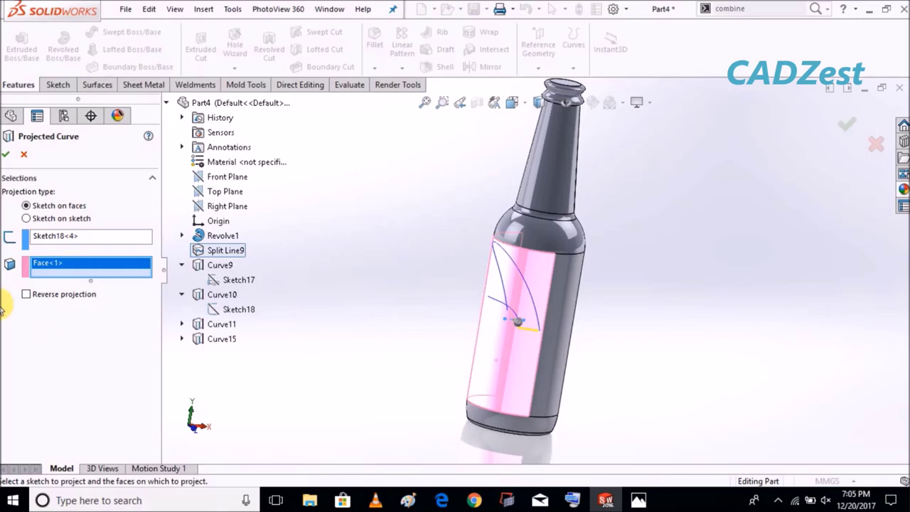
mouse_move(439, 285)
middle_down()
mouse_move(471, 299)
mouse_move(368, 289)
middle_up()
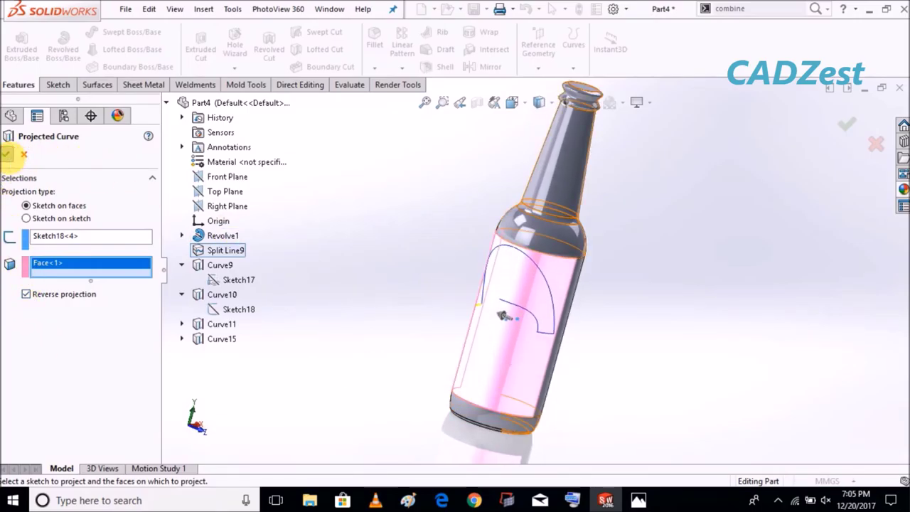
click(6, 153)
mouse_move(420, 244)
middle_down()
mouse_move(477, 274)
mouse_move(424, 265)
mouse_move(417, 244)
middle_up()
Step: Project Sketch19 onto the bottle's label face as Curve17
click(573, 55)
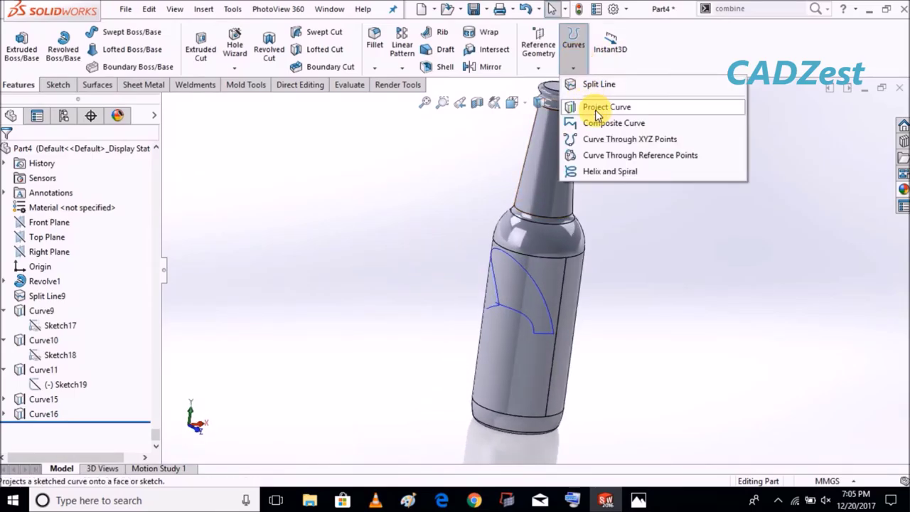
click(597, 108)
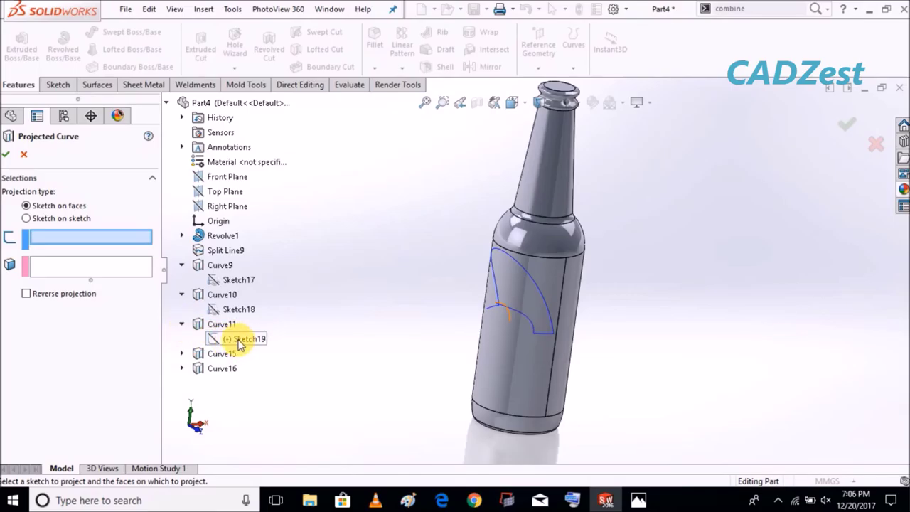
click(242, 339)
mouse_move(426, 254)
middle_down()
mouse_move(442, 294)
mouse_move(430, 276)
middle_up()
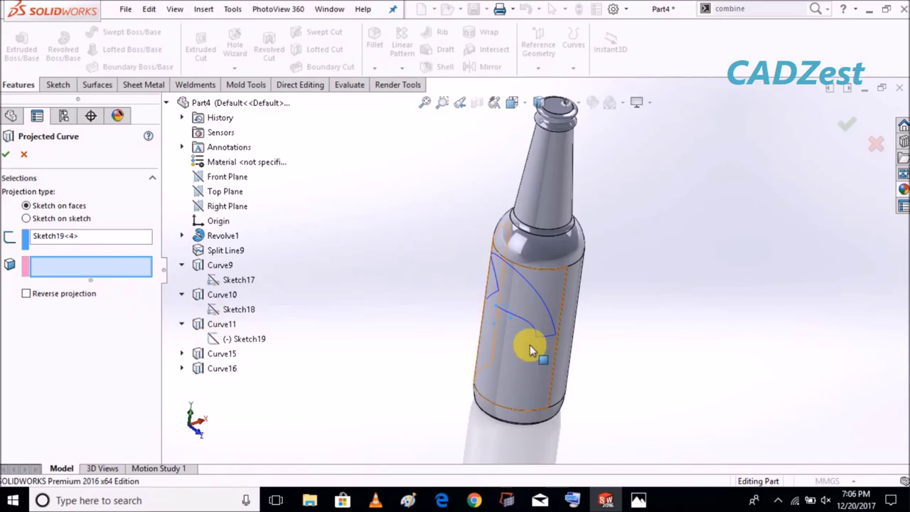
click(507, 335)
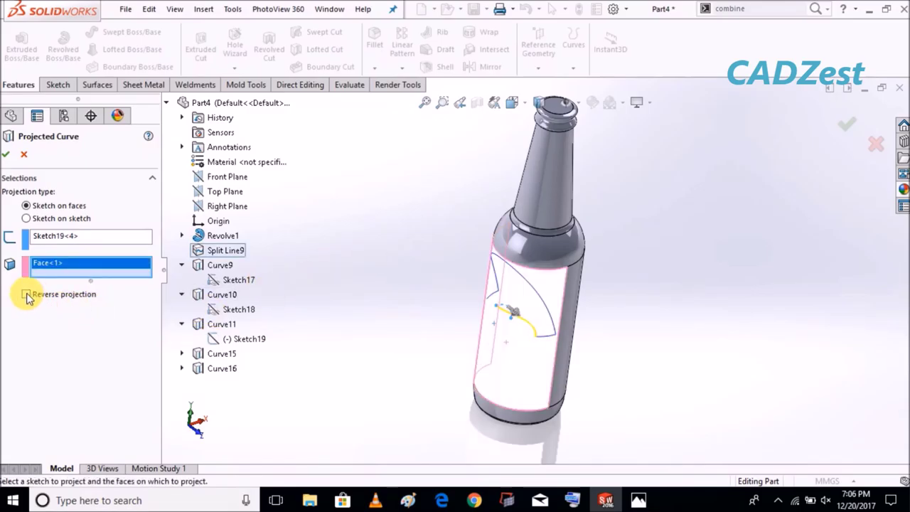
click(6, 155)
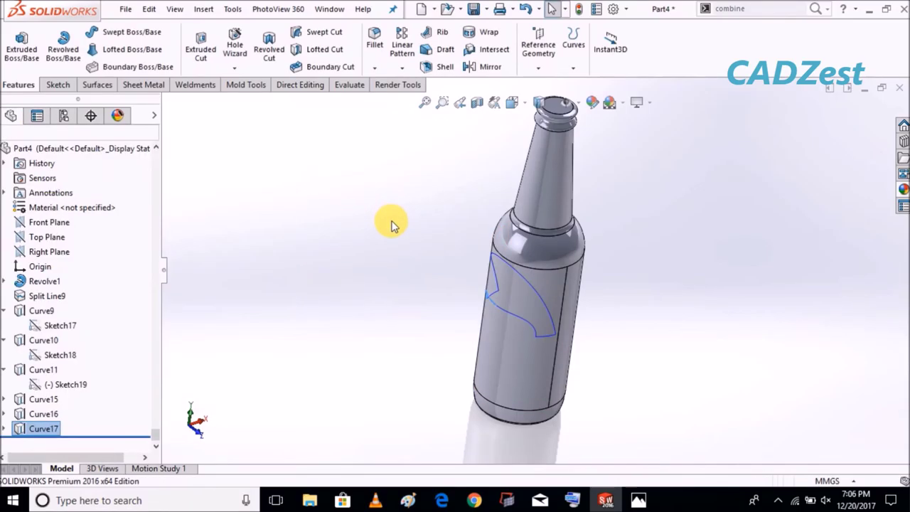
mouse_move(412, 294)
middle_down()
mouse_move(446, 194)
mouse_move(432, 219)
mouse_move(400, 229)
middle_up()
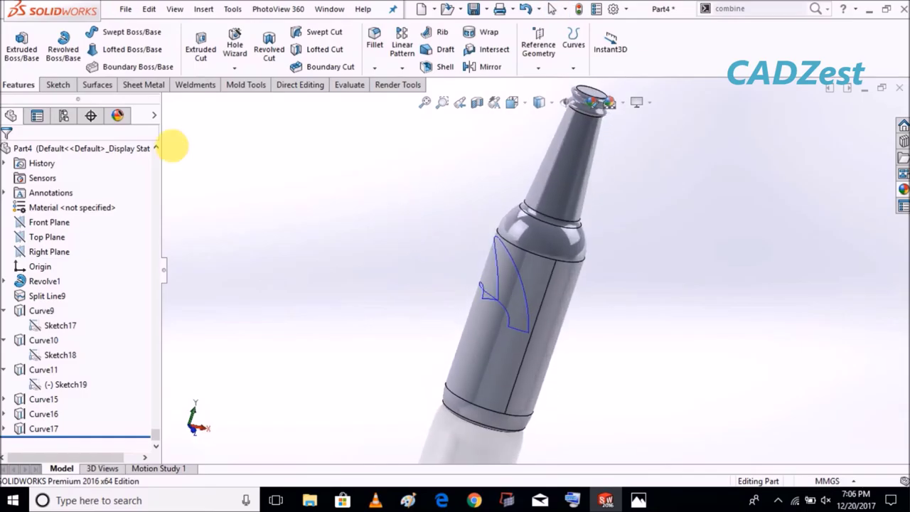
click(49, 86)
Step: Start a new 3D sketch and pick the first label curve on the bottle
click(15, 67)
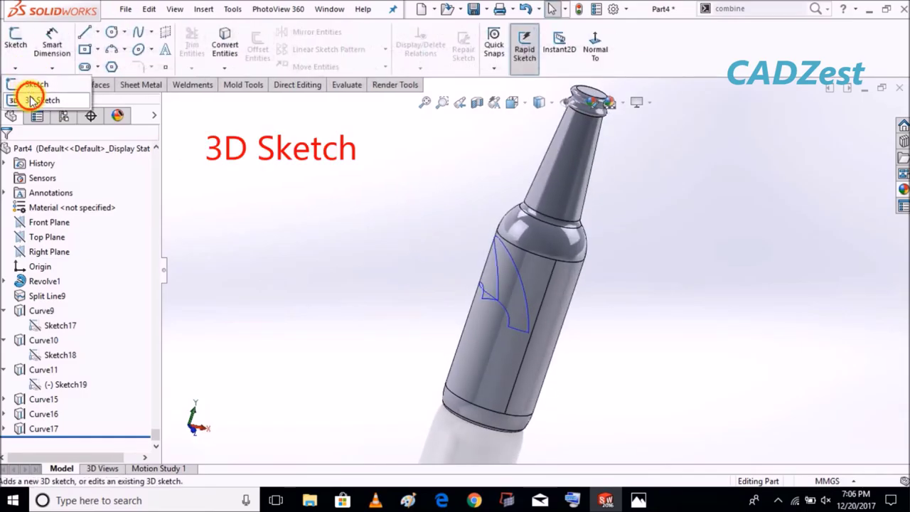
click(29, 95)
mouse_move(334, 206)
middle_down()
mouse_move(365, 240)
mouse_move(288, 248)
mouse_move(294, 240)
mouse_move(504, 243)
middle_up()
click(506, 244)
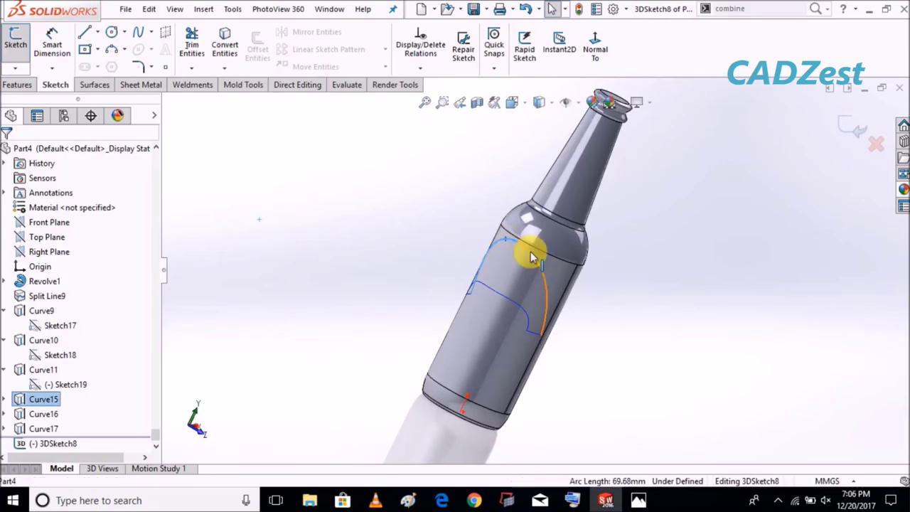
Step: Convert the six label-outline edges into sketch curves and close 3DSketch8
click(222, 42)
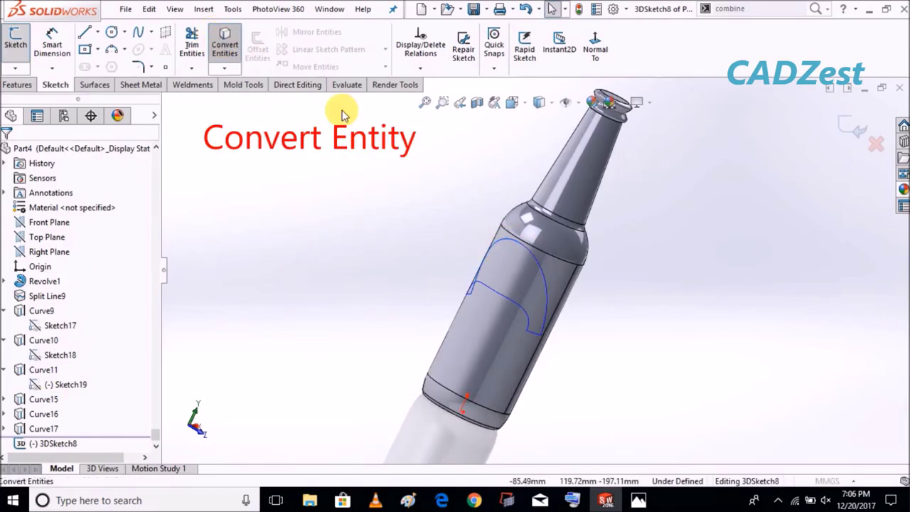
click(503, 245)
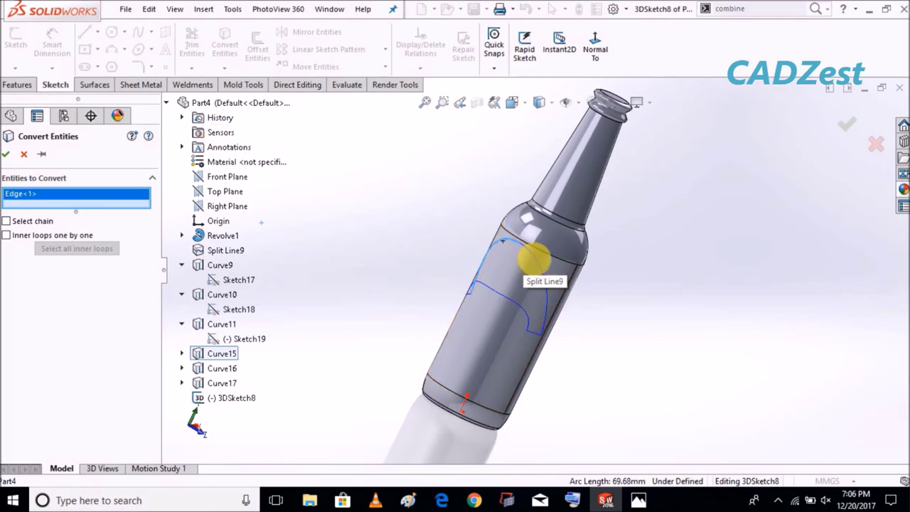
click(533, 333)
click(533, 339)
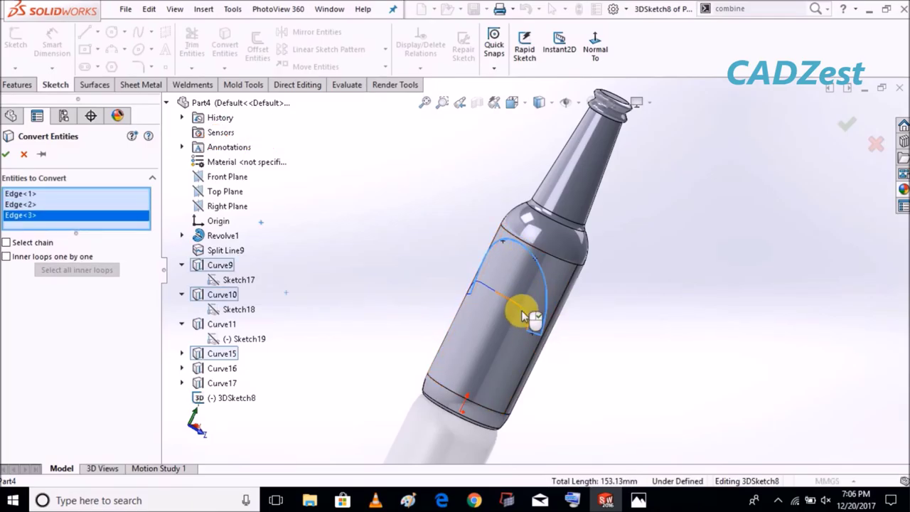
click(504, 292)
mouse_move(504, 292)
middle_down()
mouse_move(545, 305)
mouse_move(530, 302)
middle_up()
click(518, 290)
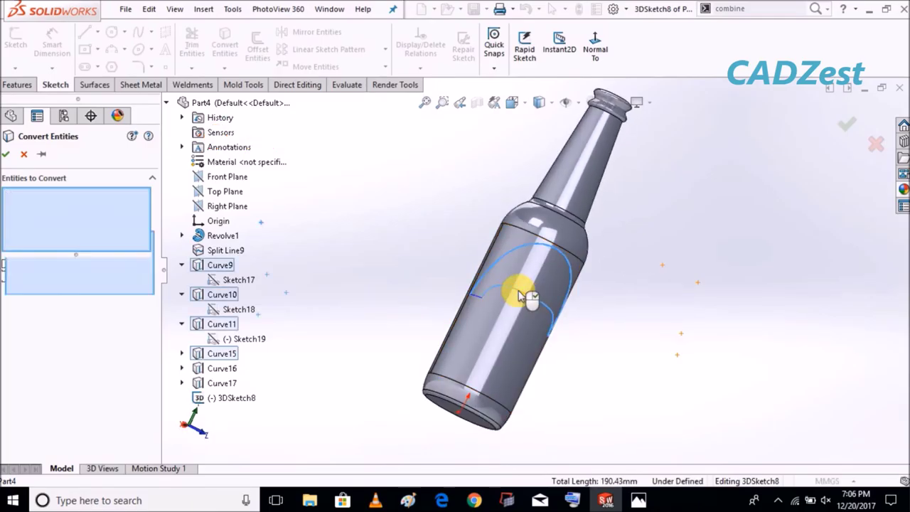
click(474, 295)
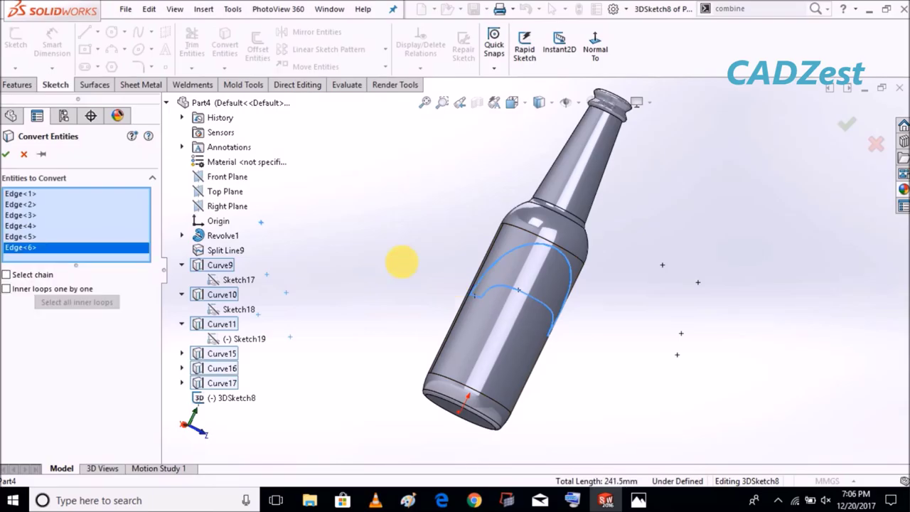
click(7, 158)
mouse_move(388, 178)
middle_down()
mouse_move(305, 193)
mouse_move(277, 163)
mouse_move(315, 183)
middle_up()
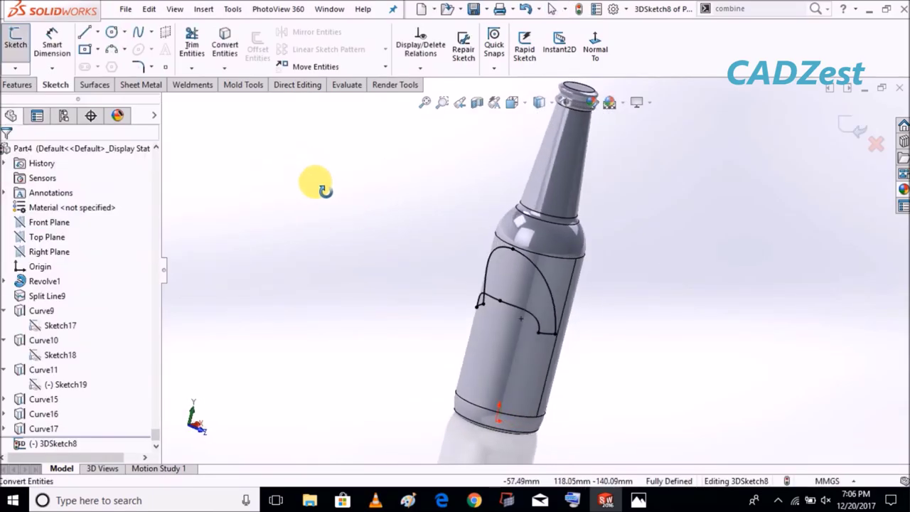
click(848, 135)
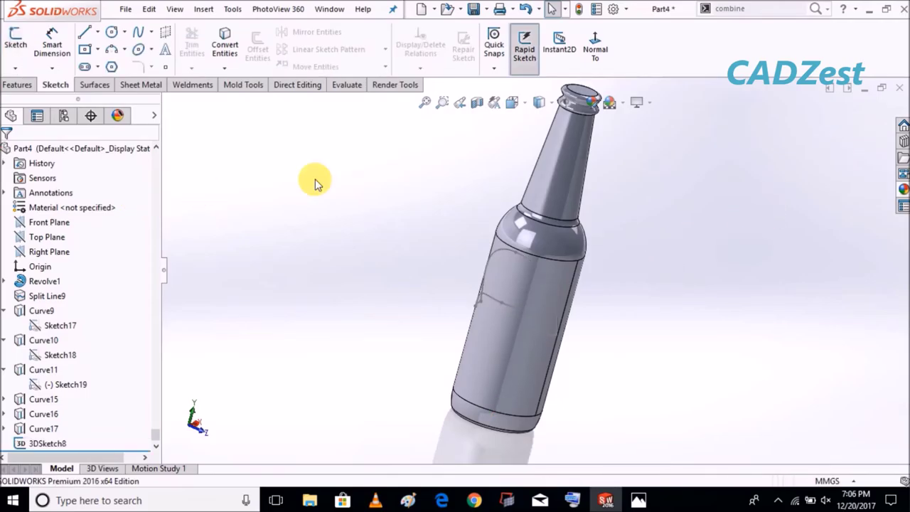
Step: Create Surface-Offset3, a 0 mm offset copy of the bottle body face
middle_drag(368, 186, 381, 203)
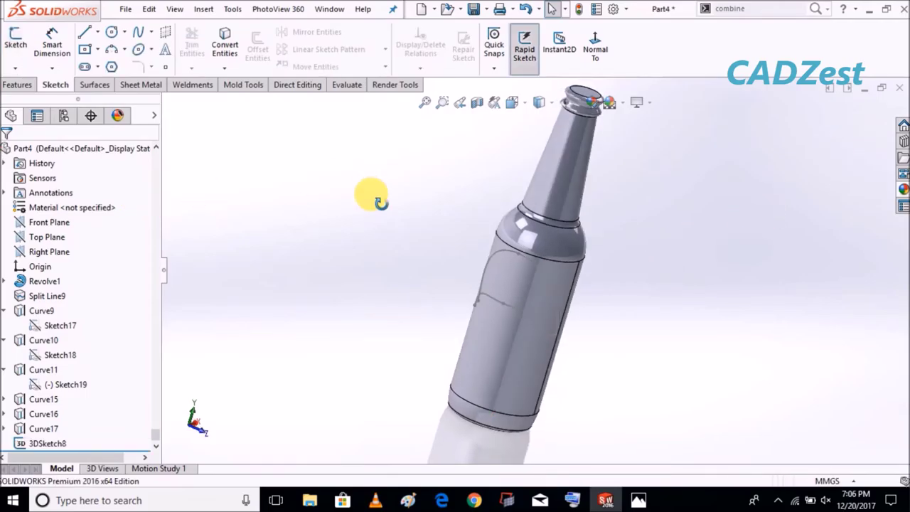
click(108, 87)
click(287, 50)
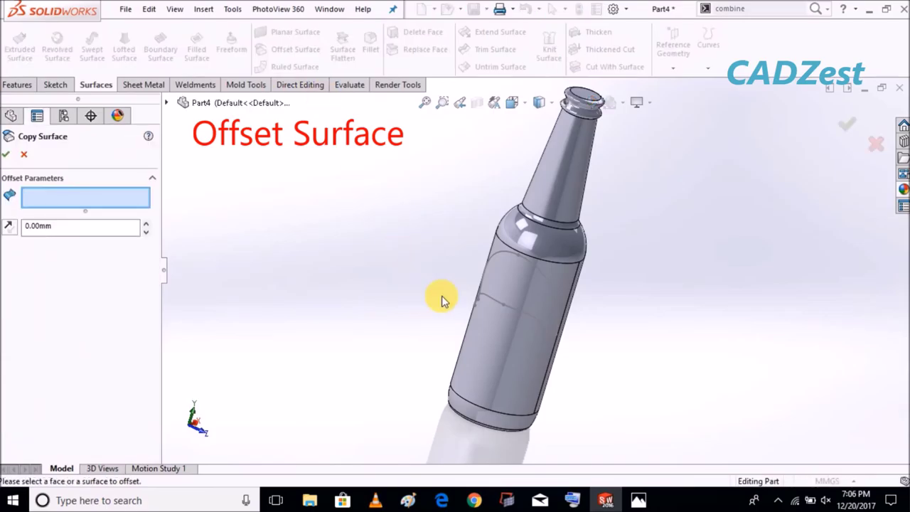
click(511, 361)
middle_drag(417, 233, 362, 239)
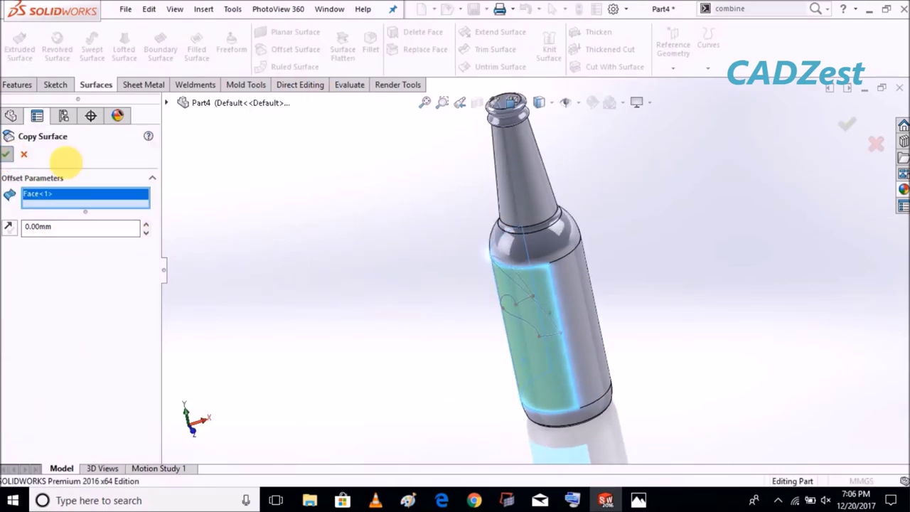
middle_drag(341, 191, 352, 163)
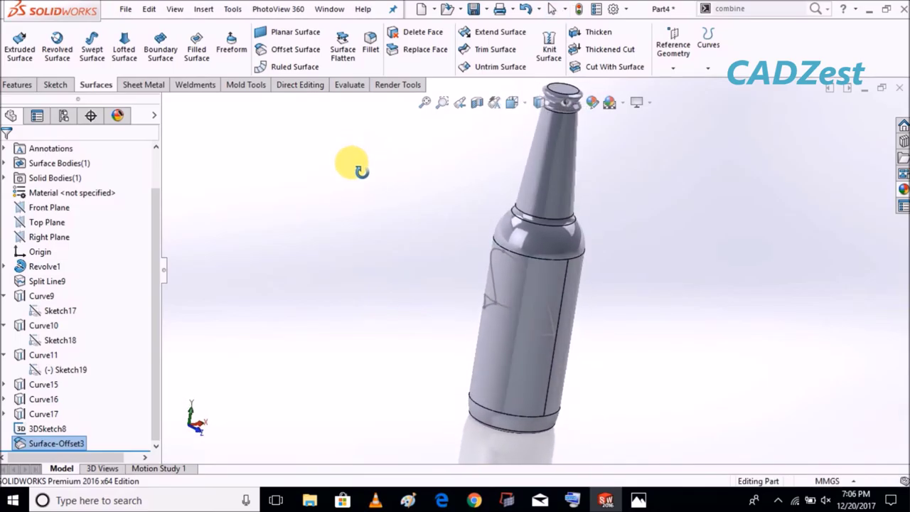
click(362, 171)
Step: Trim the offset surface with 3DSketch8 as the tool, keeping only the label region
click(486, 54)
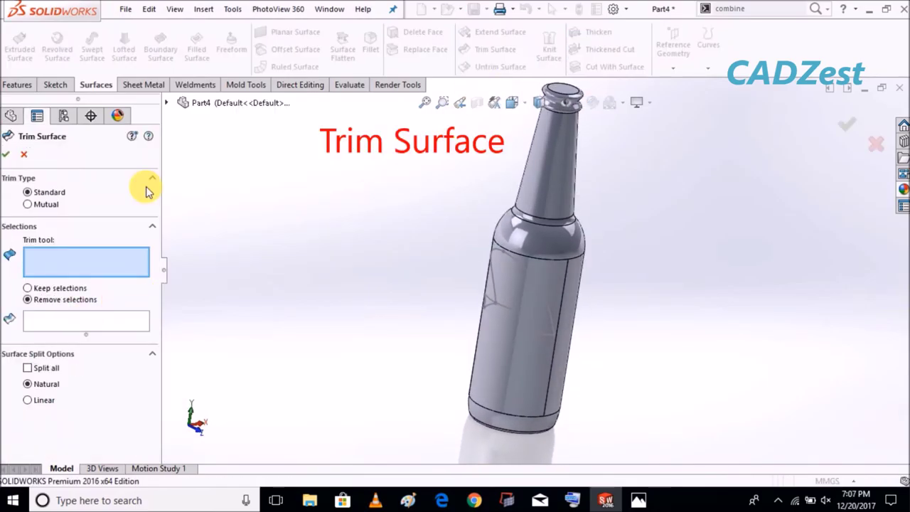
click(164, 104)
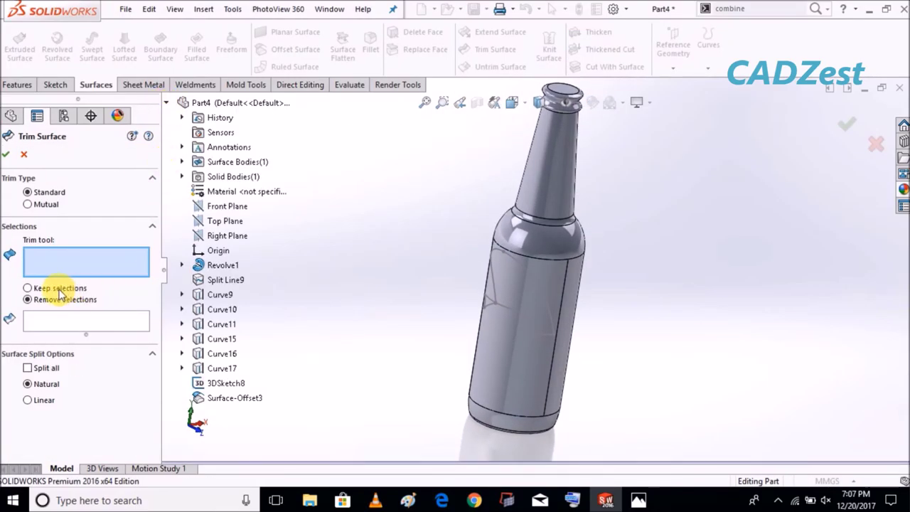
click(229, 400)
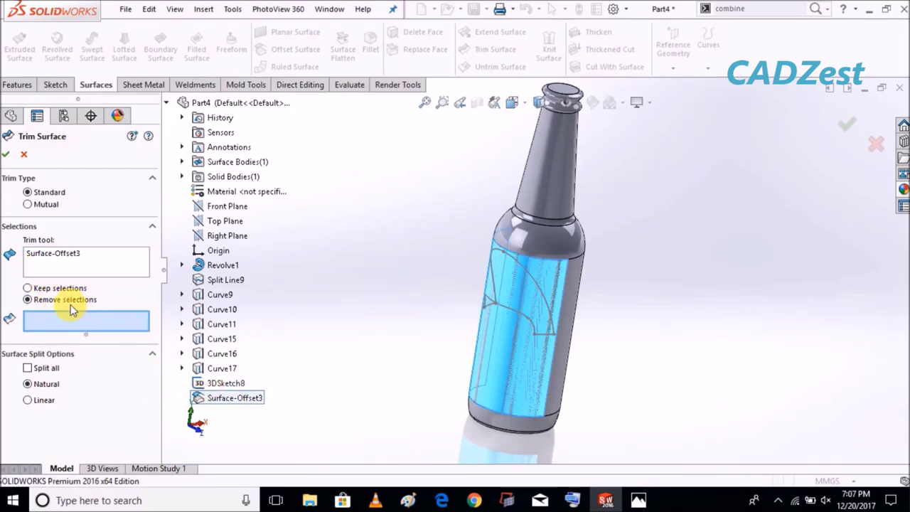
right_click(61, 255)
click(75, 259)
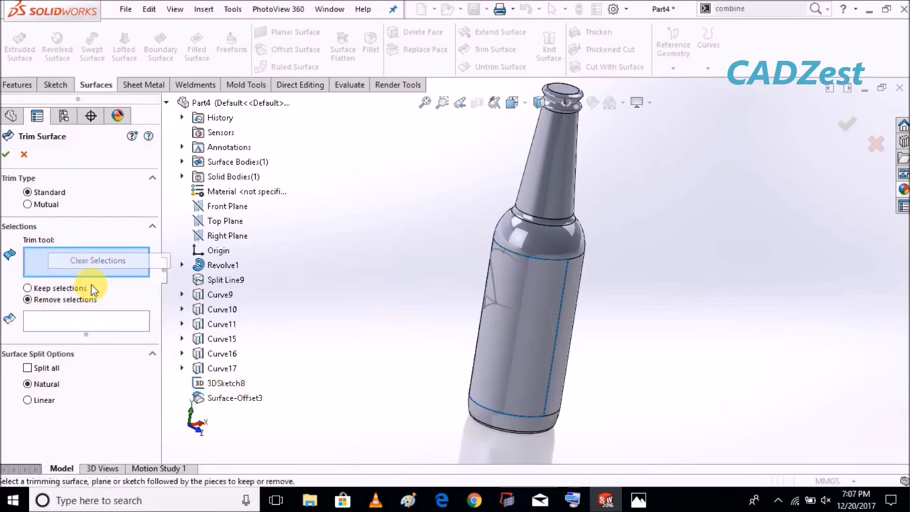
click(234, 385)
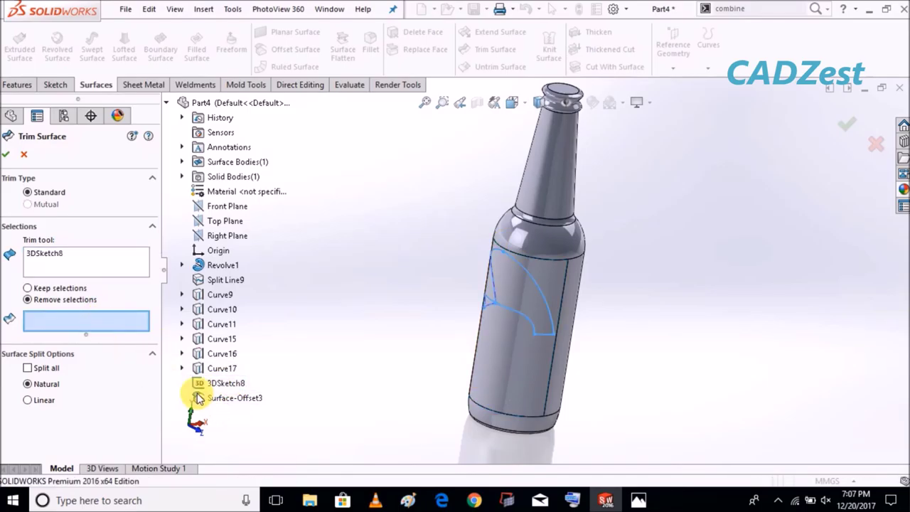
click(247, 398)
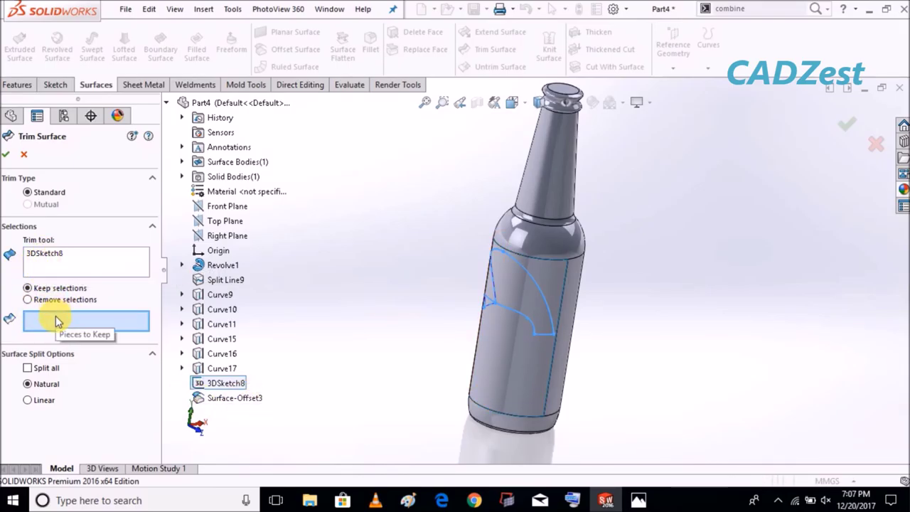
click(516, 353)
middle_drag(320, 273, 348, 284)
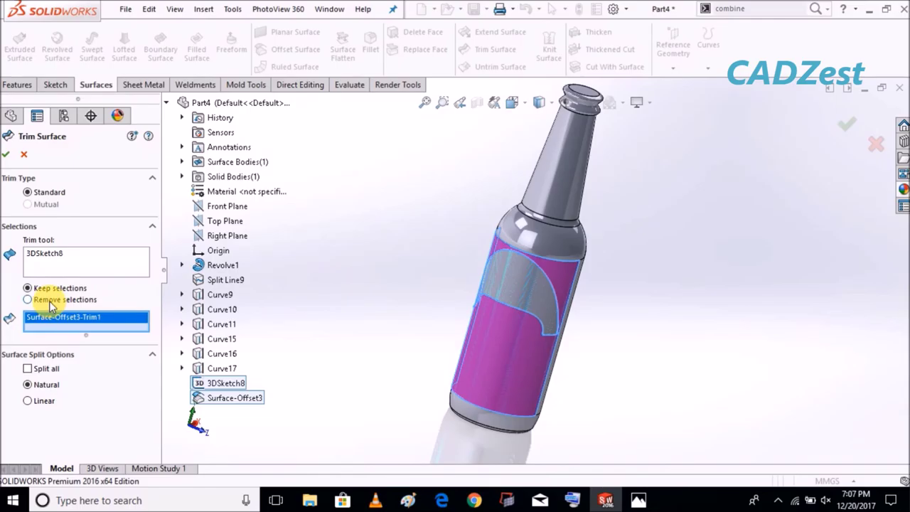
click(6, 153)
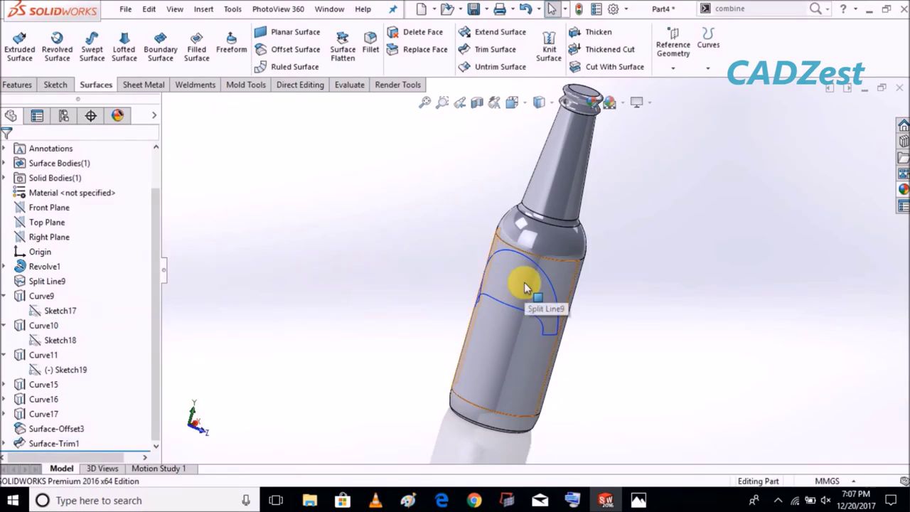
Step: Hide the bottle body and start a 2.00 mm Thicken of Surface-Trim1
click(42, 443)
middle_drag(244, 325, 460, 203)
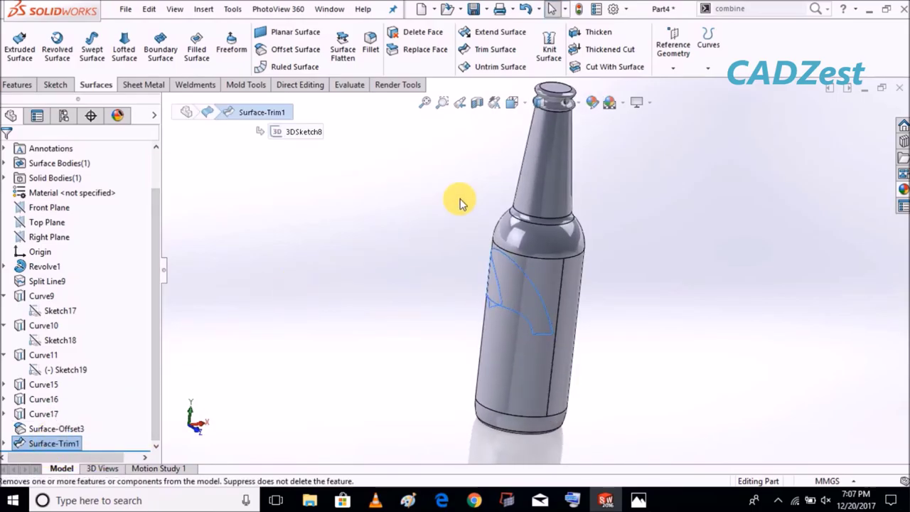
right_click(551, 167)
key(Escape)
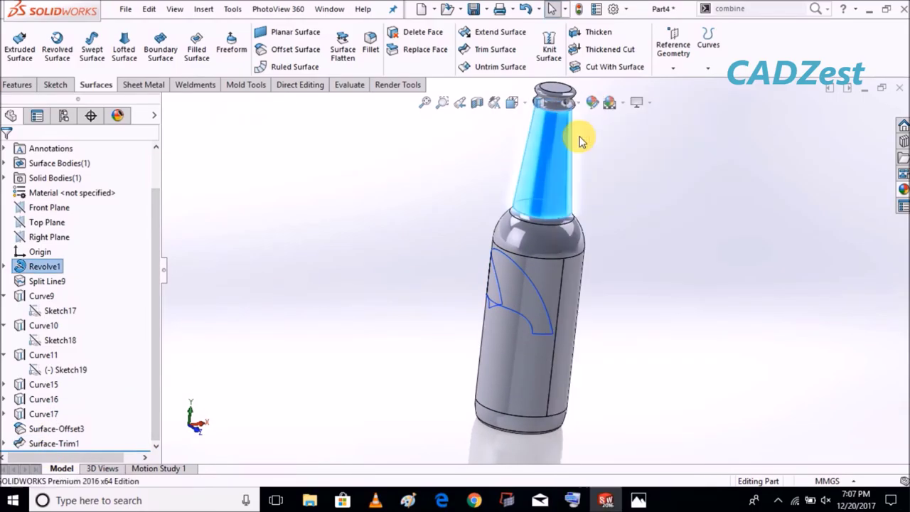
mouse_move(625, 268)
middle_down()
mouse_move(533, 418)
mouse_move(473, 406)
mouse_move(612, 369)
mouse_move(426, 384)
middle_up()
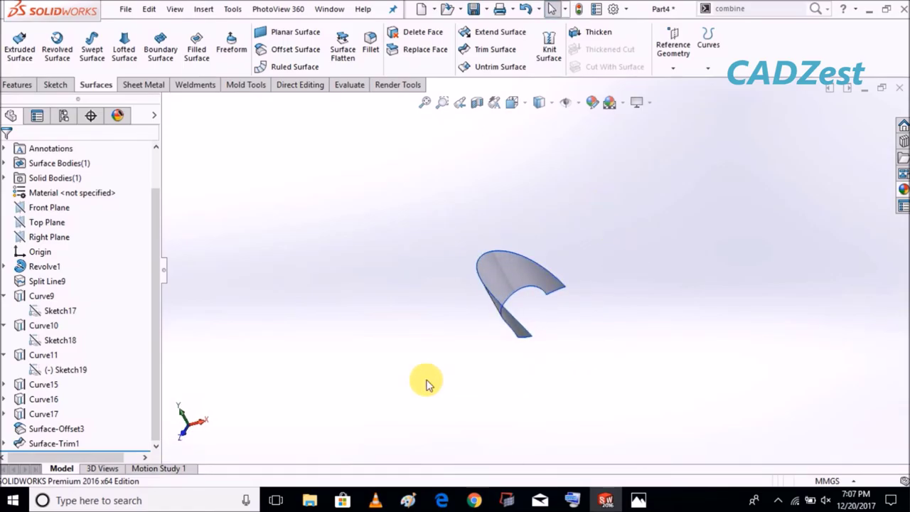
click(602, 34)
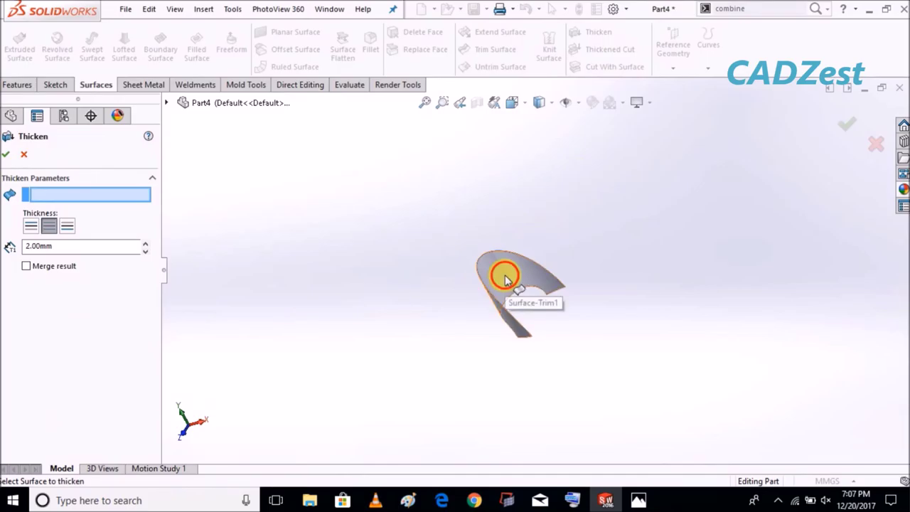
click(504, 300)
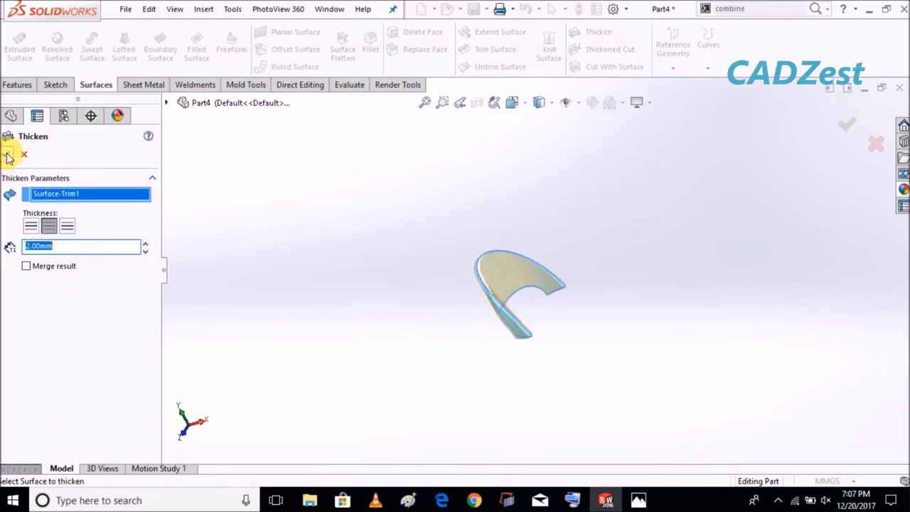
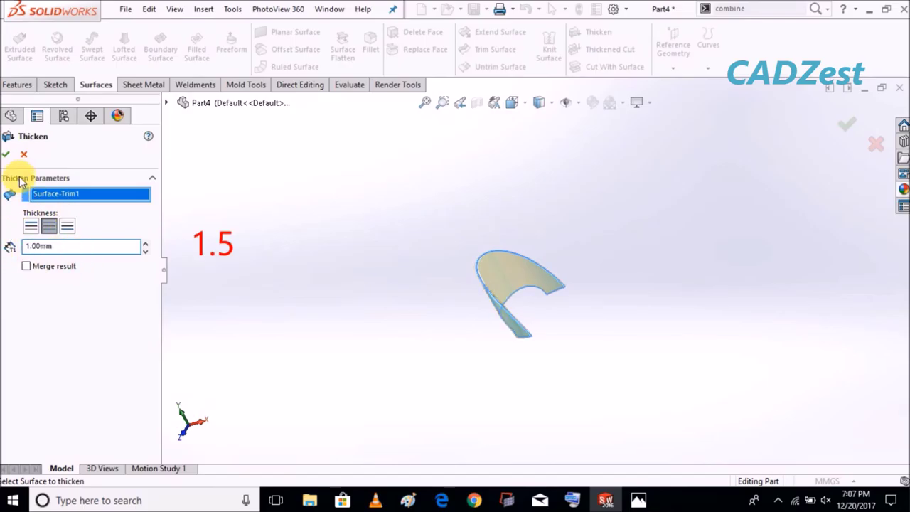
Step: Accept the 1.00 mm Thicken2 panel and show the hidden Revolve1 bottle body
right_click(357, 229)
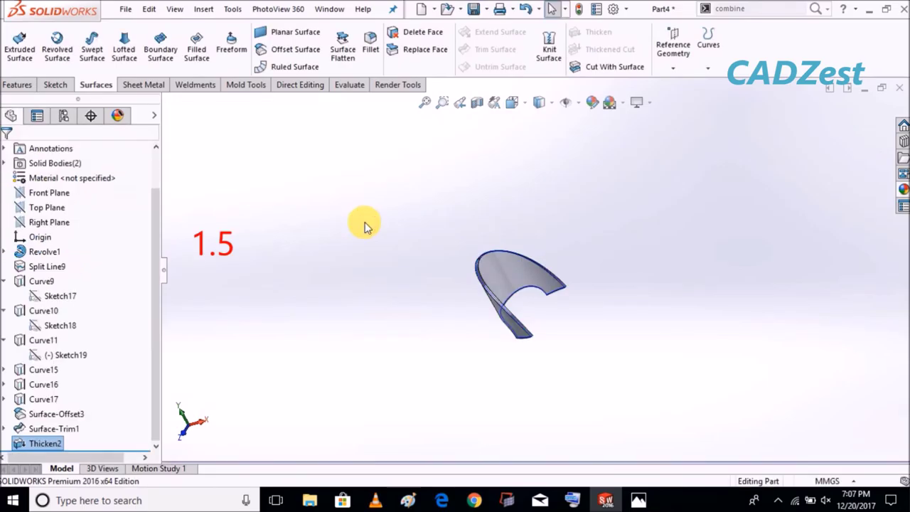
right_click(62, 257)
click(73, 211)
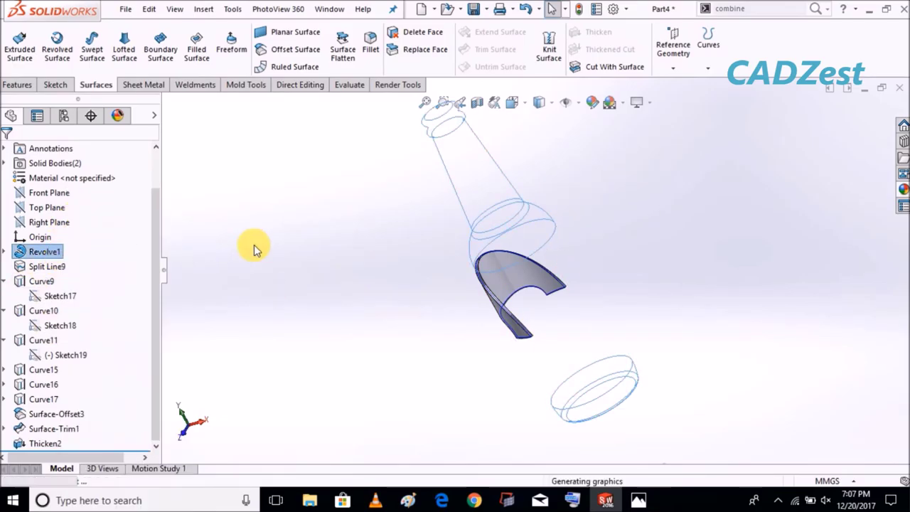
click(357, 258)
Step: Re-check Thicken2's unchanged 1.00 mm settings, then hide the bottle body to view the panel alone
right_click(32, 445)
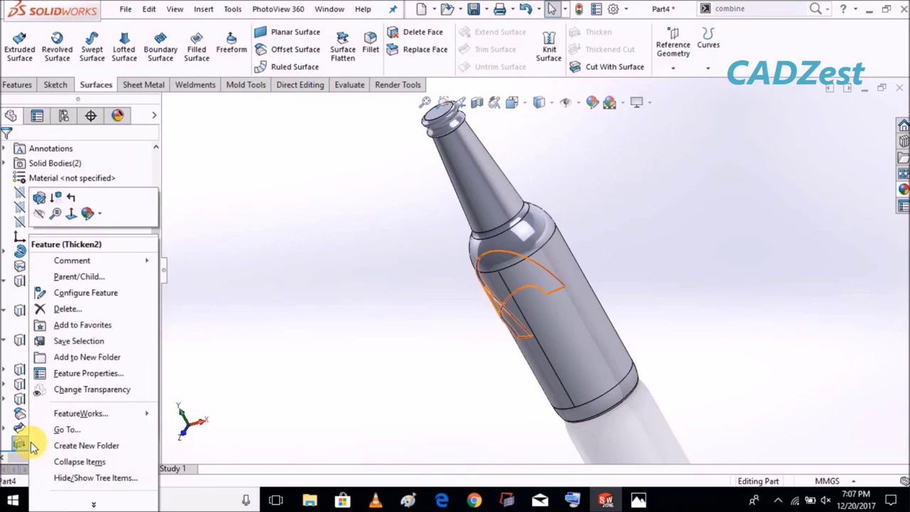
click(39, 197)
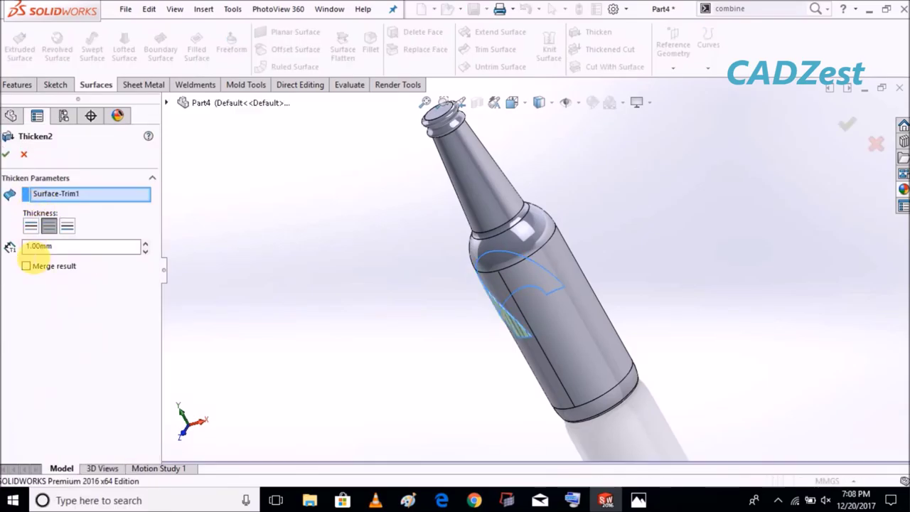
click(6, 153)
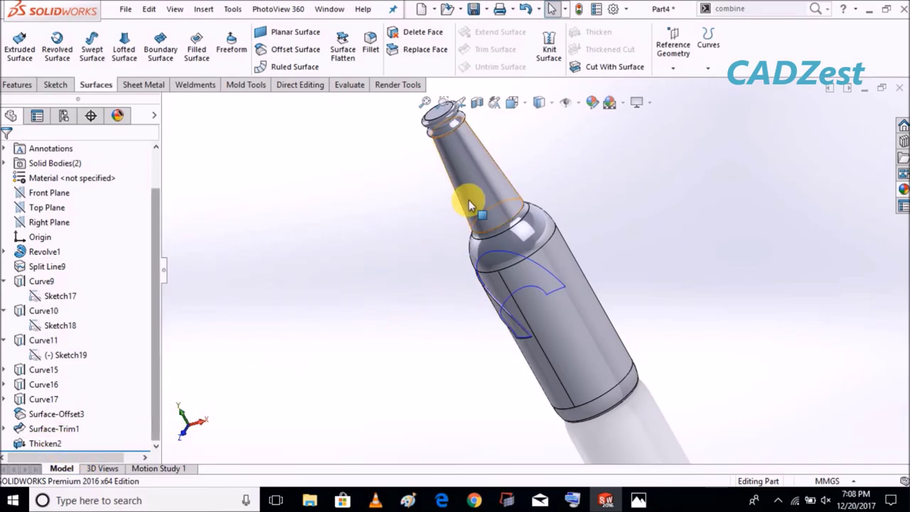
right_click(475, 149)
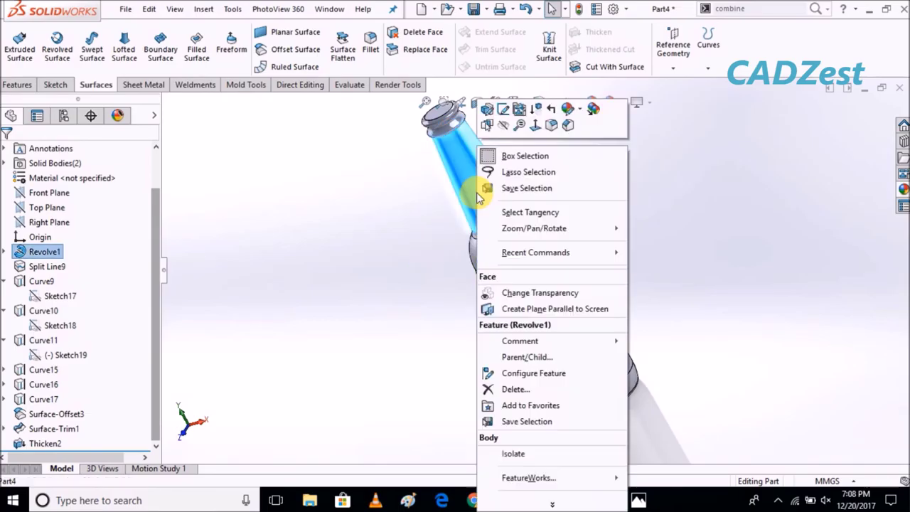
click(510, 135)
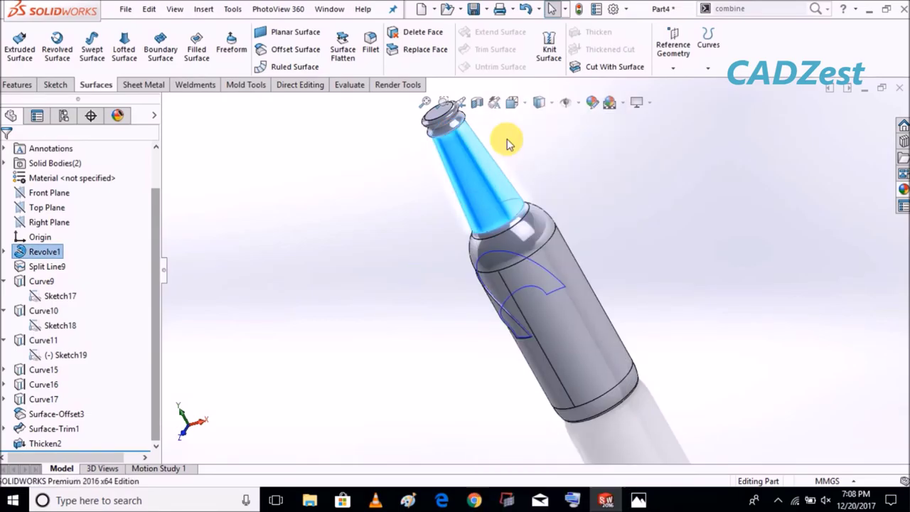
Step: Confirm Thicken2 once more and show the bottle body again, turned more upright
right_click(47, 446)
click(66, 203)
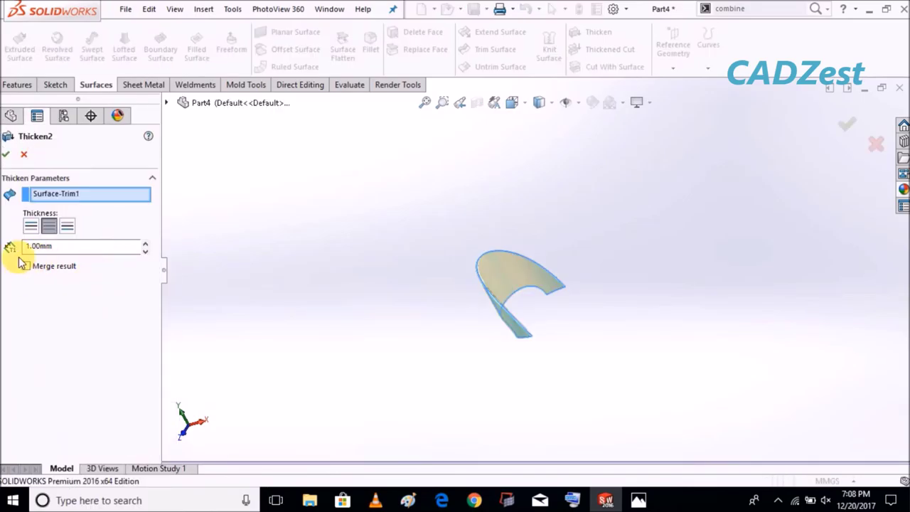
click(7, 158)
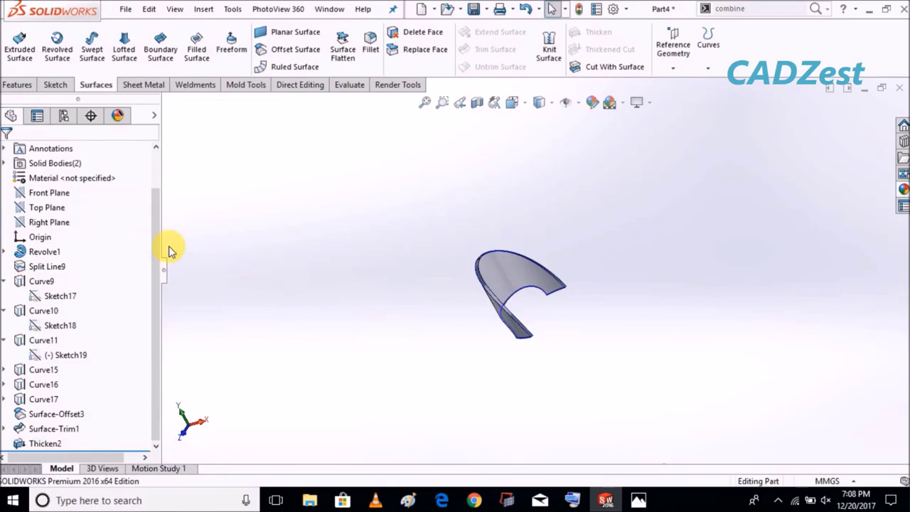
right_click(43, 251)
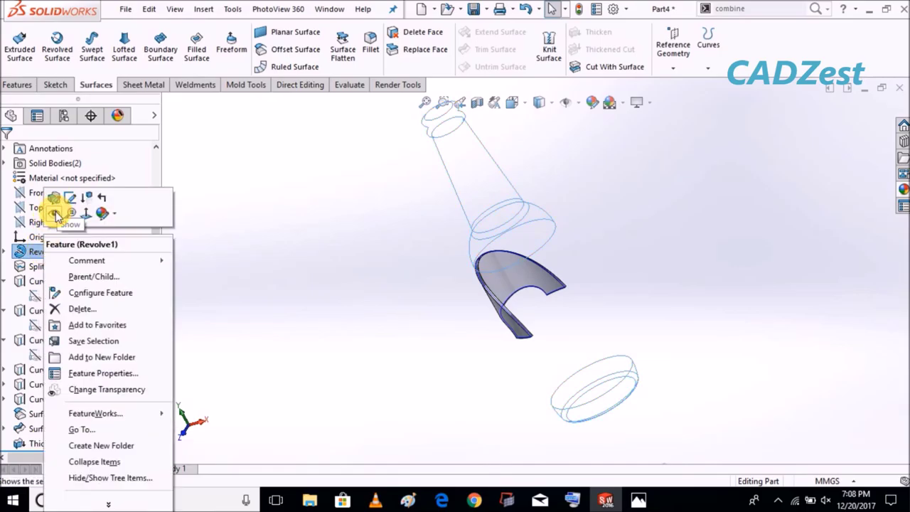
click(60, 218)
click(334, 211)
mouse_move(347, 220)
middle_down()
mouse_move(444, 254)
mouse_move(378, 235)
mouse_move(388, 240)
middle_up()
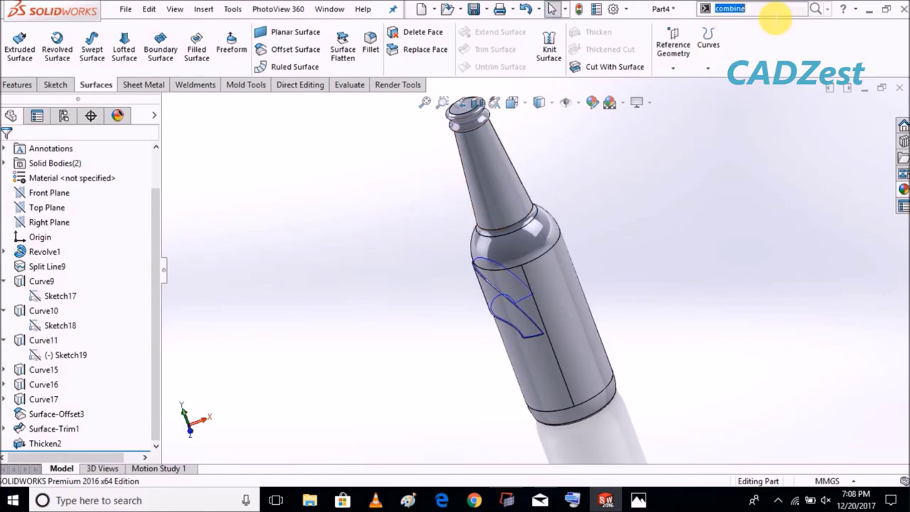
click(759, 8)
Step: Subtract Thicken2 from the Split Line9 bottle body with a Combine feature
text(combi)
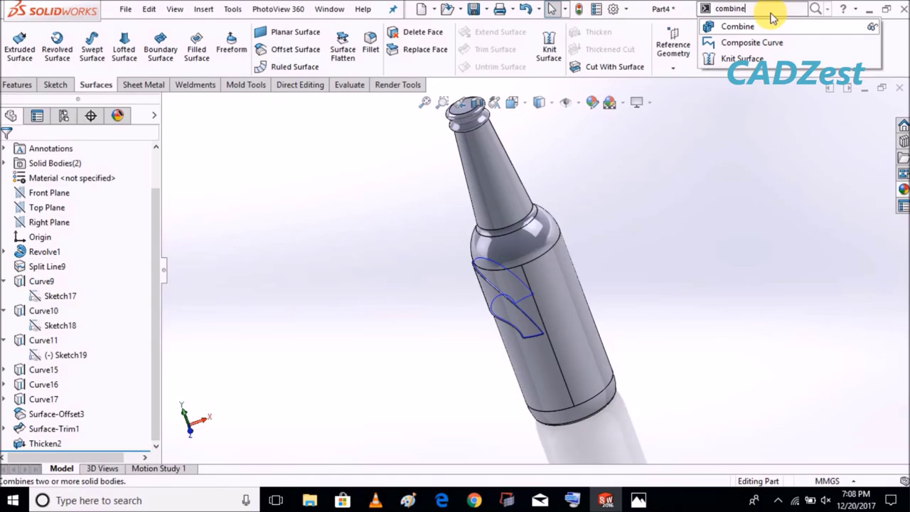
click(772, 24)
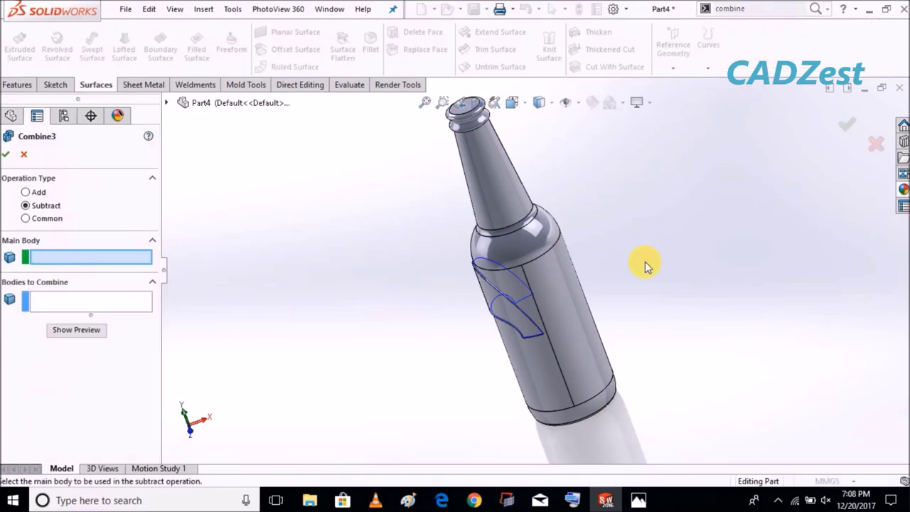
click(573, 303)
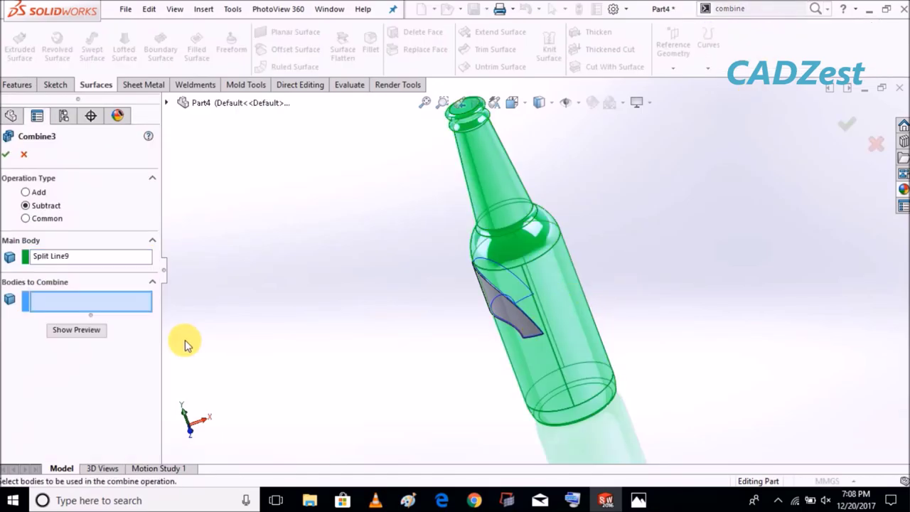
click(511, 319)
click(86, 332)
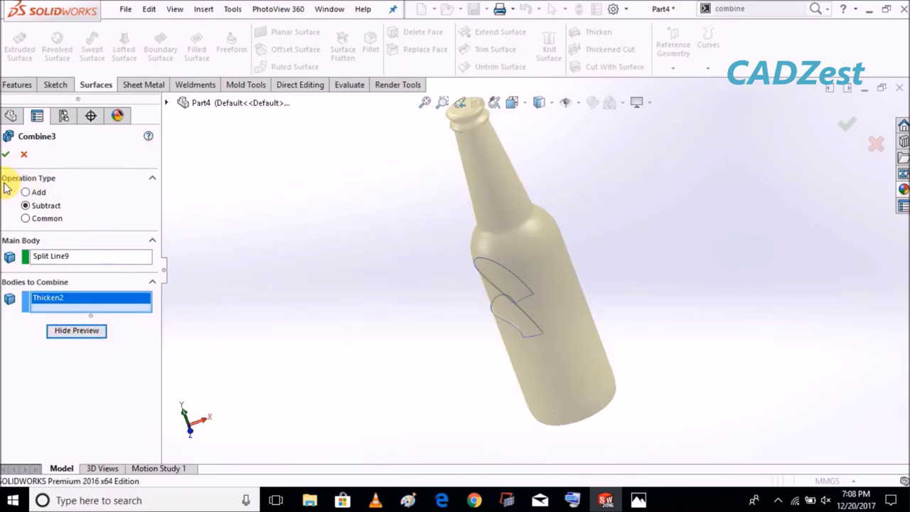
click(7, 154)
Step: Hide the Curve9, Curve10 and Curve11 guide curves
mouse_move(388, 296)
middle_down()
mouse_move(519, 288)
mouse_move(420, 284)
middle_up()
scroll(239, 337, down, 3)
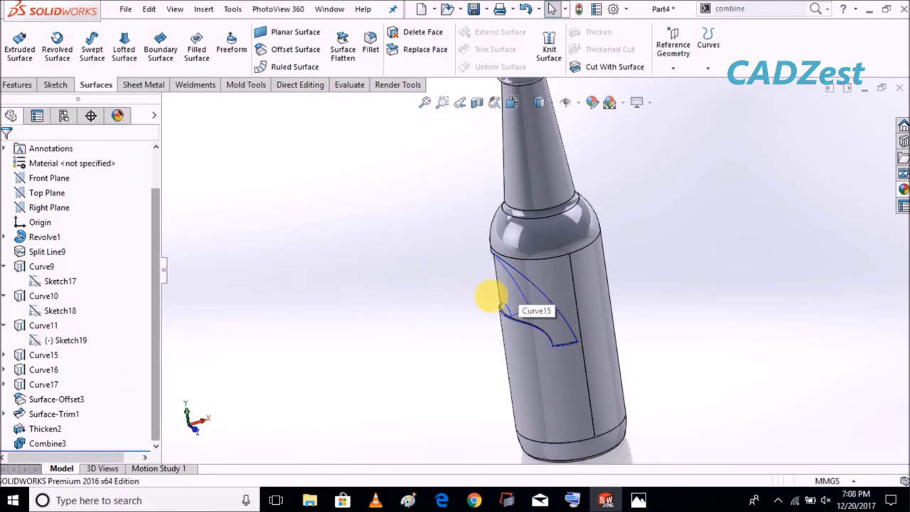
right_click(45, 297)
click(49, 250)
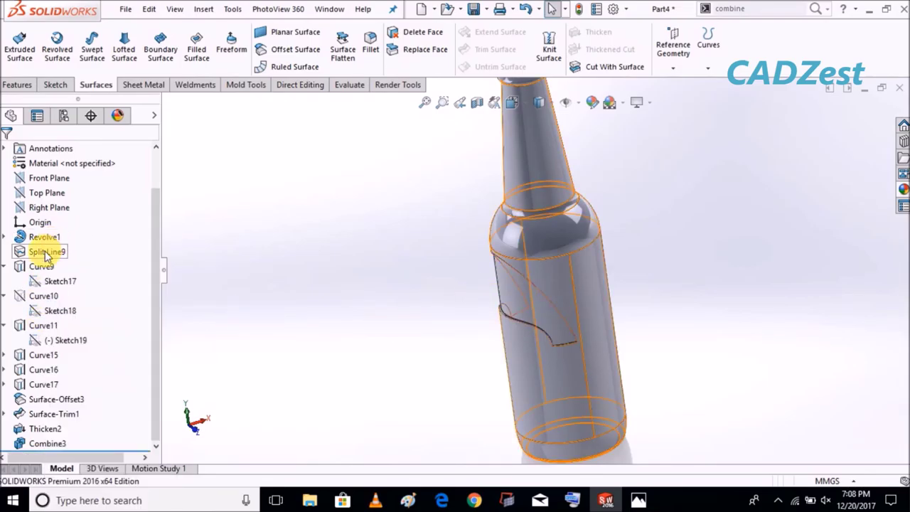
right_click(41, 266)
click(40, 325)
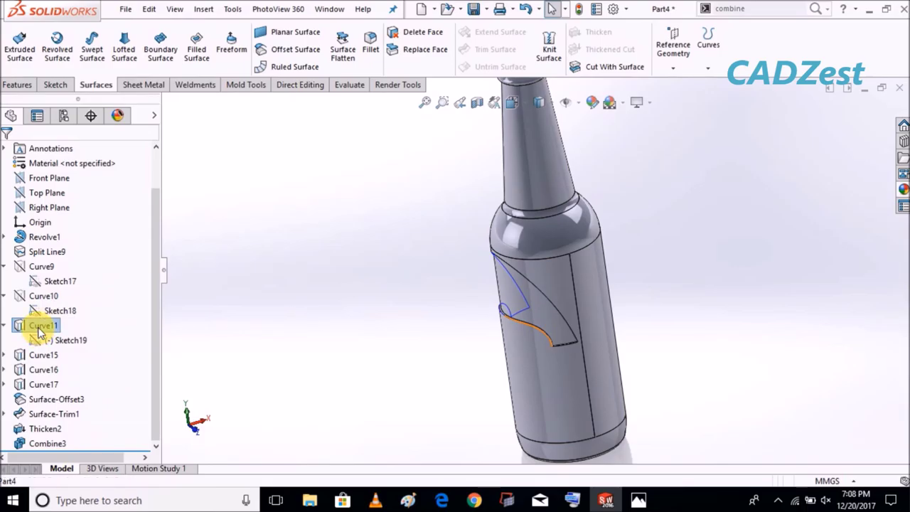
right_click(39, 325)
click(51, 250)
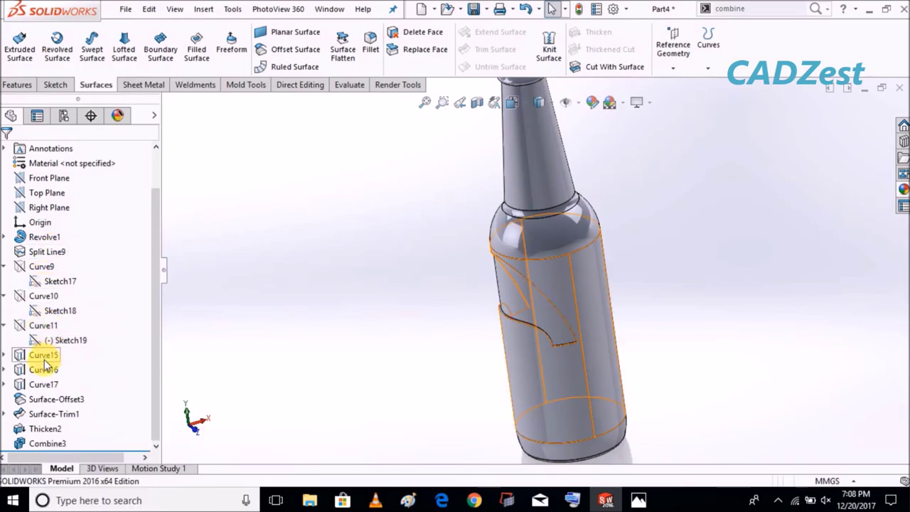
Step: Hide the Curve15, Curve16 and Curve17 guide curves and view the recessed panel
click(36, 354)
right_click(35, 354)
click(52, 250)
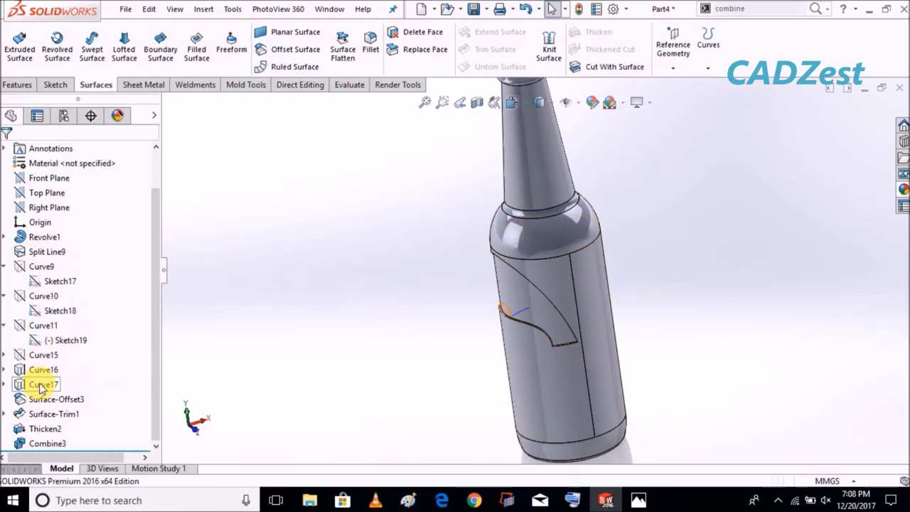
right_click(39, 374)
click(42, 245)
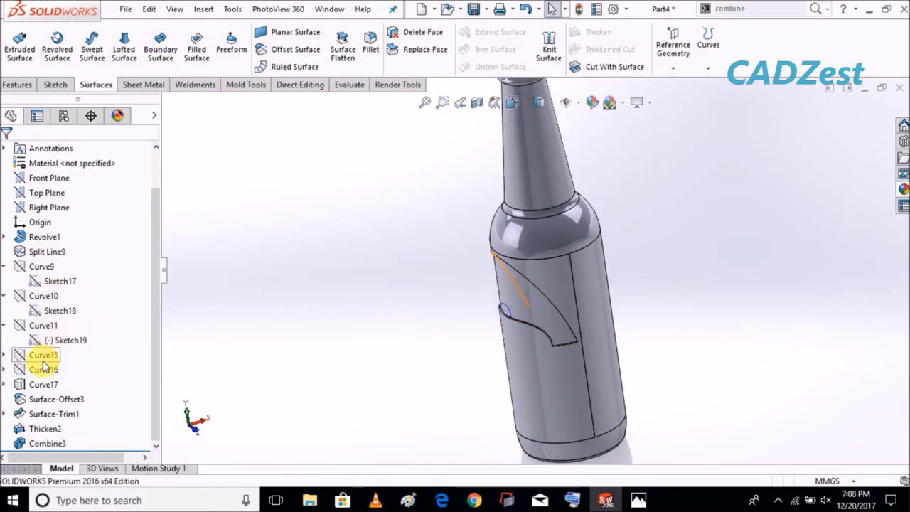
right_click(38, 383)
click(47, 249)
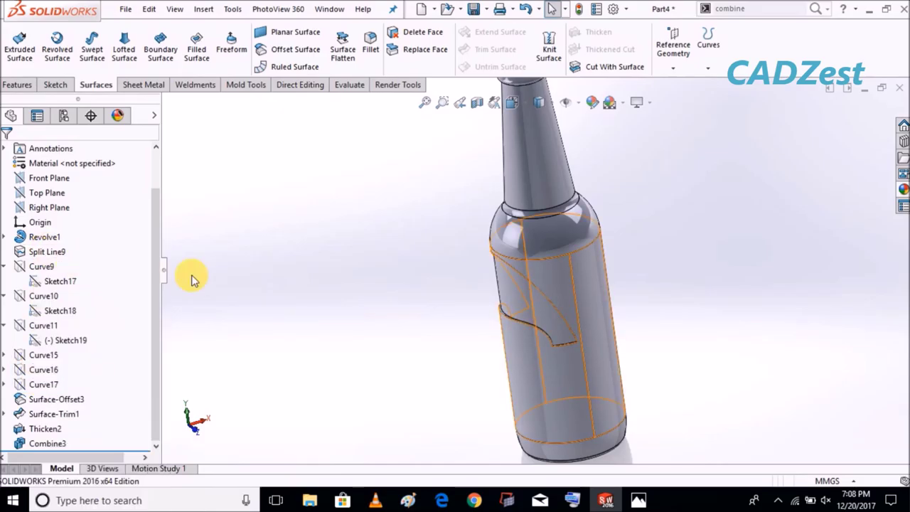
mouse_move(380, 300)
middle_down()
mouse_move(371, 301)
mouse_move(471, 301)
mouse_move(451, 263)
middle_up()
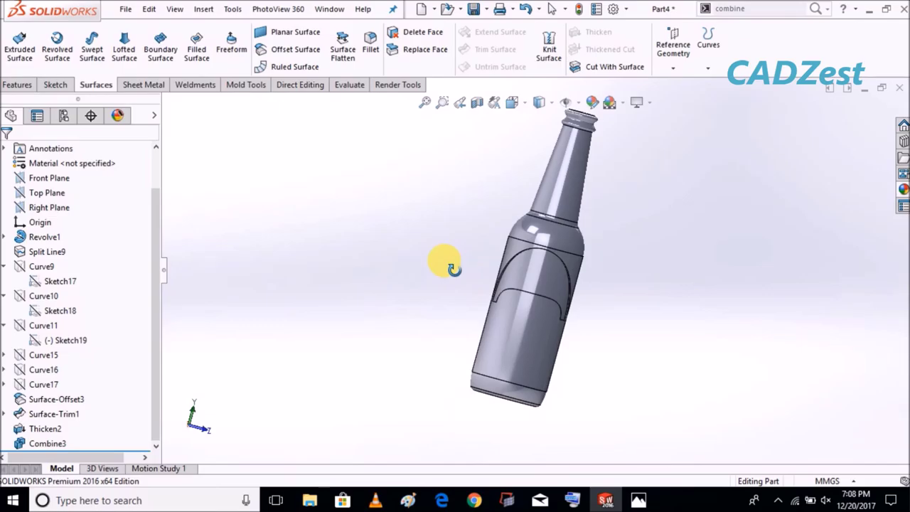
click(396, 86)
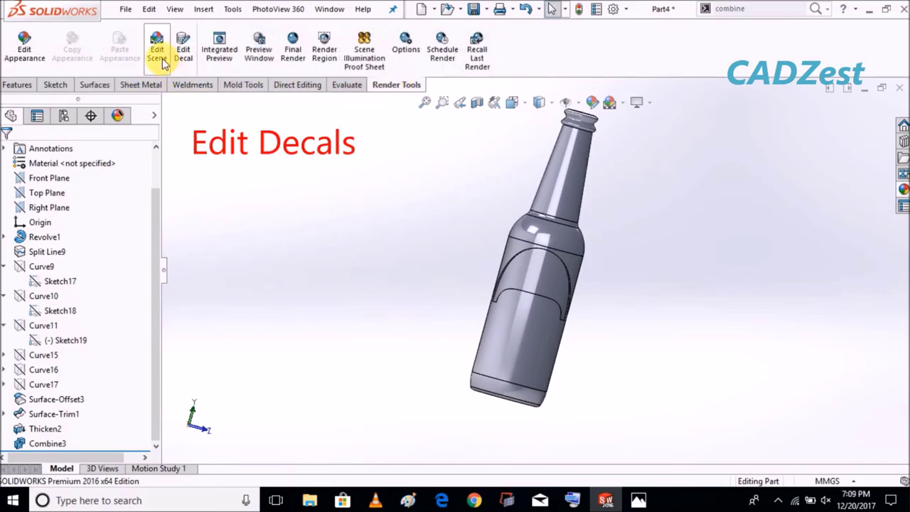
Step: Start a decal and load the hhhh image from the Desktop's heni folder
click(184, 50)
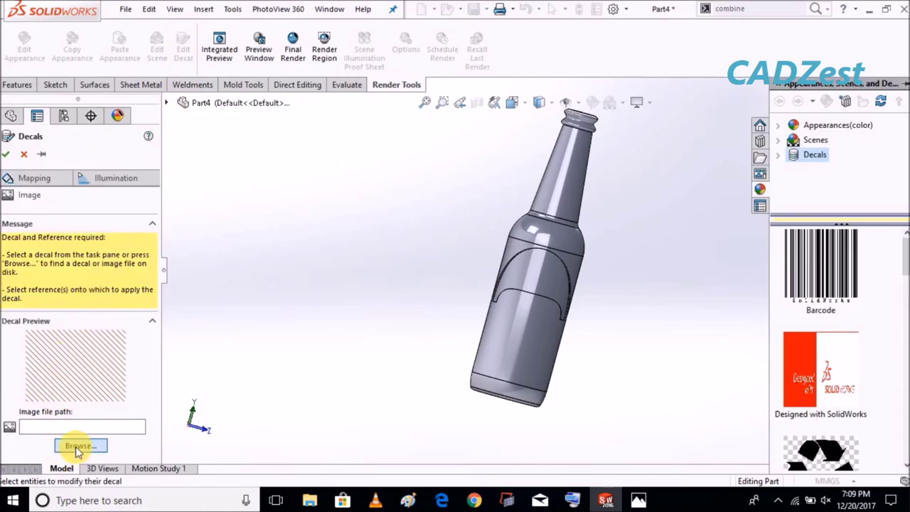
click(78, 447)
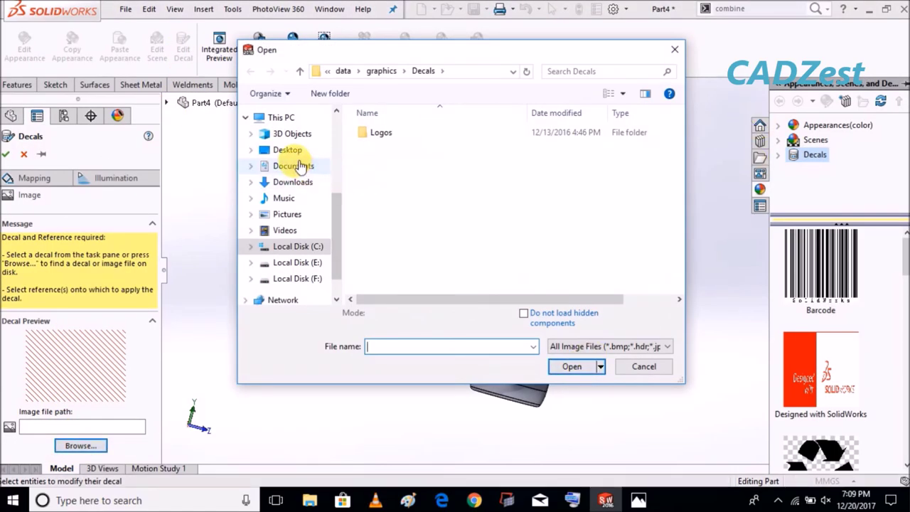
click(287, 150)
double_click(436, 138)
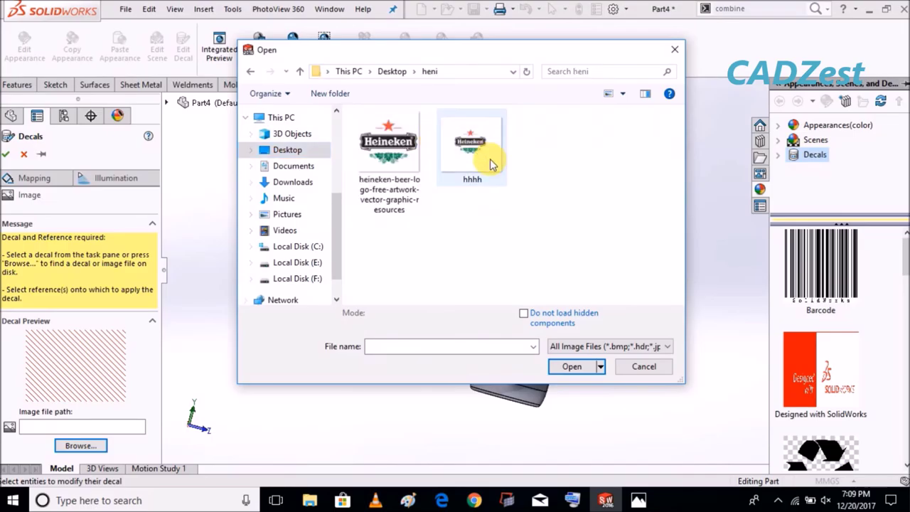
click(478, 158)
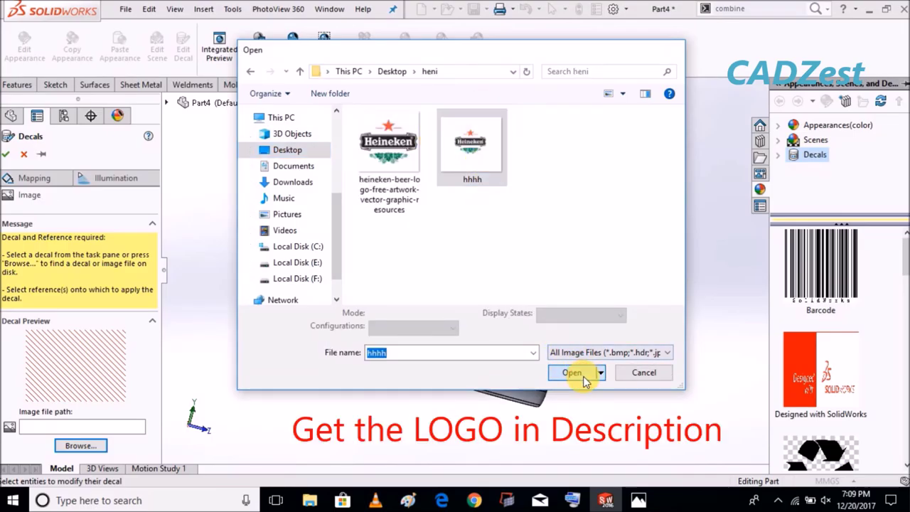
click(573, 374)
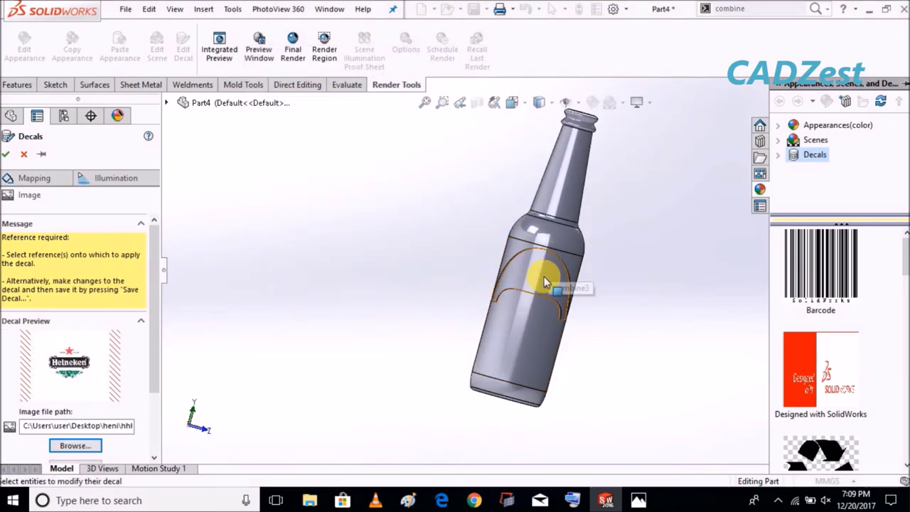
Step: Apply the decal to the label face and rotate it to 180 degrees in Mapping
click(546, 282)
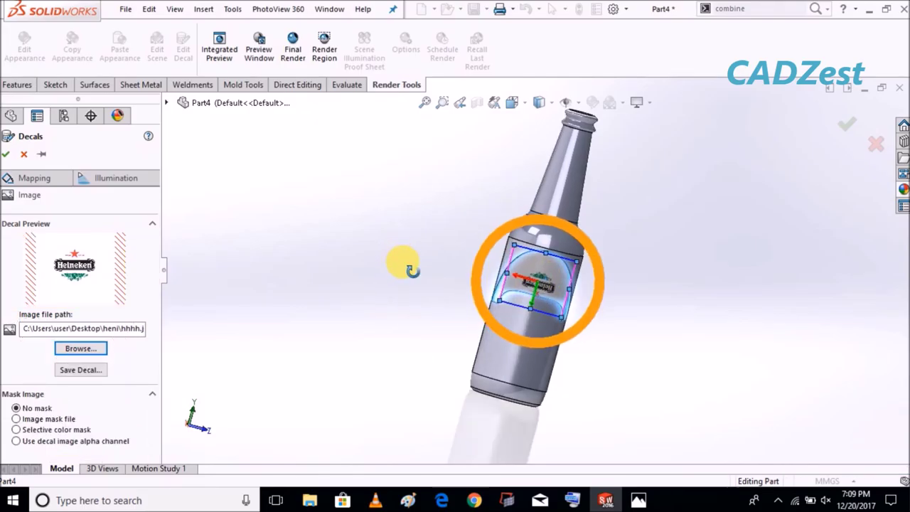
scroll(547, 293, down, 2)
scroll(547, 295, down, 3)
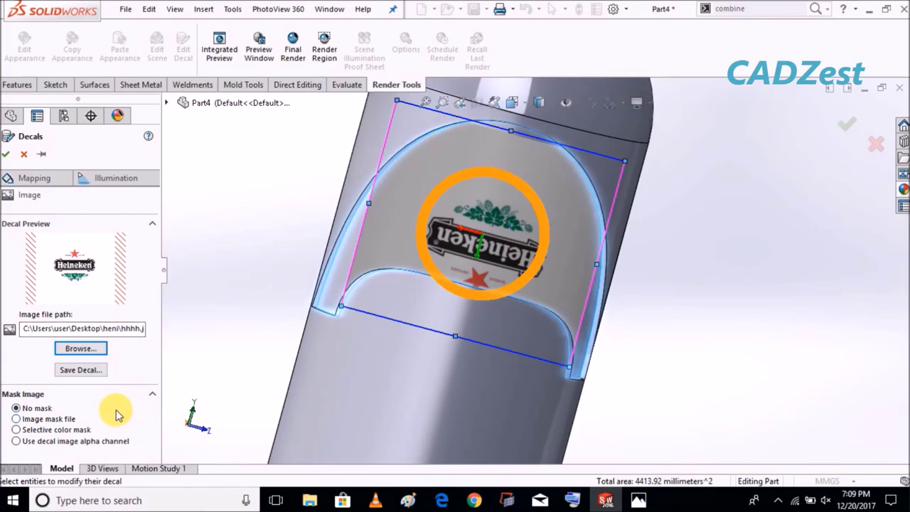
click(30, 178)
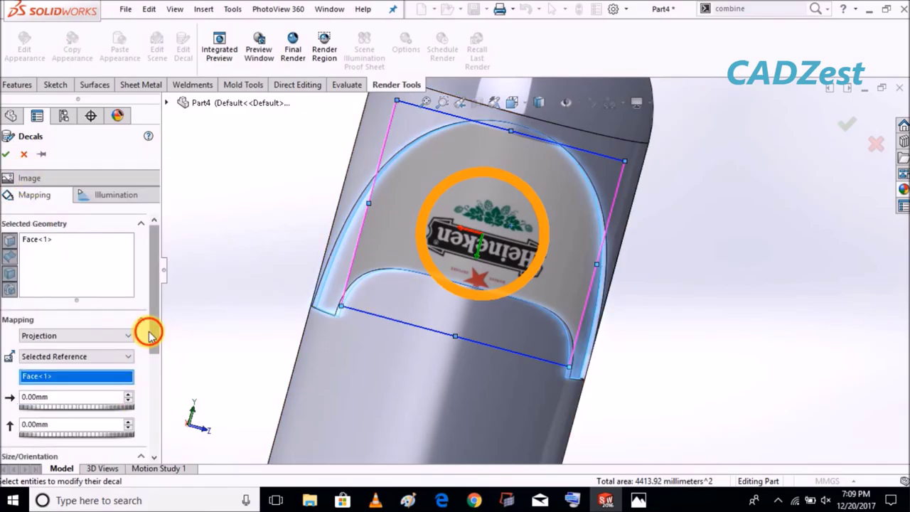
drag(149, 334, 152, 437)
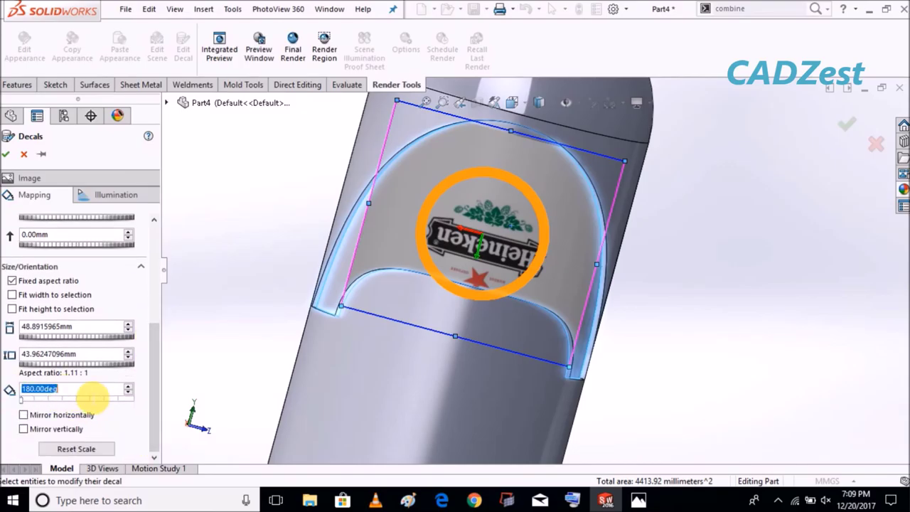
mouse_move(269, 324)
middle_down()
mouse_move(309, 301)
mouse_move(319, 305)
mouse_move(301, 298)
mouse_move(366, 305)
middle_up()
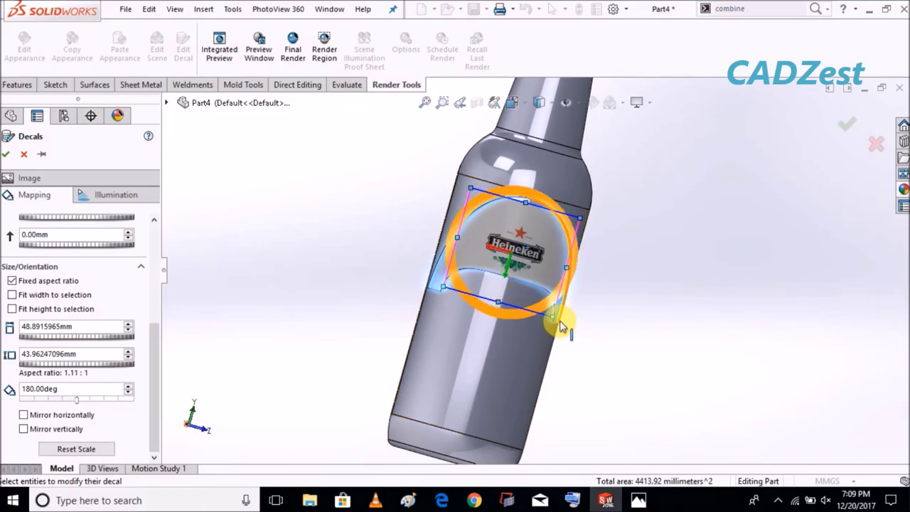
drag(559, 326, 568, 343)
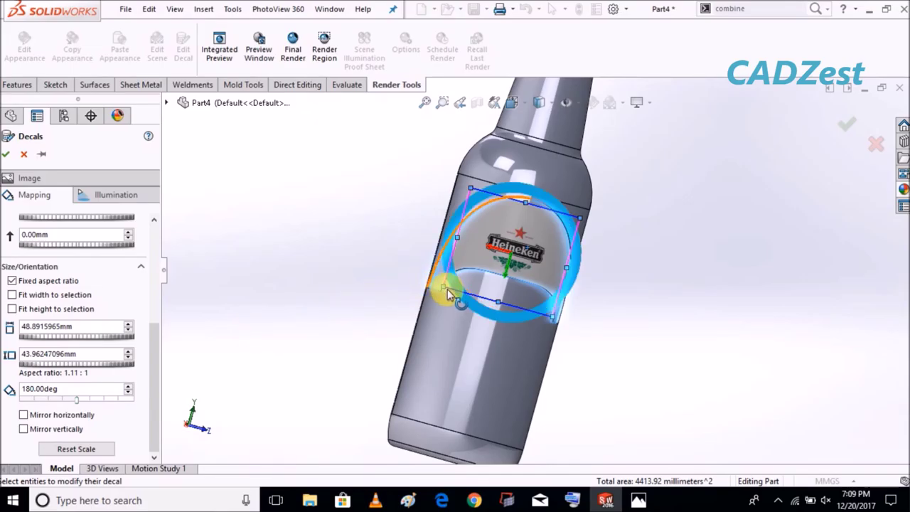
mouse_move(579, 319)
middle_down()
mouse_move(611, 384)
mouse_move(585, 376)
middle_up()
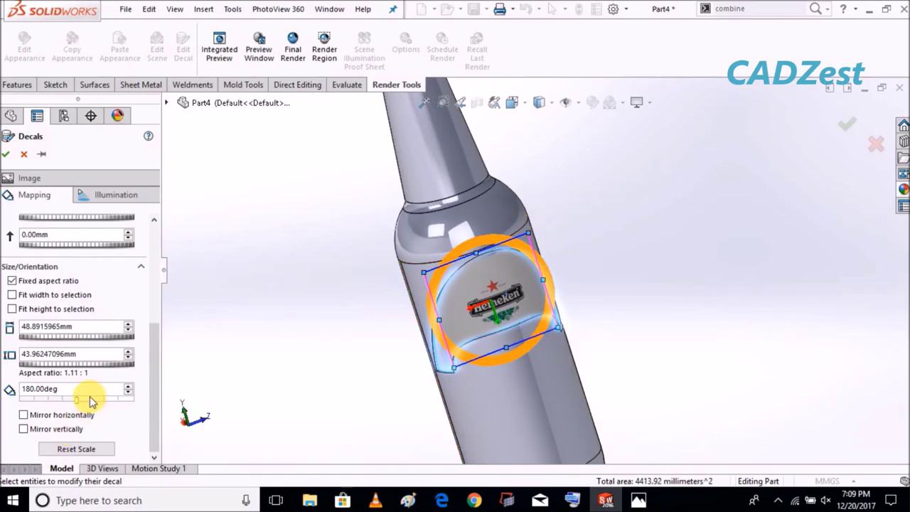
Step: Enlarge the decal to 68.89 mm wide, centre it on the label and accept
click(128, 324)
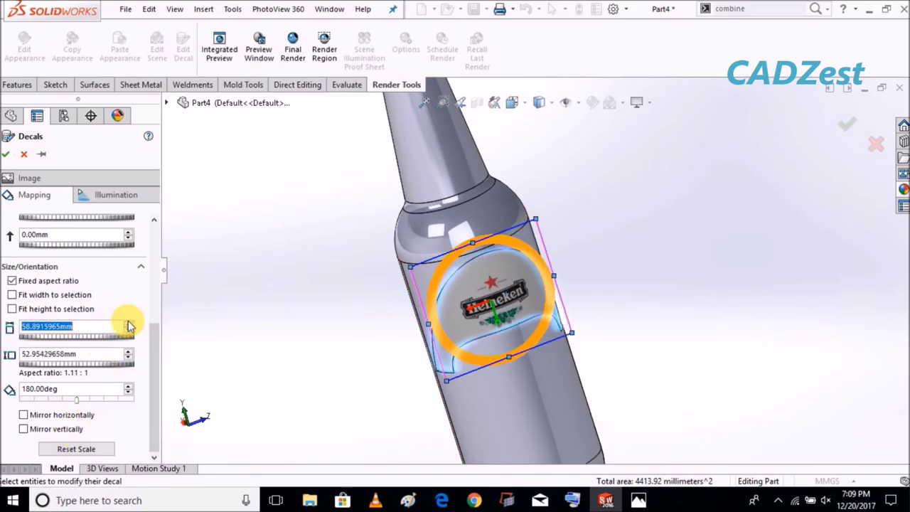
click(128, 324)
middle_drag(313, 307, 306, 315)
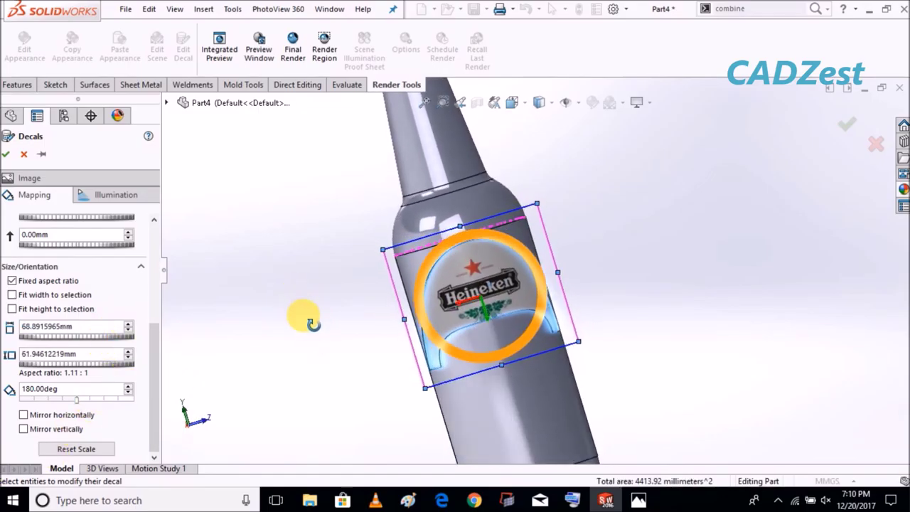
mouse_move(492, 288)
mouse_down()
mouse_move(485, 283)
mouse_move(529, 277)
mouse_move(524, 284)
mouse_up()
mouse_move(664, 325)
middle_down()
mouse_move(646, 325)
mouse_move(657, 332)
mouse_move(659, 324)
middle_up()
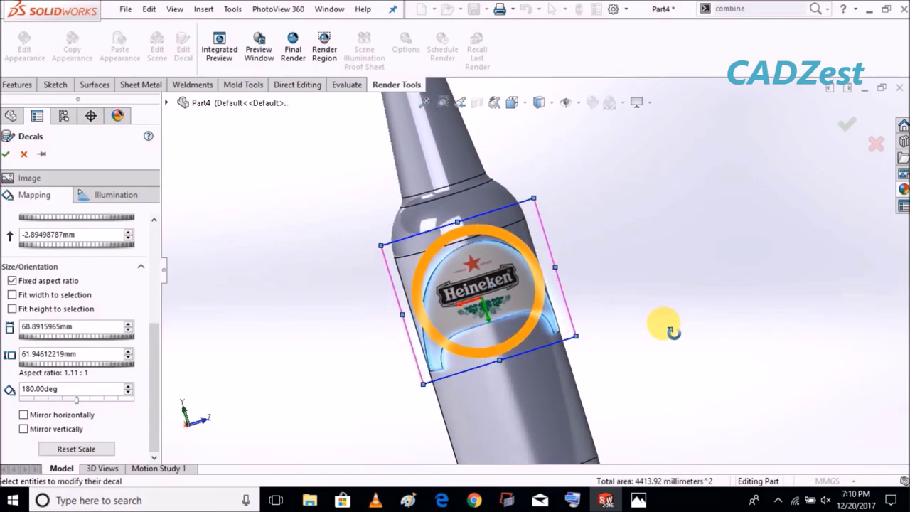
click(846, 124)
mouse_move(753, 272)
middle_down()
mouse_move(808, 264)
mouse_move(761, 220)
mouse_move(663, 248)
mouse_move(721, 237)
mouse_move(756, 298)
mouse_move(711, 320)
mouse_move(727, 258)
mouse_move(690, 319)
mouse_move(680, 311)
mouse_move(646, 315)
mouse_move(661, 366)
mouse_move(539, 163)
middle_up()
scroll(651, 344, up, 3)
scroll(633, 362, up, 2)
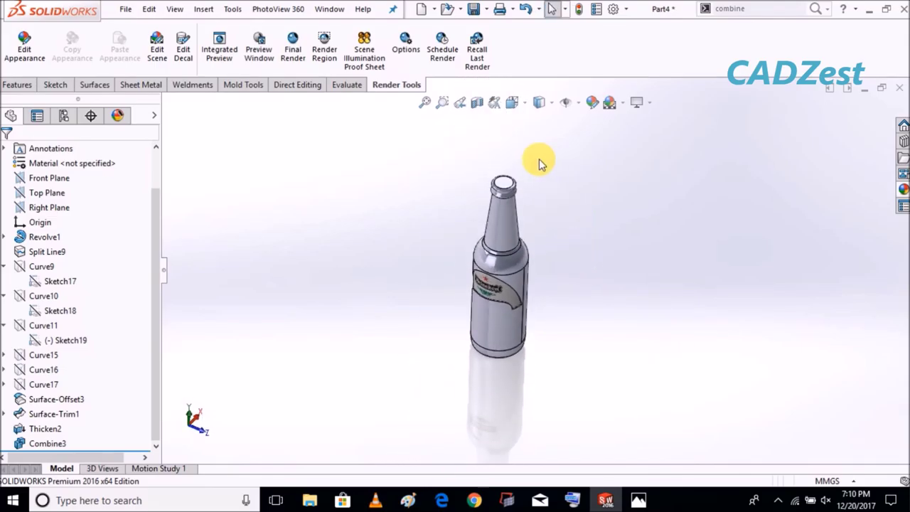
Step: Shell the bottle at 2 mm with the top face open, accepting the warning
click(18, 89)
click(432, 71)
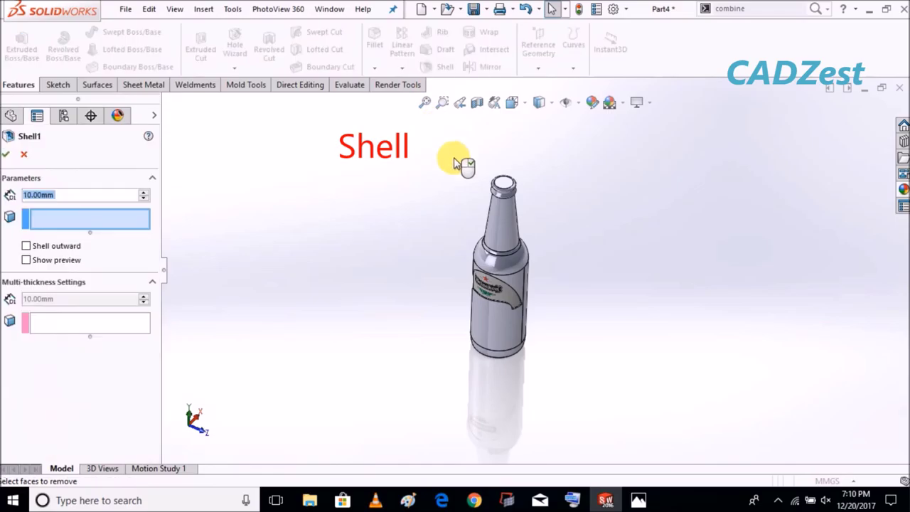
scroll(462, 162, down, 3)
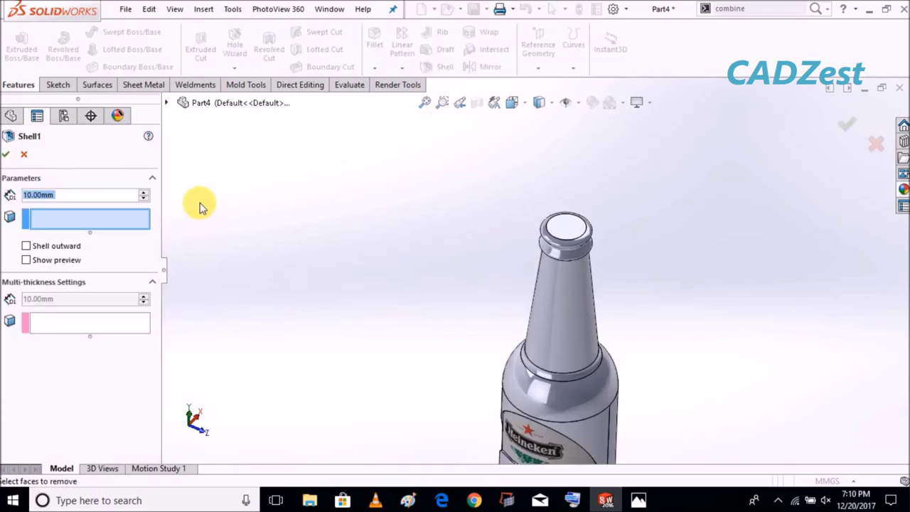
text(2)
key(Return)
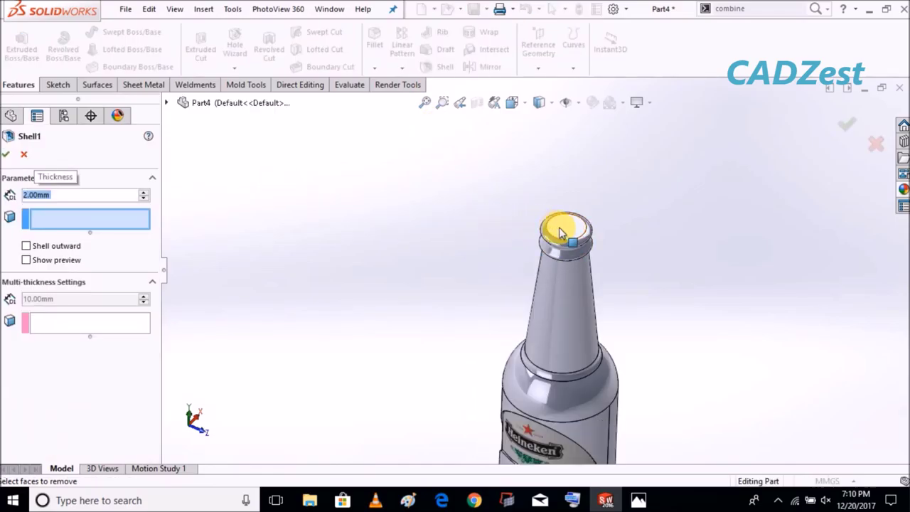
click(560, 233)
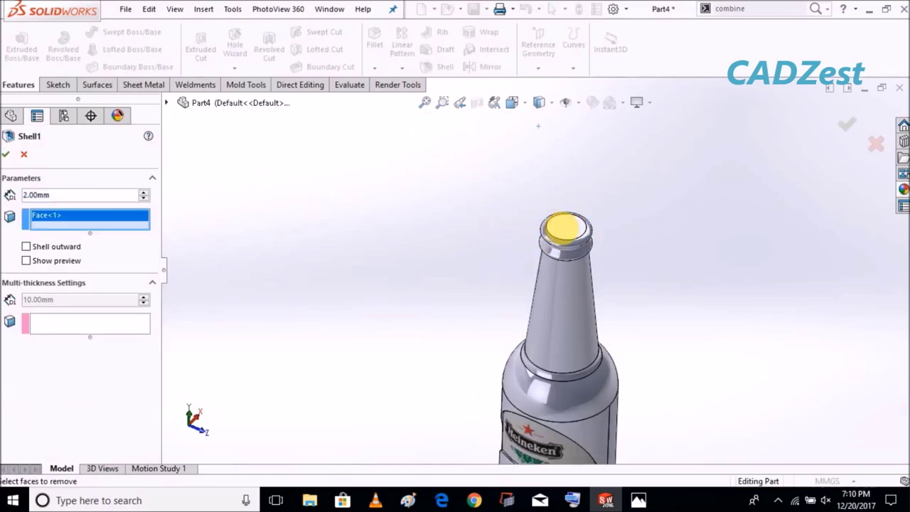
click(5, 156)
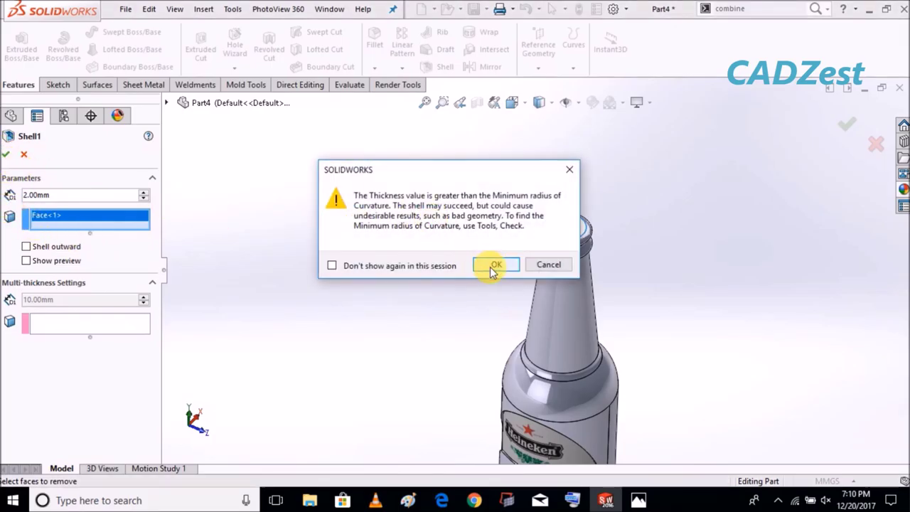
click(490, 268)
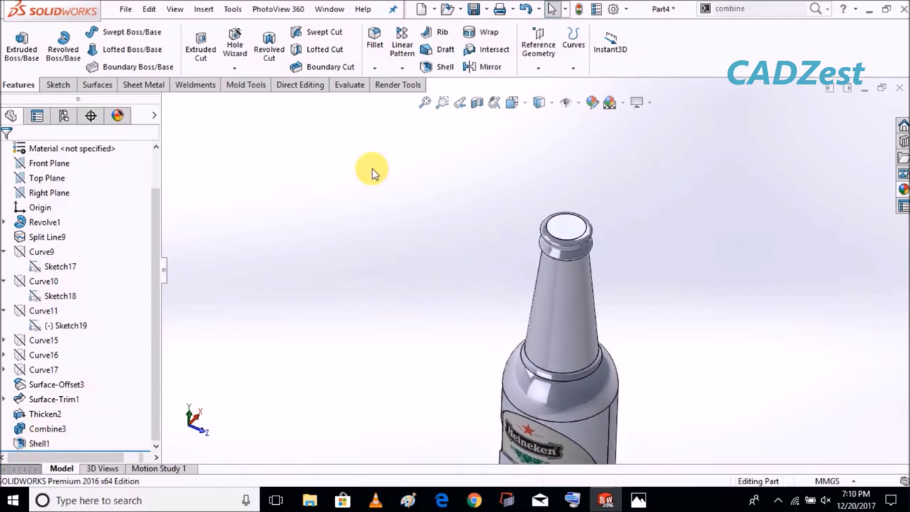
Step: Shell the bottle again at 1.00 mm wall thickness with the top face removed
click(427, 66)
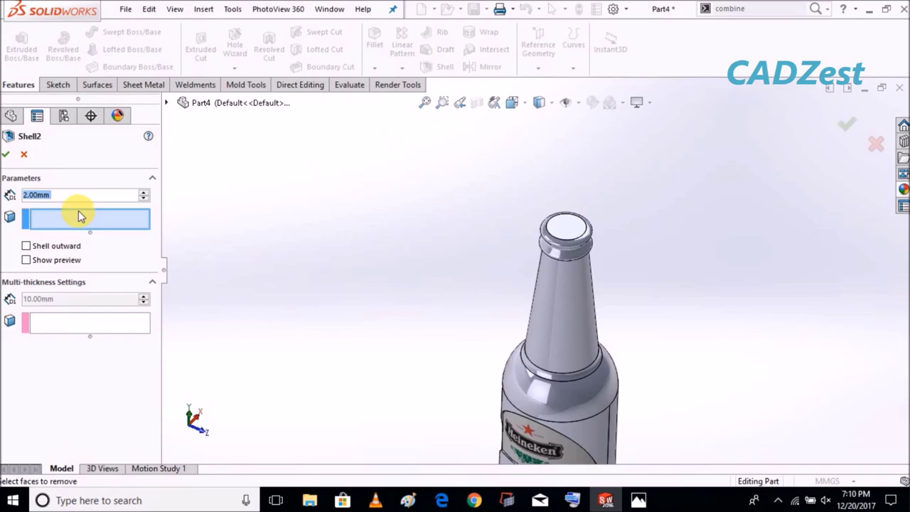
text(1)
key(Return)
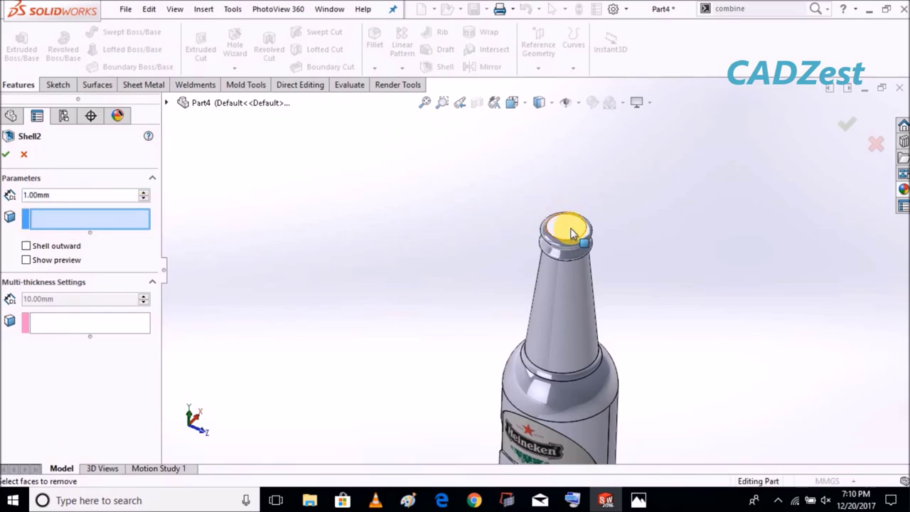
click(571, 233)
click(841, 126)
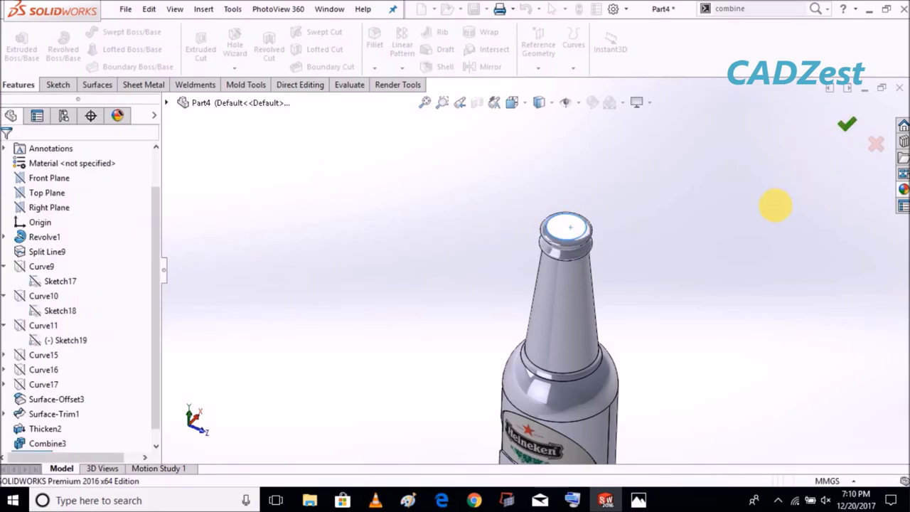
mouse_move(700, 269)
middle_down()
mouse_move(658, 277)
mouse_move(635, 339)
middle_up()
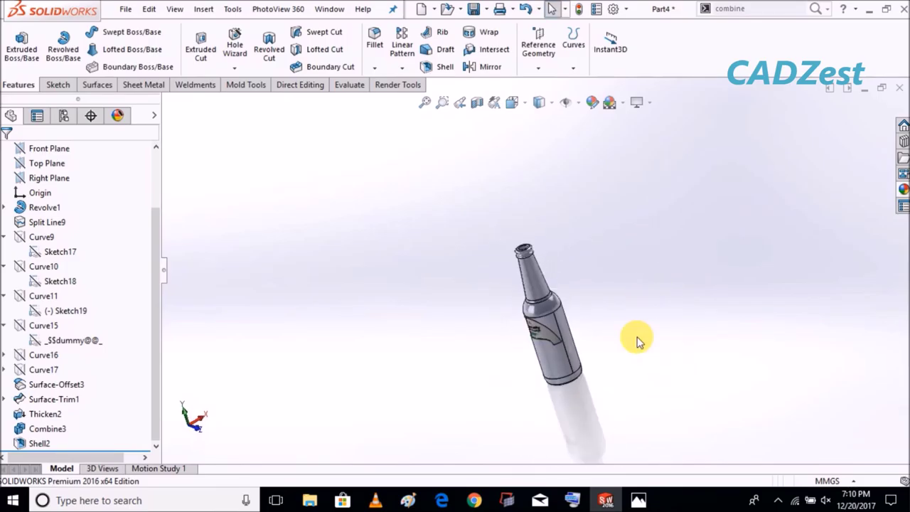
click(638, 102)
click(643, 122)
mouse_move(629, 270)
middle_down()
mouse_move(599, 376)
mouse_move(552, 370)
mouse_move(526, 333)
mouse_move(658, 267)
mouse_move(690, 146)
mouse_move(645, 317)
mouse_move(732, 362)
mouse_move(619, 308)
mouse_move(711, 263)
mouse_move(679, 249)
mouse_move(654, 274)
mouse_move(538, 111)
middle_up()
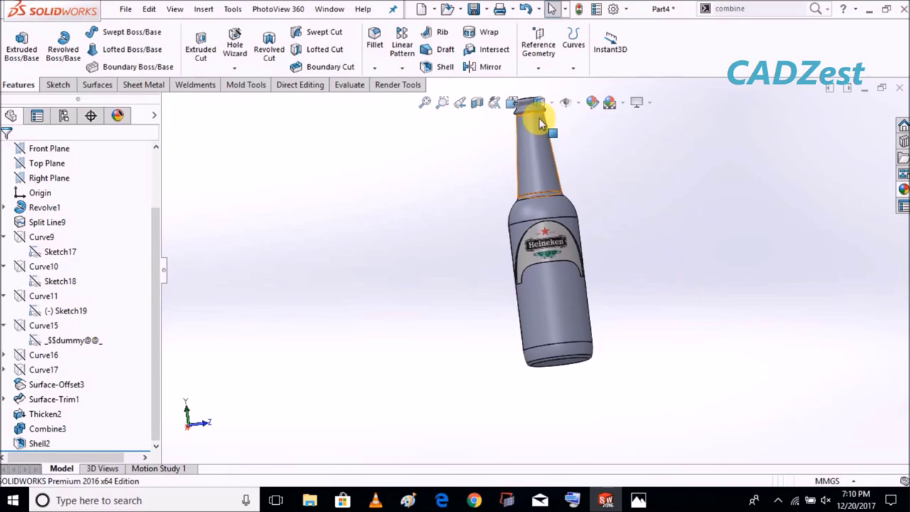
click(539, 103)
click(546, 125)
mouse_move(624, 223)
middle_down()
mouse_move(656, 288)
mouse_move(573, 305)
mouse_move(521, 334)
mouse_move(632, 212)
mouse_move(601, 284)
mouse_move(611, 237)
mouse_move(537, 375)
mouse_move(469, 341)
mouse_move(602, 242)
mouse_move(632, 203)
mouse_move(604, 191)
middle_up()
mouse_move(364, 237)
middle_down()
mouse_move(319, 189)
mouse_move(332, 244)
mouse_move(364, 231)
mouse_move(341, 234)
middle_up()
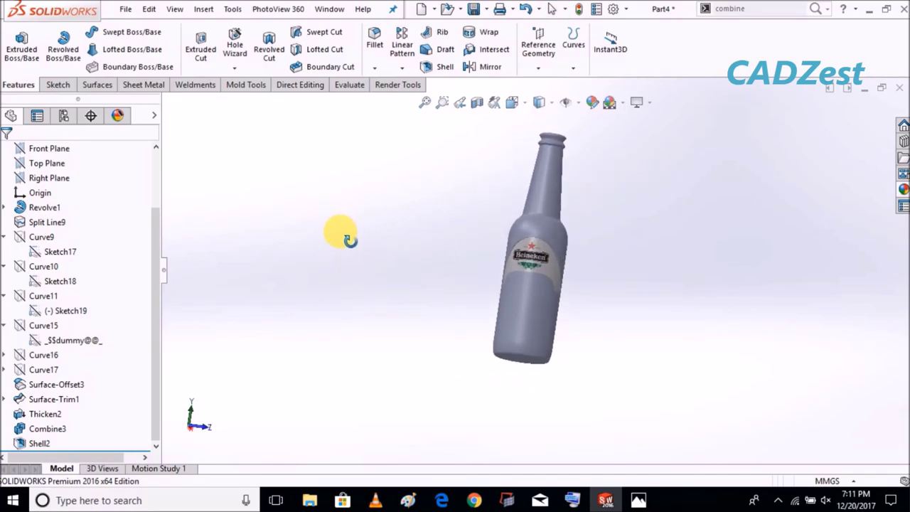
scroll(532, 228, down, 3)
scroll(572, 336, down, 2)
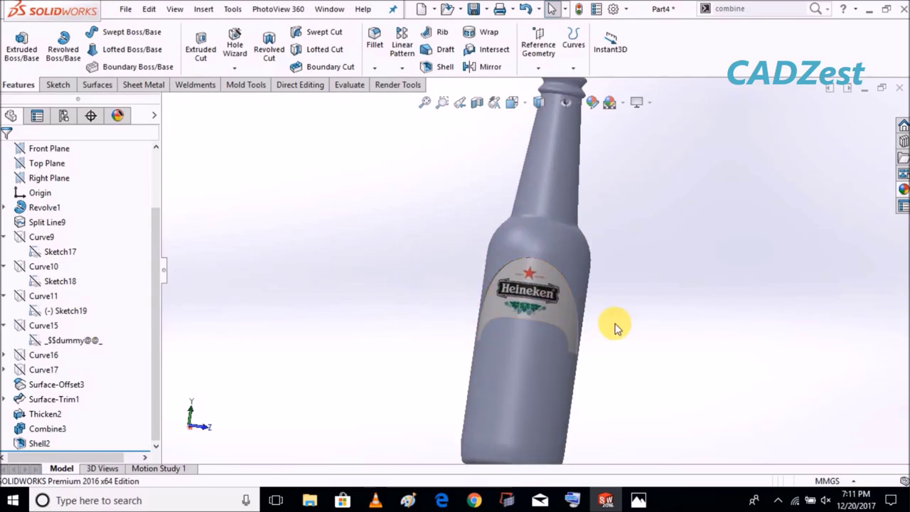
scroll(568, 334, up, 2)
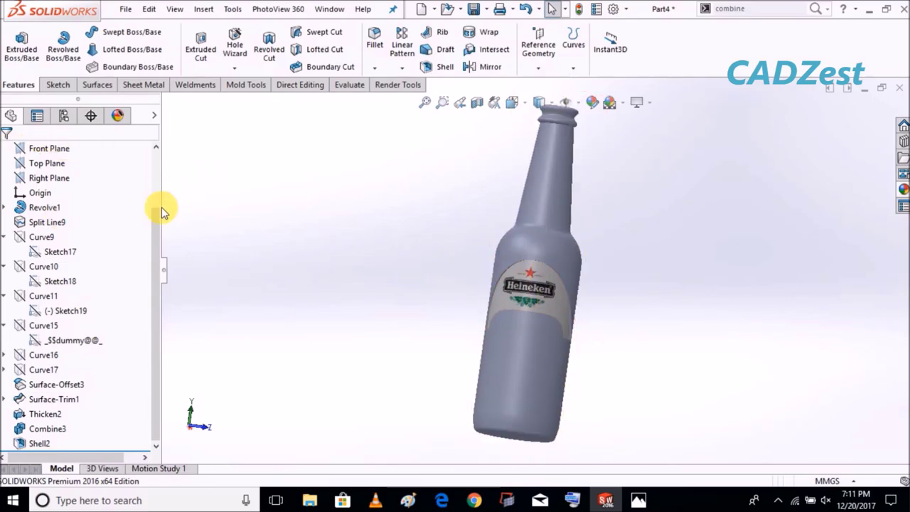
click(114, 123)
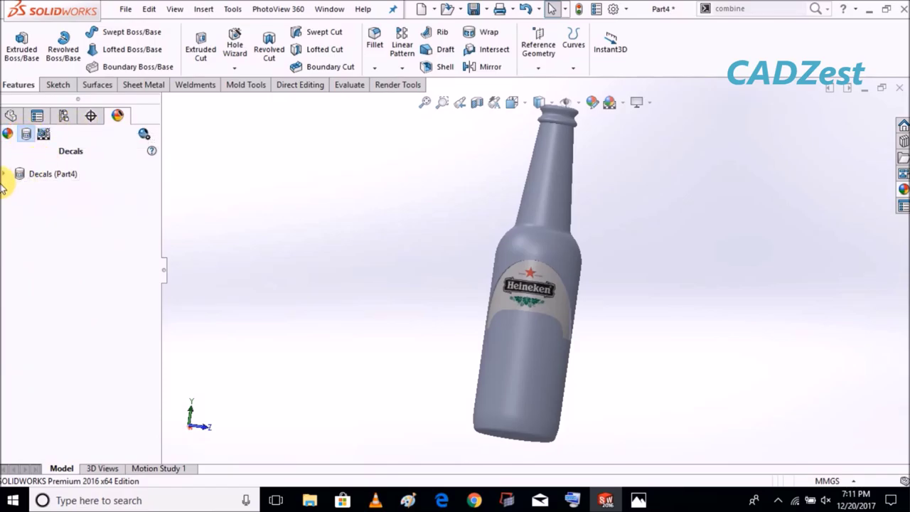
Step: Edit the hhhh decal's Illumination and set its luminous intensity to 0.10 w/srm^2
click(5, 174)
right_click(46, 187)
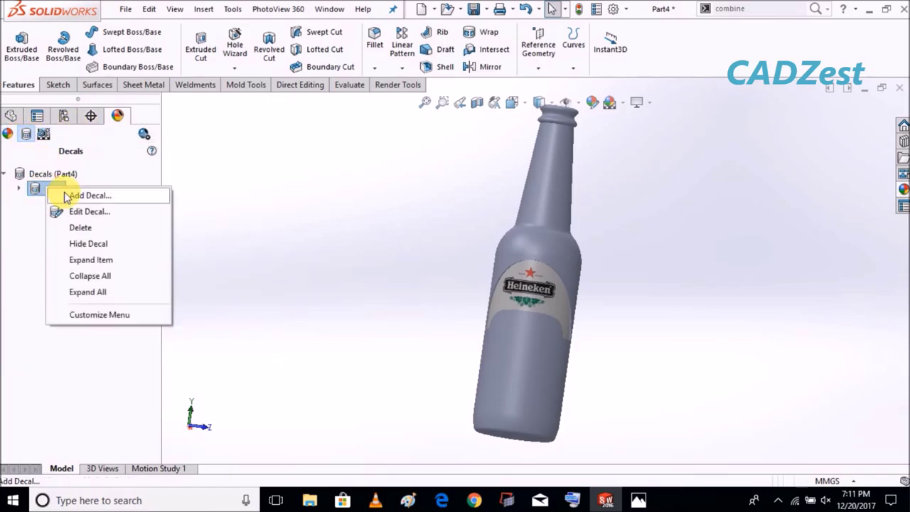
click(83, 212)
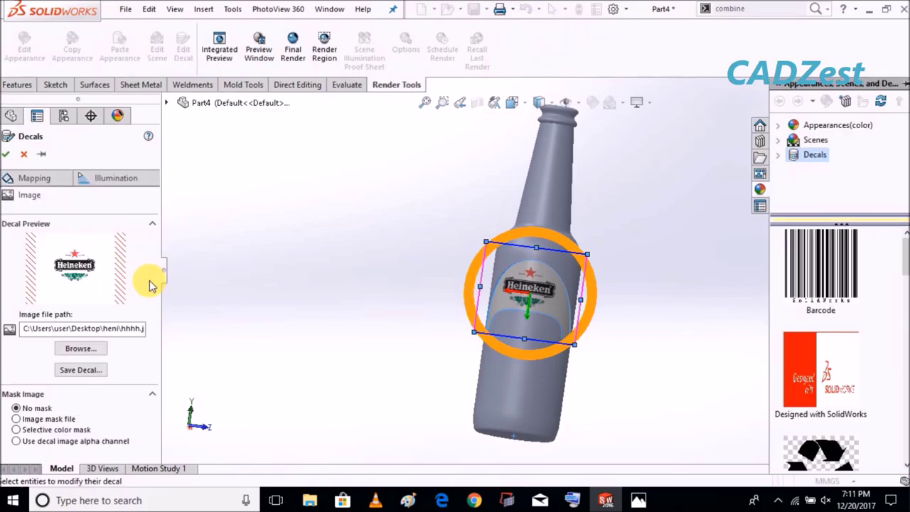
click(117, 178)
drag(152, 278, 157, 373)
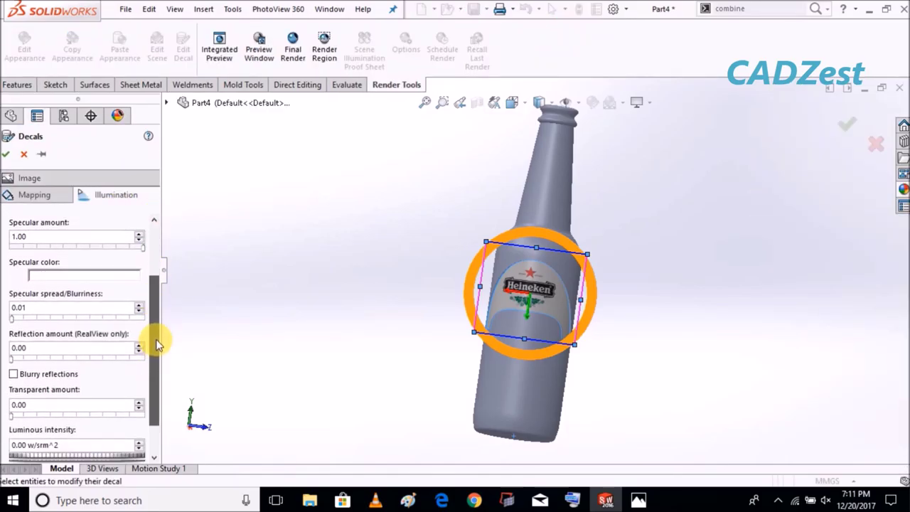
click(36, 405)
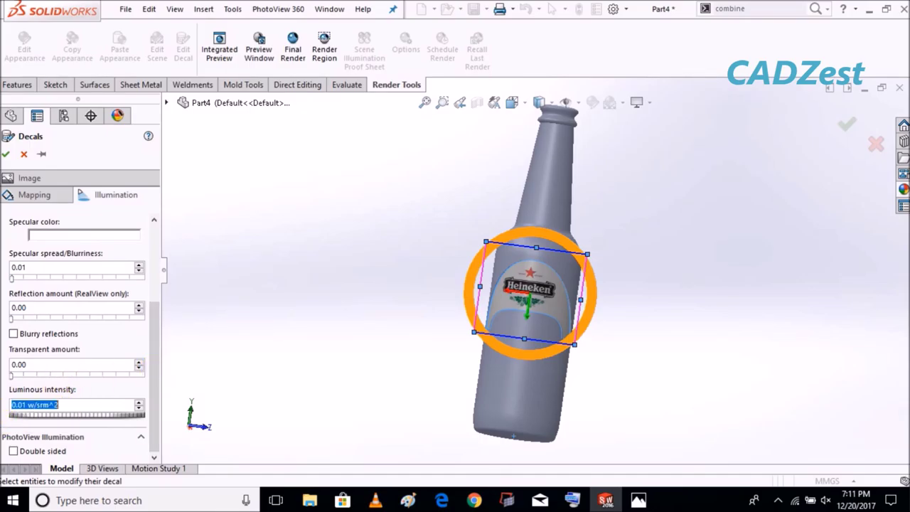
click(313, 231)
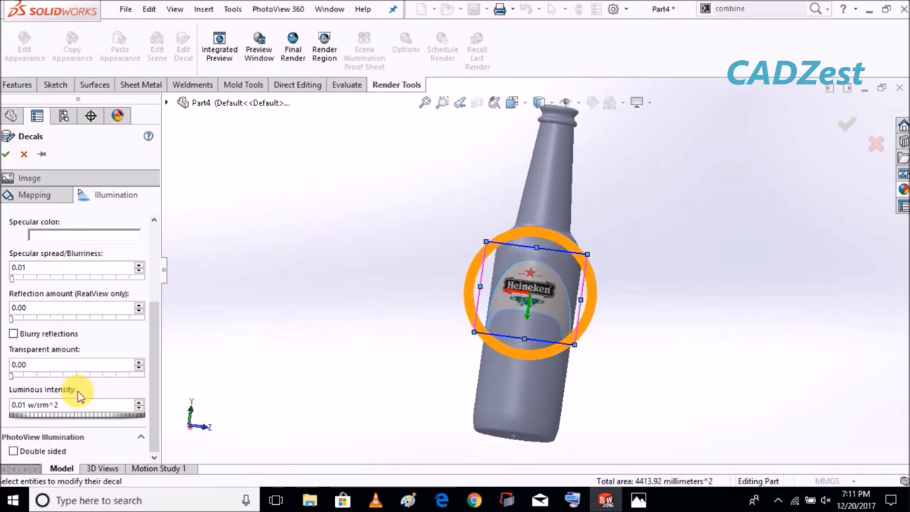
drag(84, 409, 2, 405)
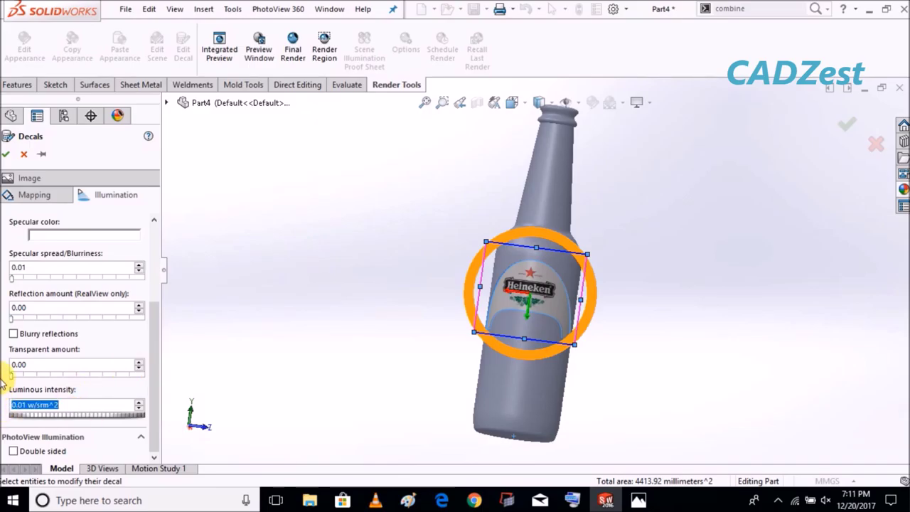
click(346, 255)
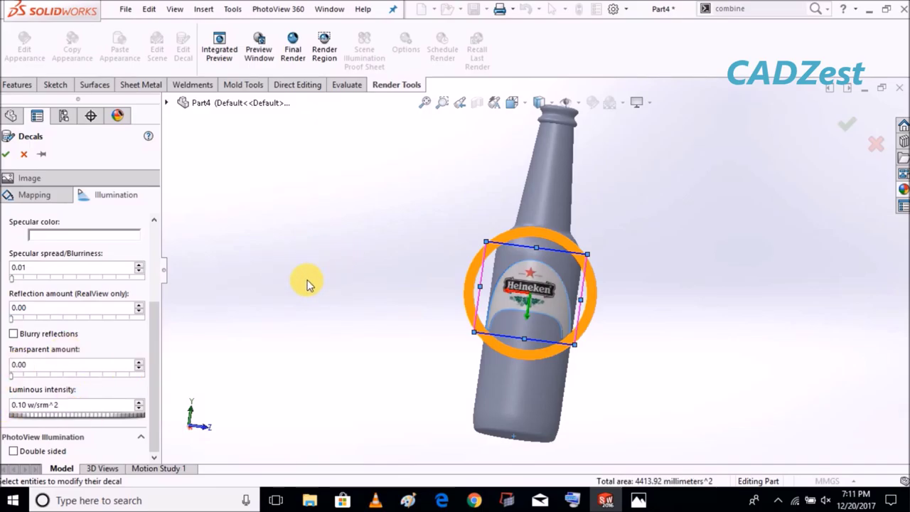
click(7, 156)
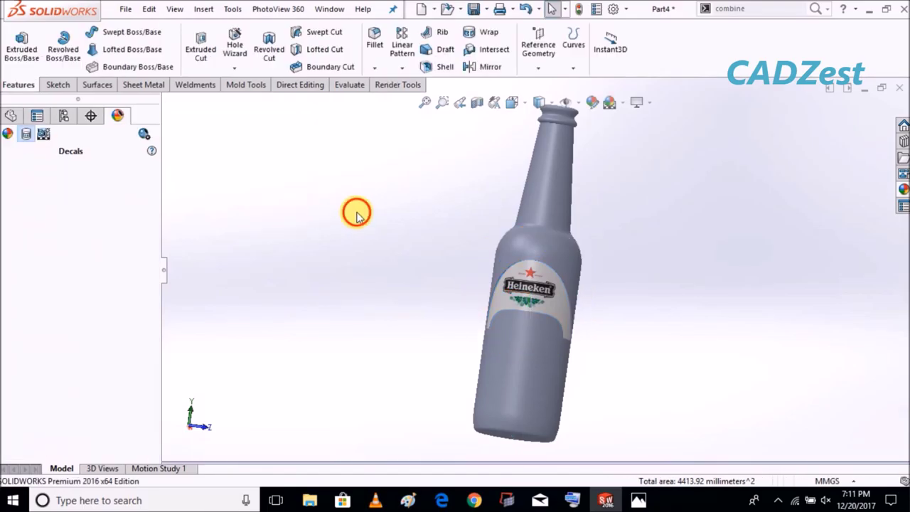
Step: Turn the bottle to face the label, then bring up Render Tools and Edit Appearance
mouse_move(433, 299)
middle_down()
mouse_move(484, 264)
mouse_move(446, 279)
mouse_move(349, 246)
mouse_move(378, 215)
mouse_move(476, 244)
mouse_move(451, 258)
middle_up()
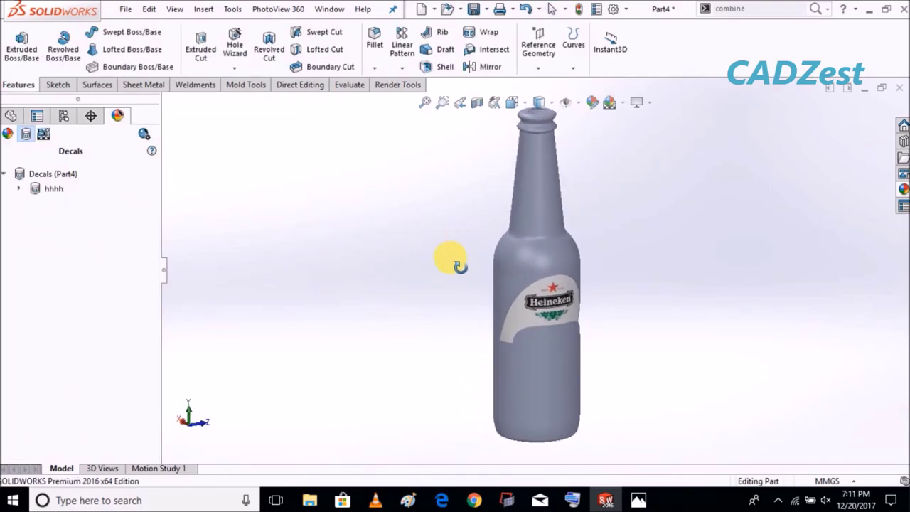
middle_drag(579, 305, 605, 331)
mouse_move(613, 298)
middle_down()
mouse_move(605, 319)
mouse_move(554, 288)
mouse_move(559, 300)
mouse_move(617, 309)
mouse_move(552, 305)
mouse_move(583, 353)
middle_up()
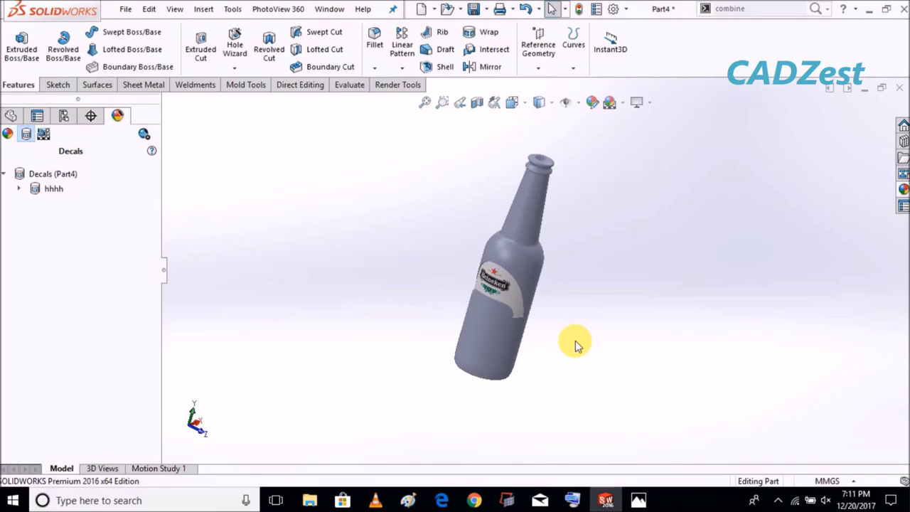
click(390, 89)
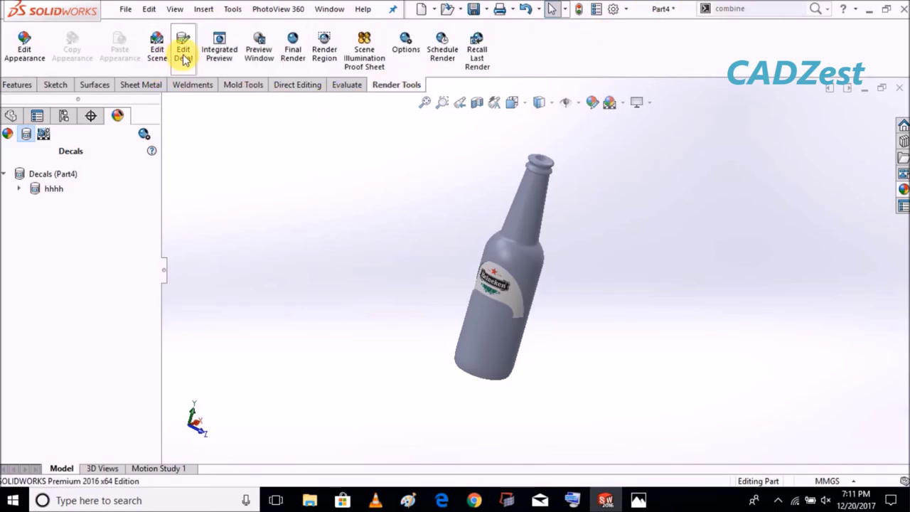
click(22, 47)
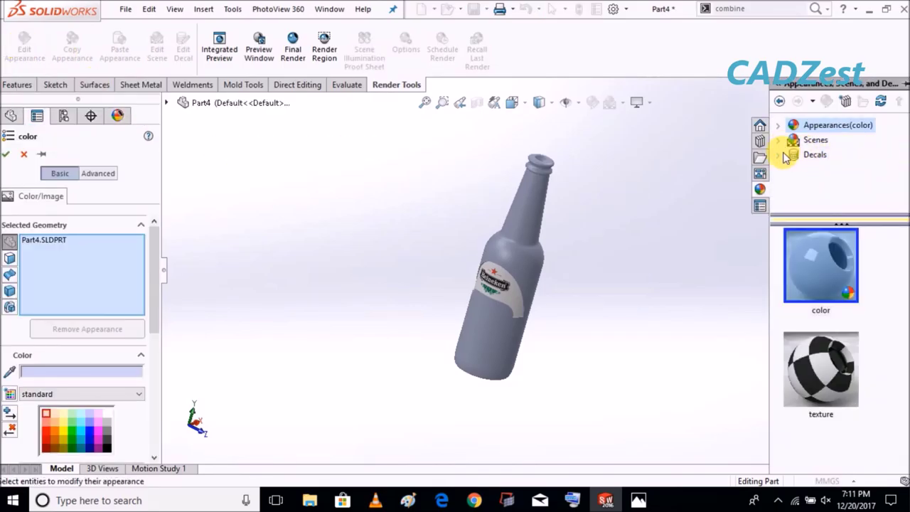
Step: Drag green glass from Appearances > Glass > Gloss onto the whole part and accept
click(778, 126)
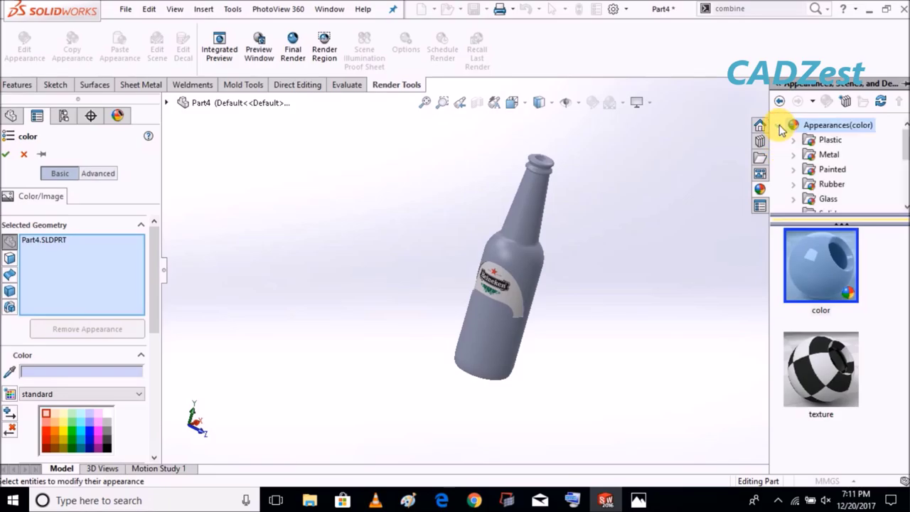
click(832, 200)
drag(901, 146, 902, 157)
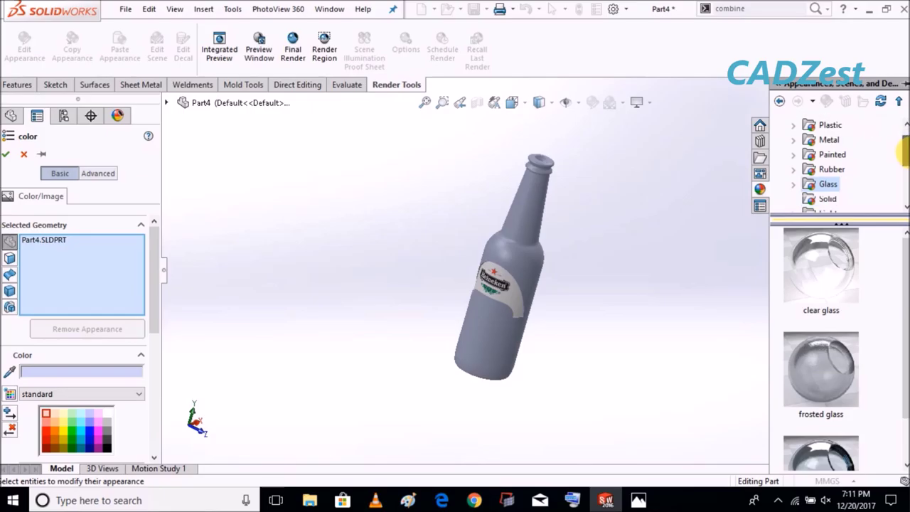
click(793, 170)
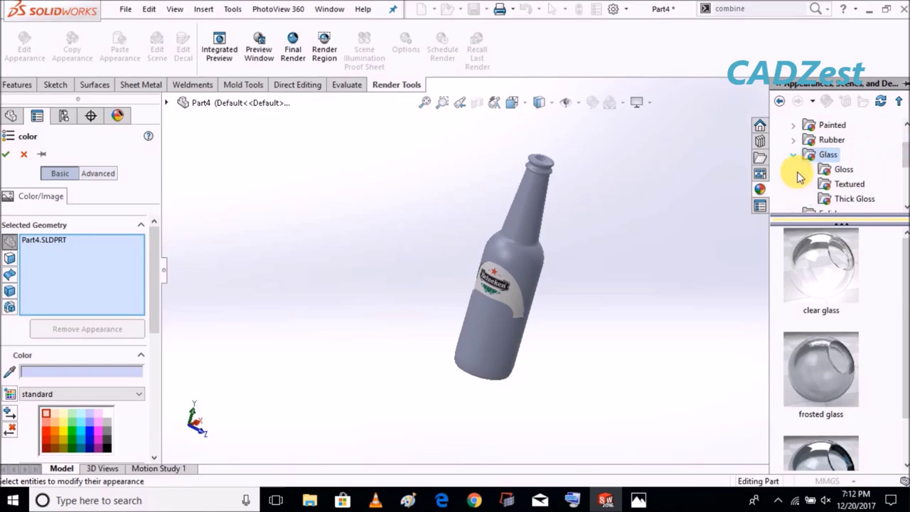
click(842, 171)
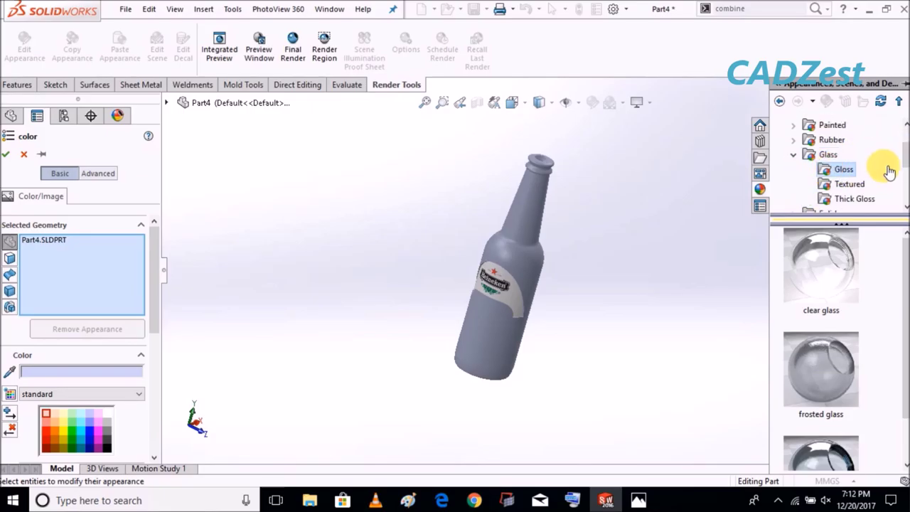
drag(904, 162, 904, 170)
drag(821, 466, 538, 223)
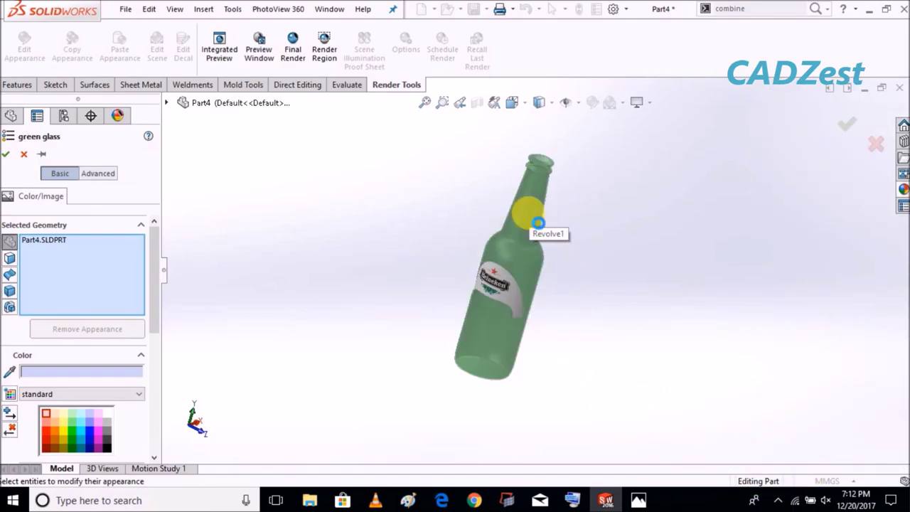
mouse_move(562, 285)
middle_down()
mouse_move(519, 304)
mouse_move(495, 329)
mouse_move(494, 254)
mouse_move(538, 183)
mouse_move(527, 232)
mouse_move(534, 291)
middle_up()
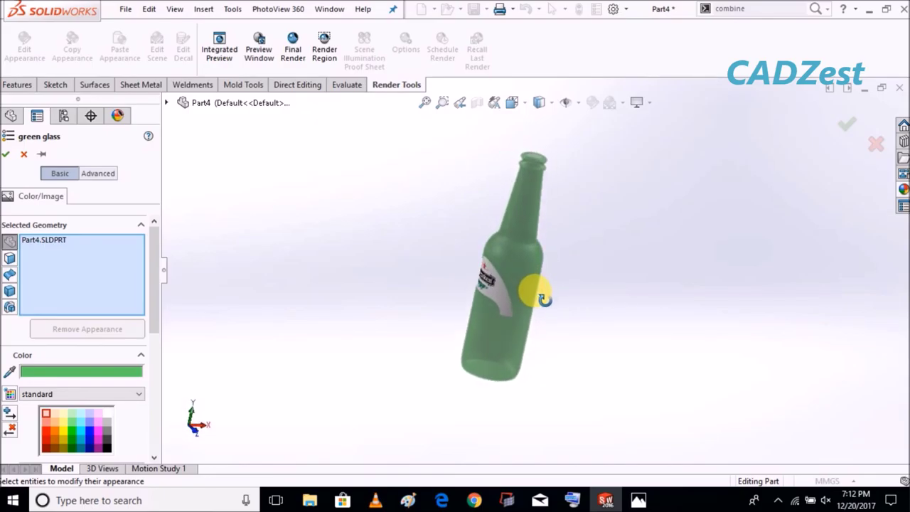
click(5, 155)
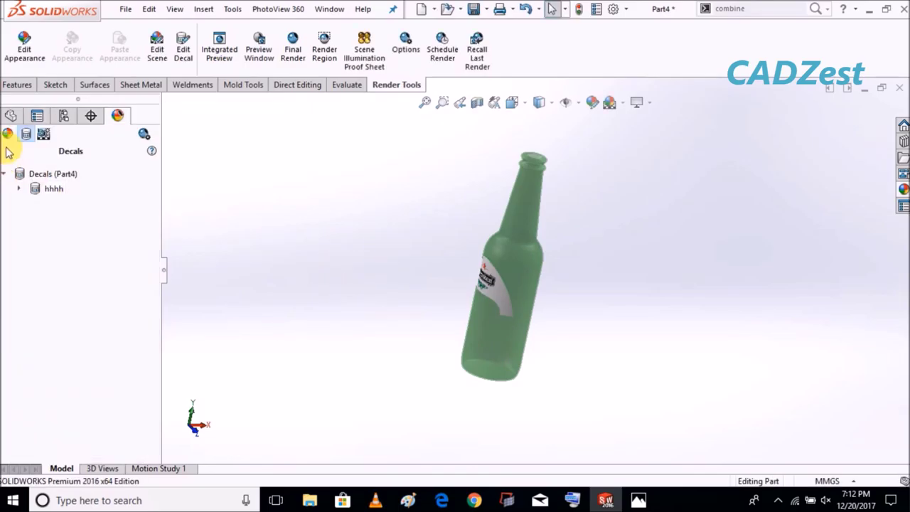
Step: Return to the FeatureManager tree and adjust the system volume and screen brightness
click(10, 116)
scroll(450, 263, down, 2)
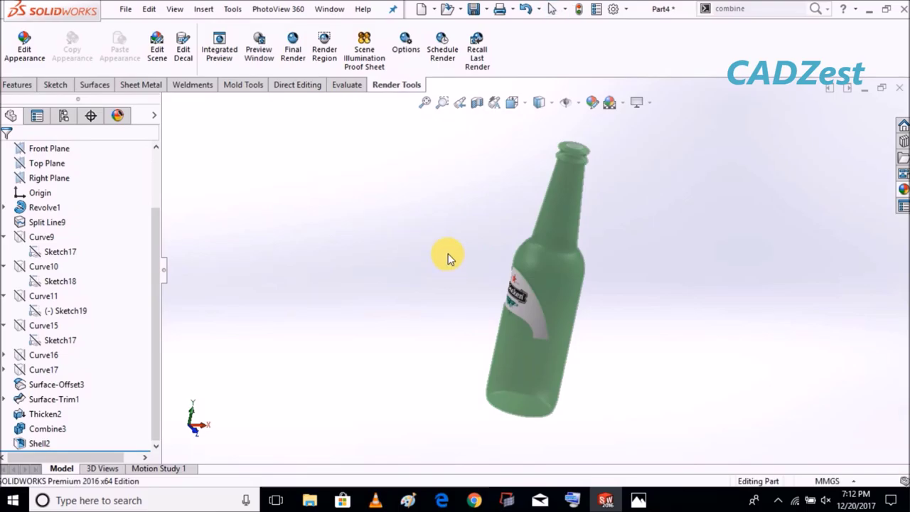
key(XF86AudioLowerVolume)
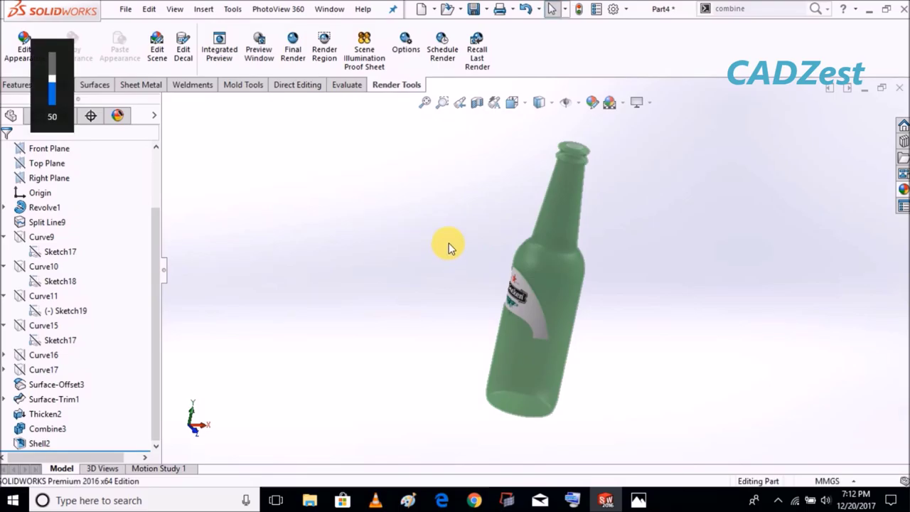
key(XF86MonBrightnessUp)
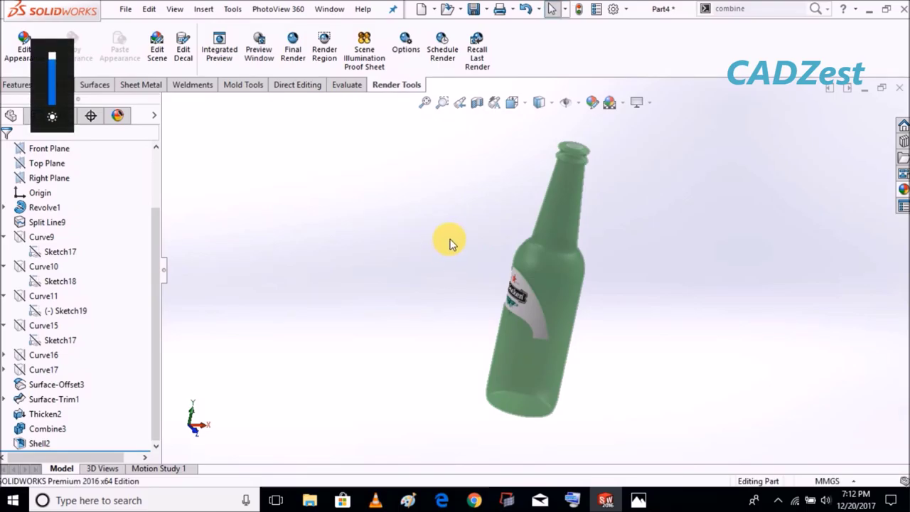